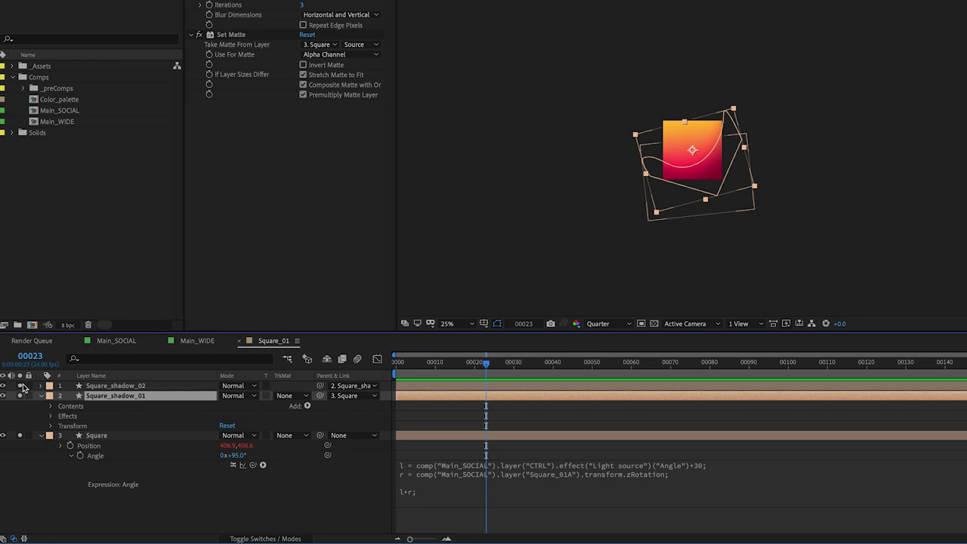
# Select Square_shadow_02 to review its l+r Angle expression linked to the CTRL light source.
pyautogui.click(110, 386)
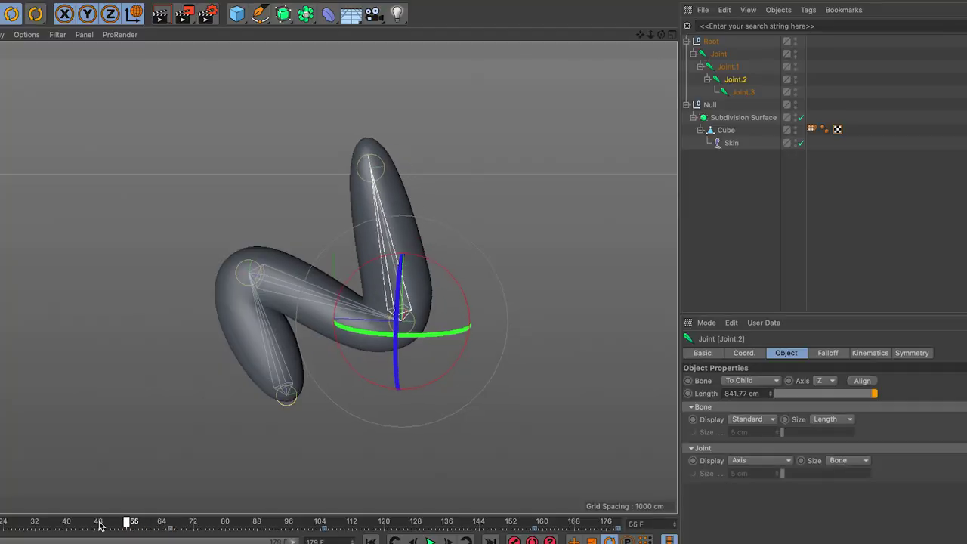
# Scrub the timeline to preview the jointed tube bending over time.
pyautogui.moveTo(45, 522); pyautogui.dragTo(454, 521)
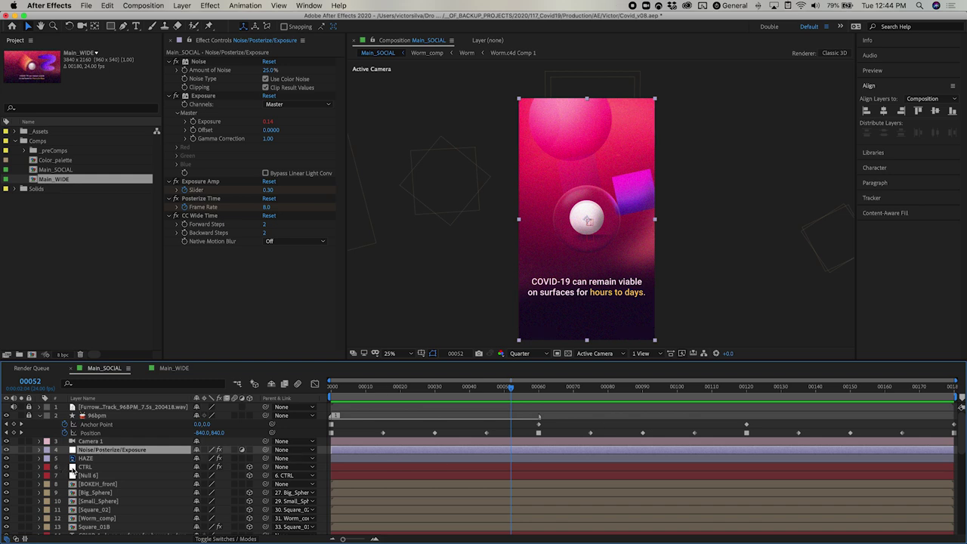
# Open the Square_01 precomp and move to frame 00023.
pyautogui.scroll(-5, 118, 472)
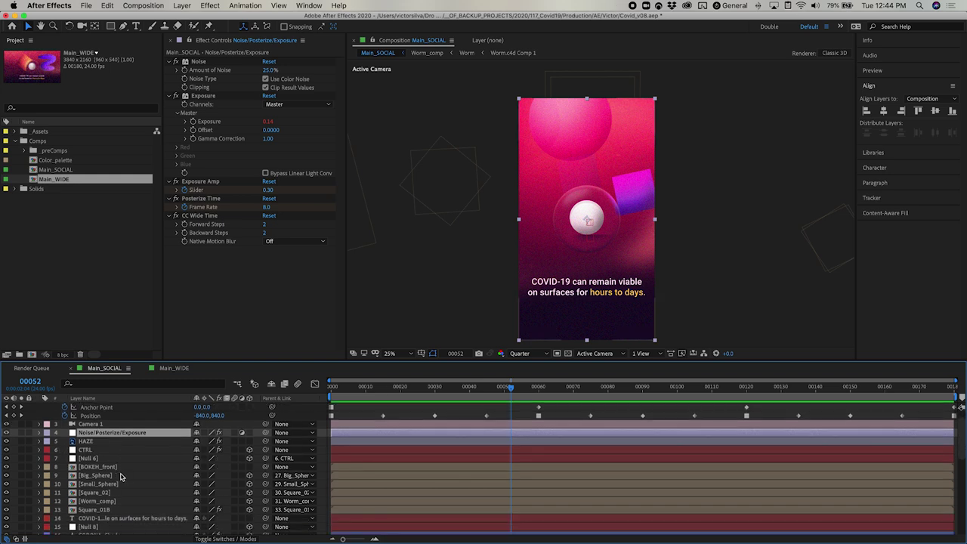
pyautogui.scroll(-10, 119, 474)
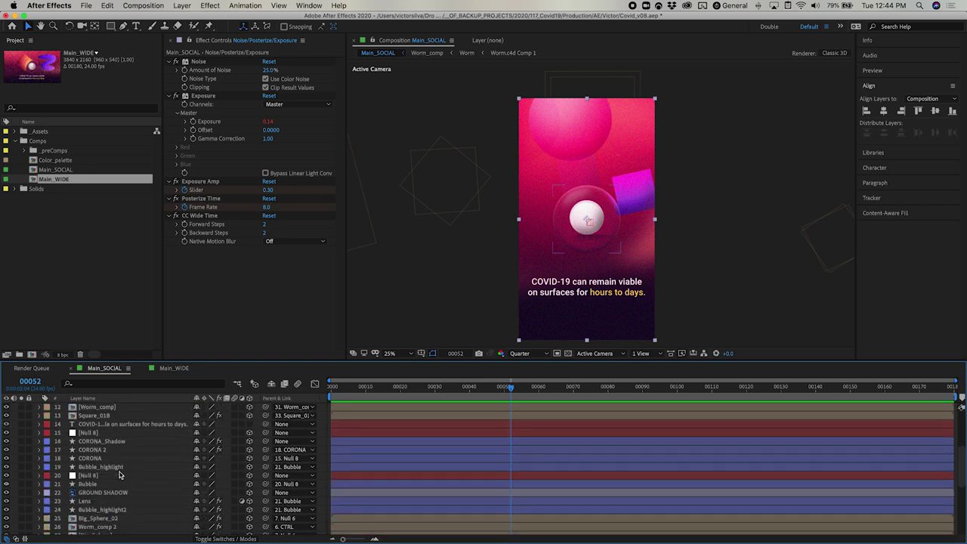
pyautogui.doubleClick(98, 495)
pyautogui.moveTo(406, 388); pyautogui.dragTo(412, 389)
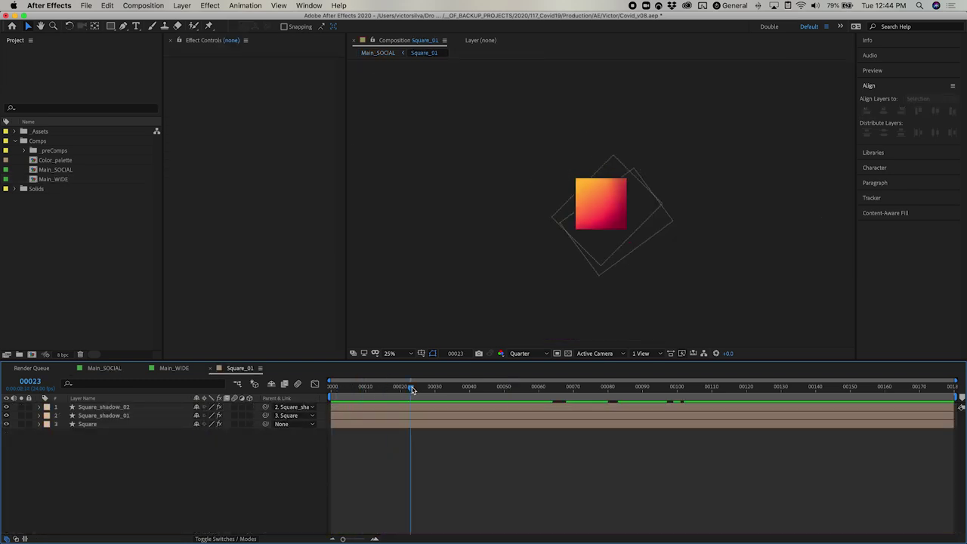
# Solo the Square layer and select its Gradient Overlay layer style.
pyautogui.click(95, 424)
pyautogui.click(22, 425)
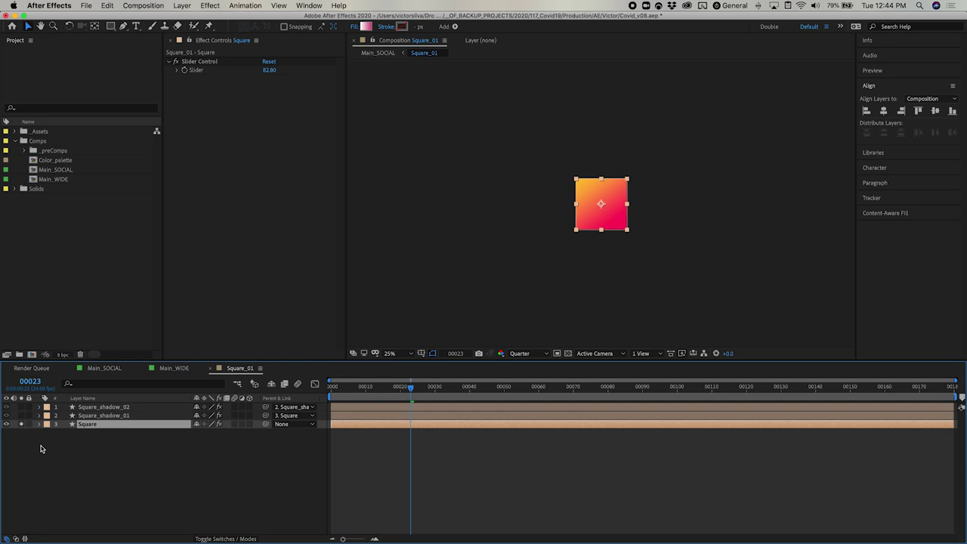
pyautogui.click(39, 424)
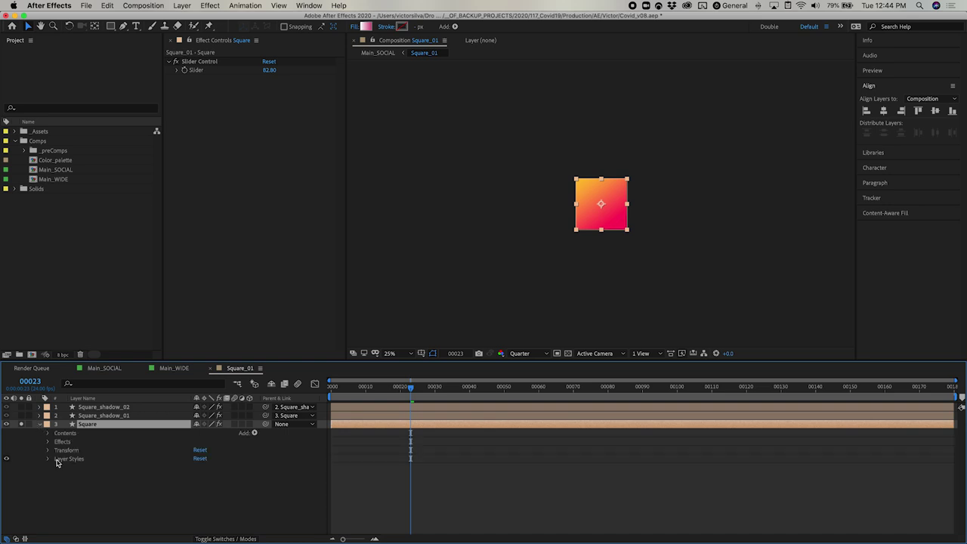
pyautogui.click(48, 459)
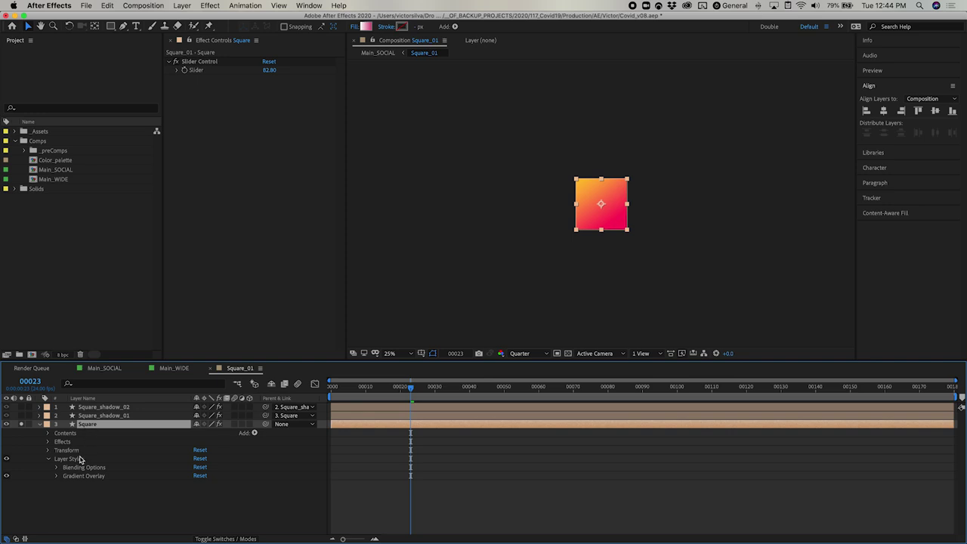
pyautogui.click(81, 459)
pyautogui.click(81, 474)
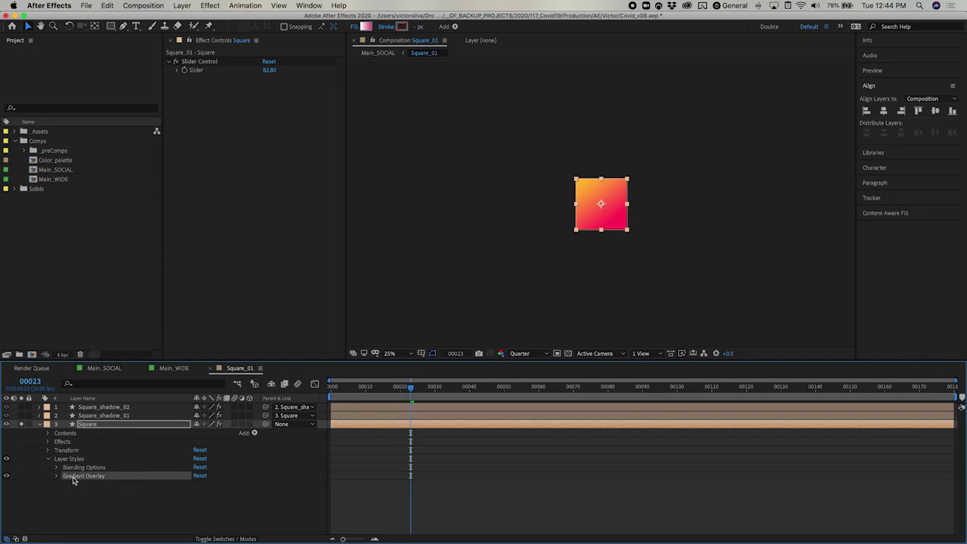
# Show only the Square layer's expressions, read the Position expression, then collapse Position.
pyautogui.press('e')
pyautogui.press('e')
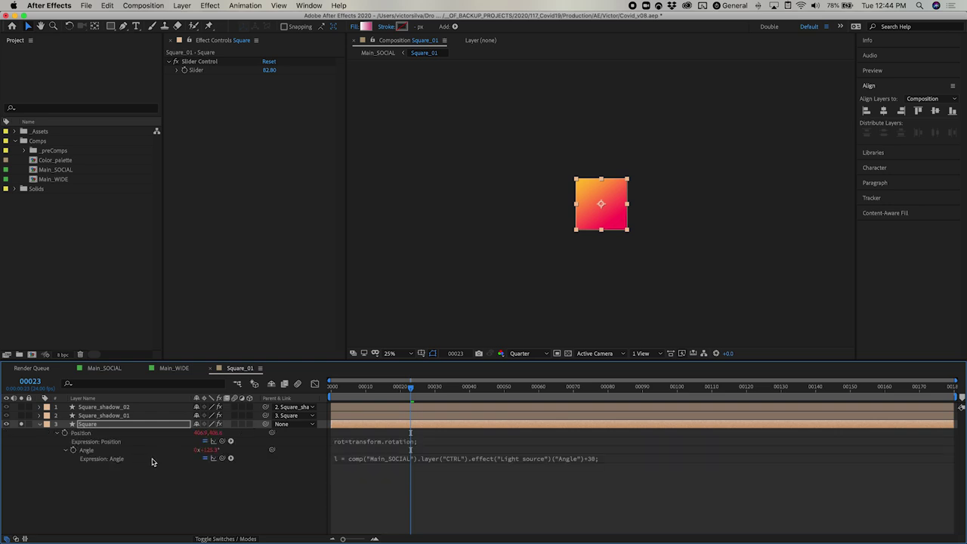
pyautogui.click(422, 440)
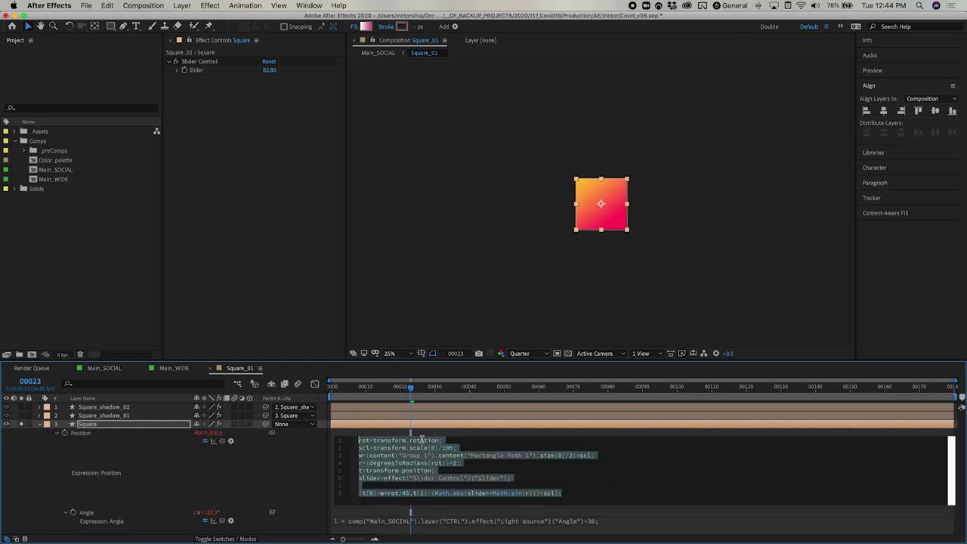
pyautogui.click(415, 436)
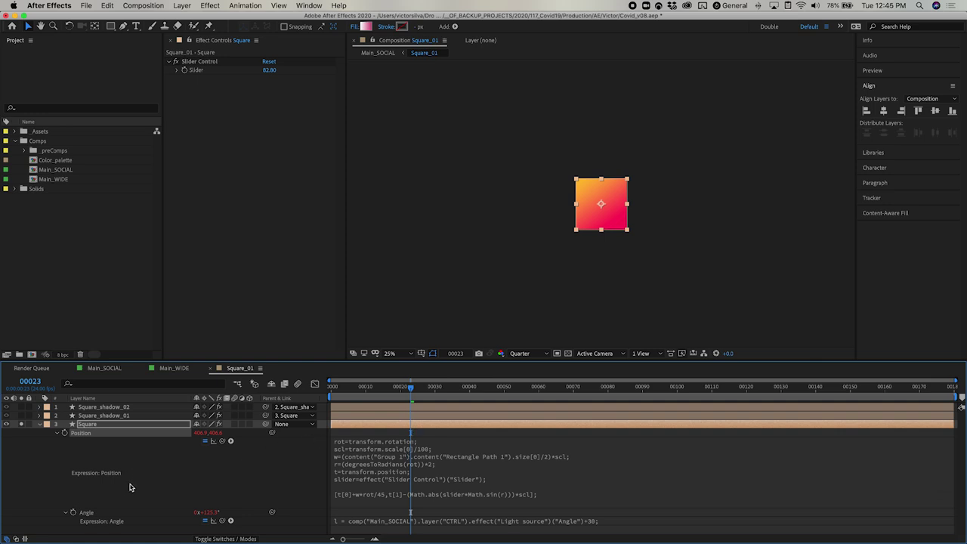
pyautogui.click(58, 433)
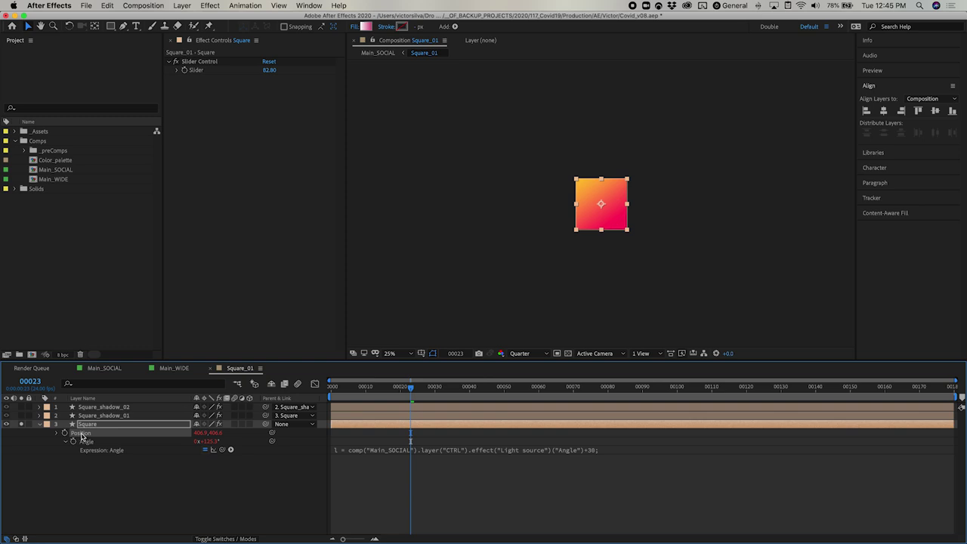
pyautogui.click(191, 487)
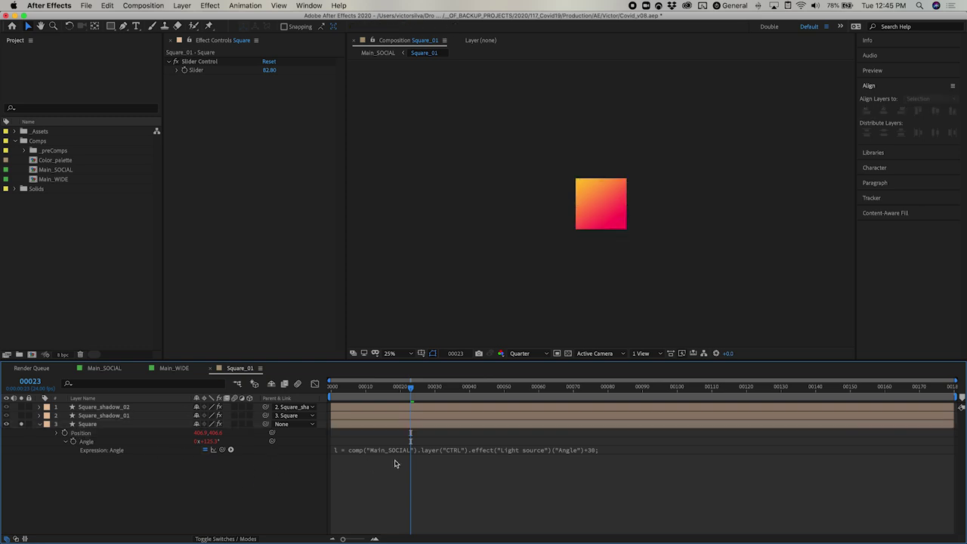
# Review the full Angle expression referencing the CTRL light source and commit it.
pyautogui.click(392, 456)
pyautogui.click(382, 447)
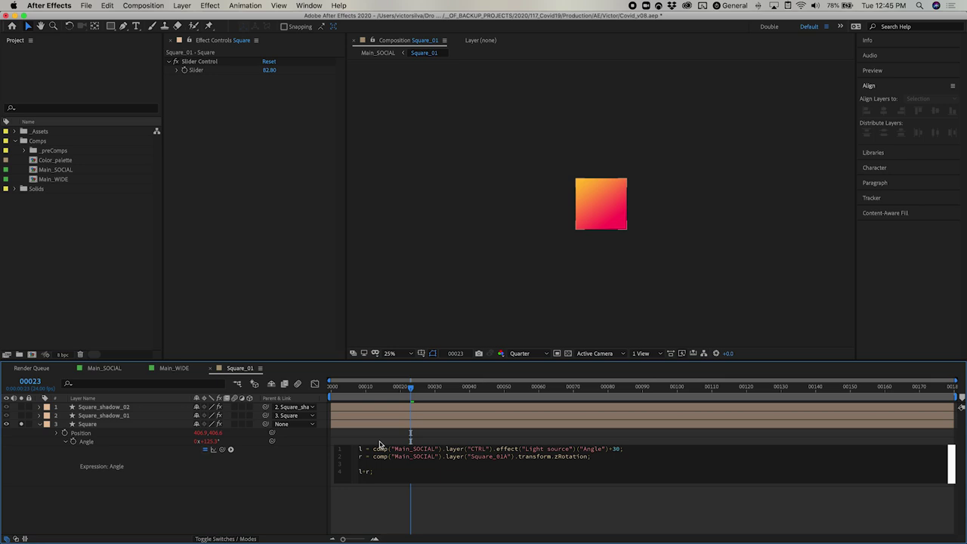
pyautogui.click(443, 472)
pyautogui.click(437, 476)
pyautogui.click(377, 438)
# Show Square_shadow_01 beside the soloed Square, revealing its transform, Fast Box Blur and Set Matte.
pyautogui.click(67, 426)
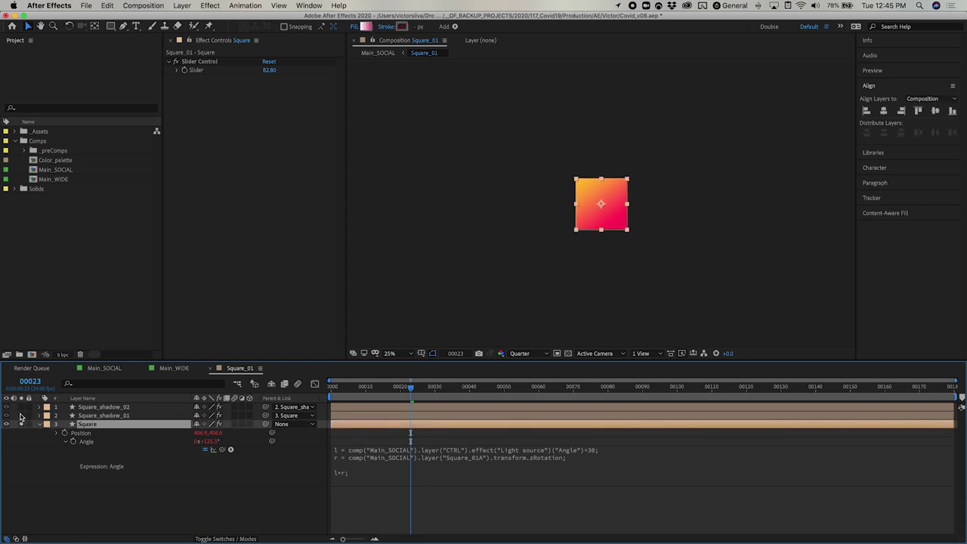
pyautogui.click(21, 415)
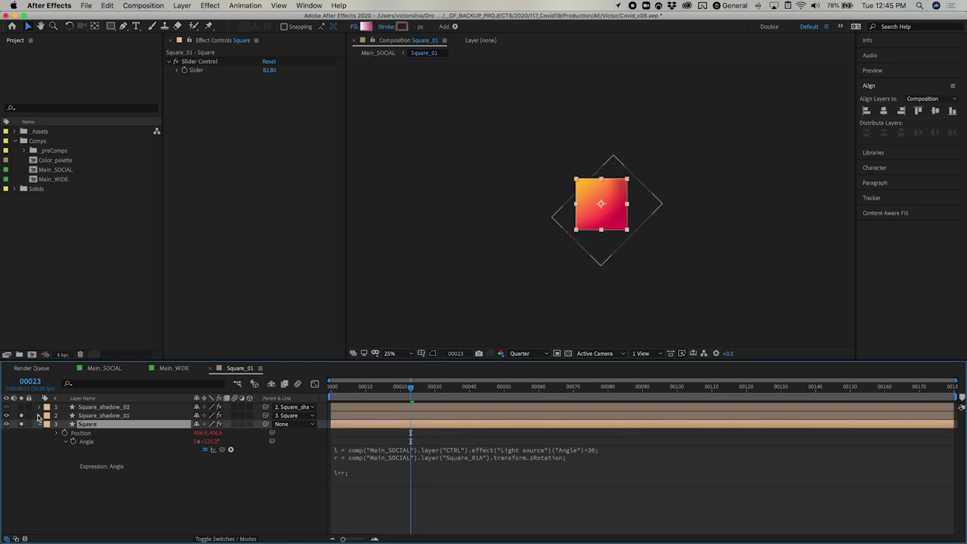
pyautogui.click(40, 415)
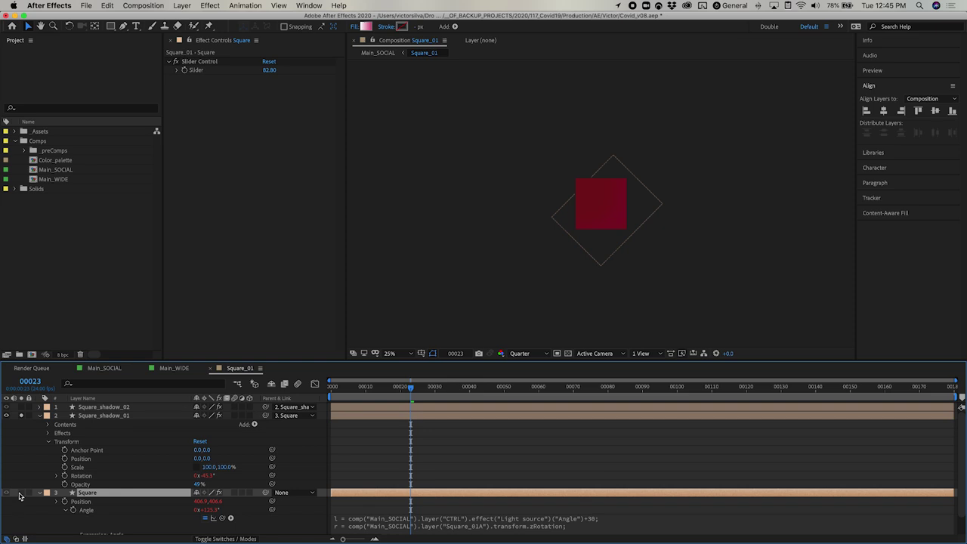
pyautogui.click(114, 418)
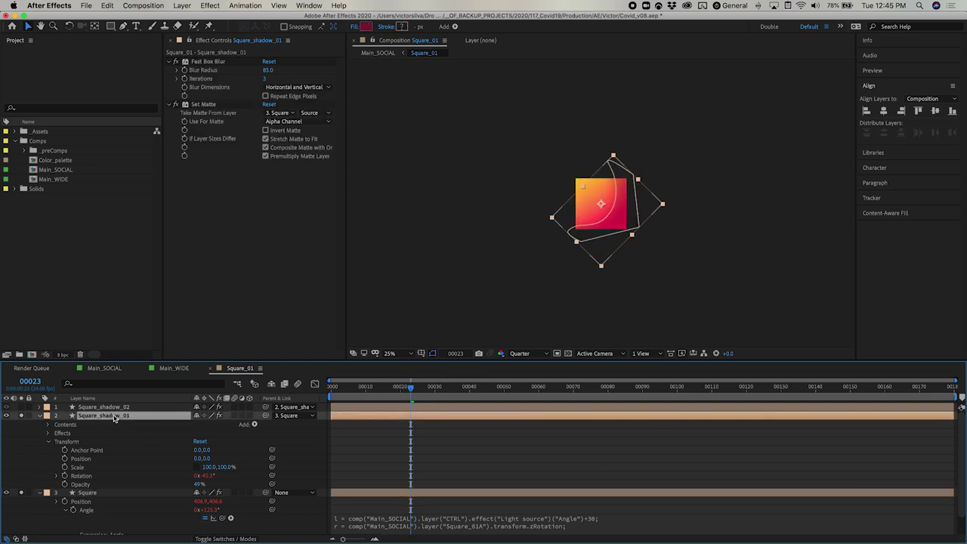
# Show the Modes columns and hide the Square_shadow_01 layer.
pyautogui.press('F4')
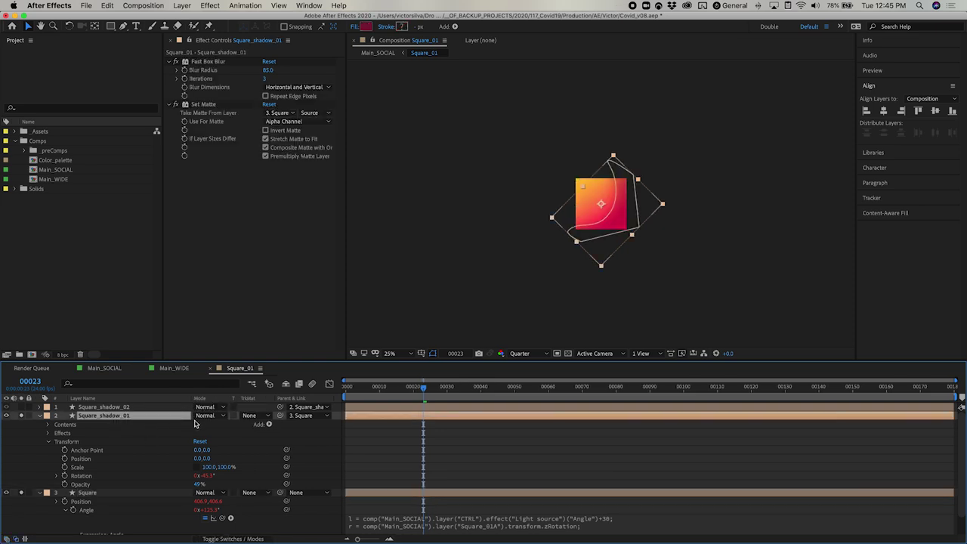
pyautogui.scroll(-2, 364, 449)
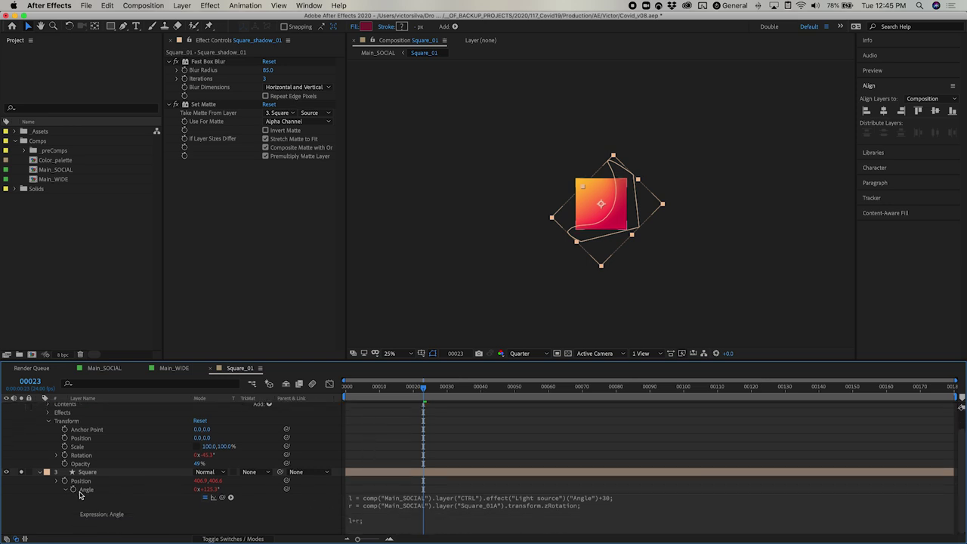
pyautogui.click(45, 499)
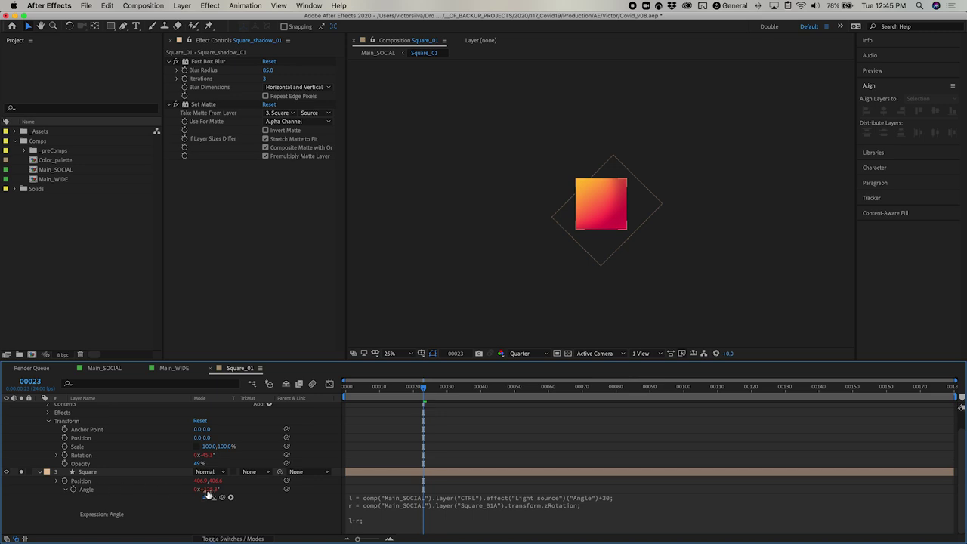
pyautogui.scroll(2, 44, 408)
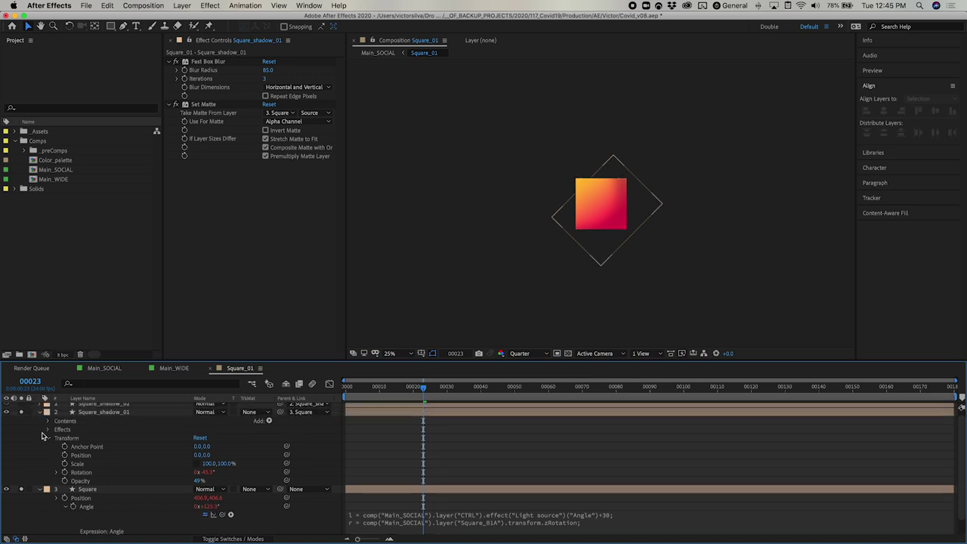
pyautogui.click(7, 408)
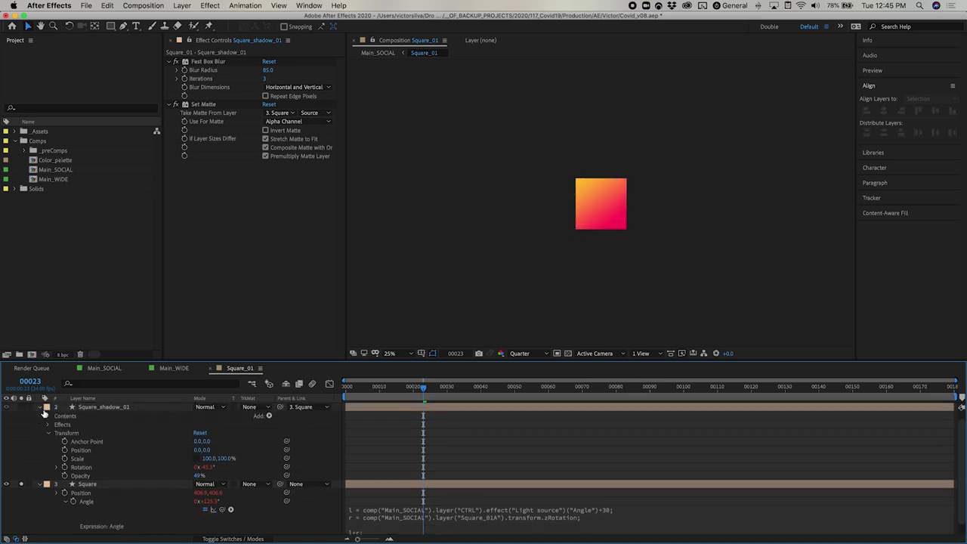
# Disable the Angle expression, set the gradient Angle to 95°, and return to Main_SOCIAL.
pyautogui.click(206, 509)
pyautogui.moveTo(208, 501)
pyautogui.mouseDown()
pyautogui.moveTo(254, 498)
pyautogui.moveTo(190, 487)
pyautogui.moveTo(223, 488)
pyautogui.moveTo(211, 484)
pyautogui.mouseUp()
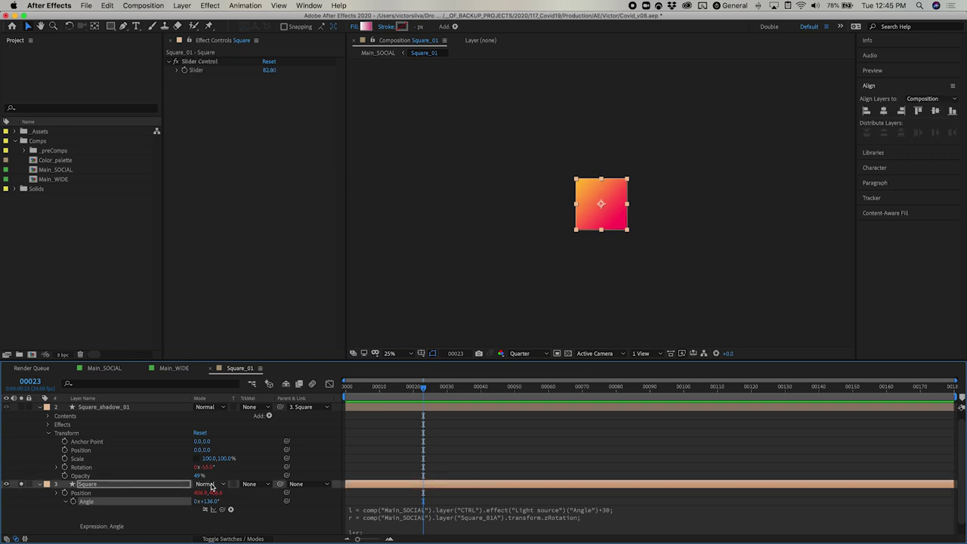
pyautogui.click(91, 250)
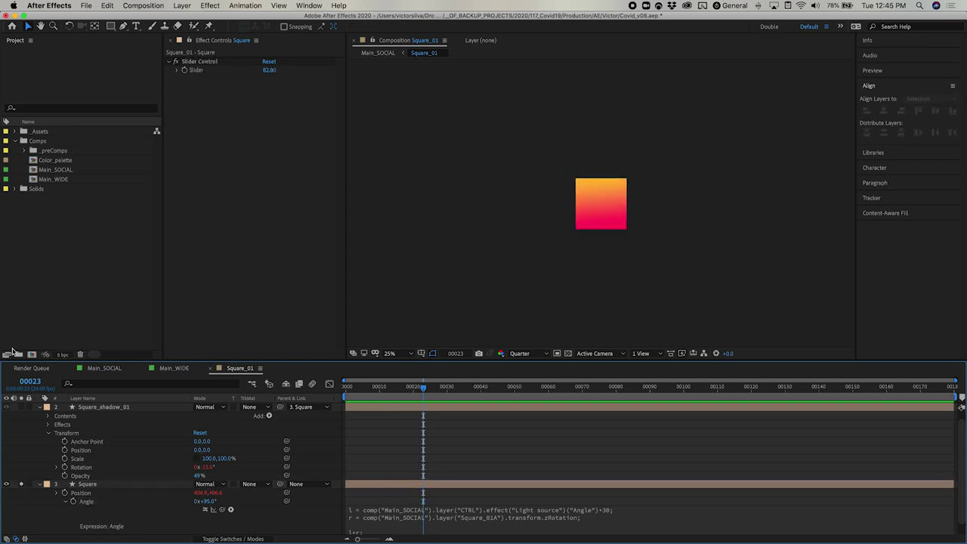
pyautogui.click(100, 369)
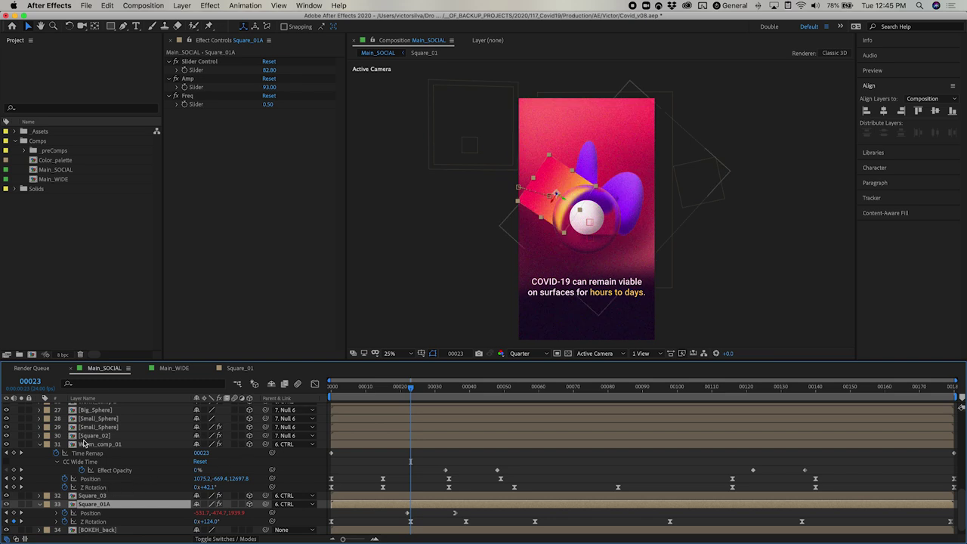
# Select the CTRL layer in Main_SOCIAL to inspect its Light source angle control.
pyautogui.scroll(15, 86, 443)
pyautogui.click(90, 442)
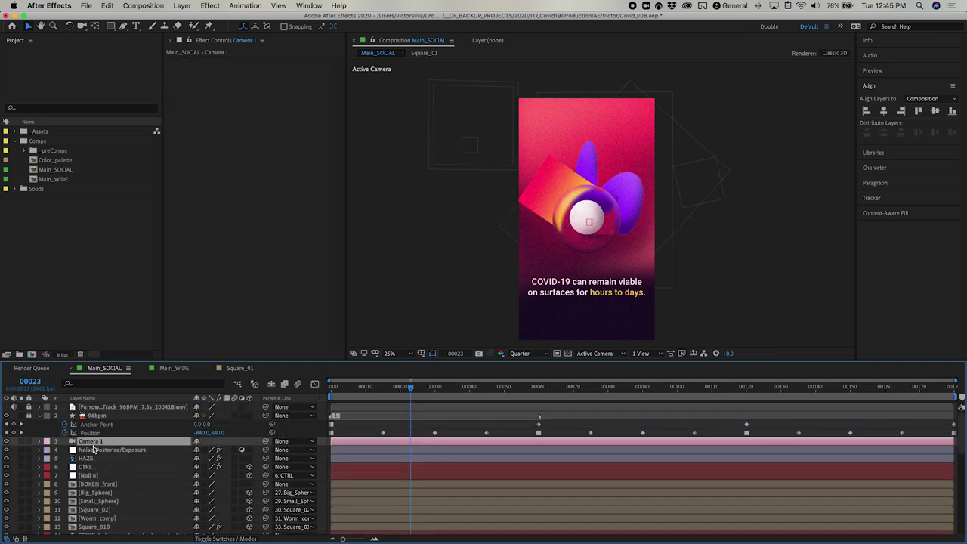
pyautogui.click(95, 450)
pyautogui.click(89, 468)
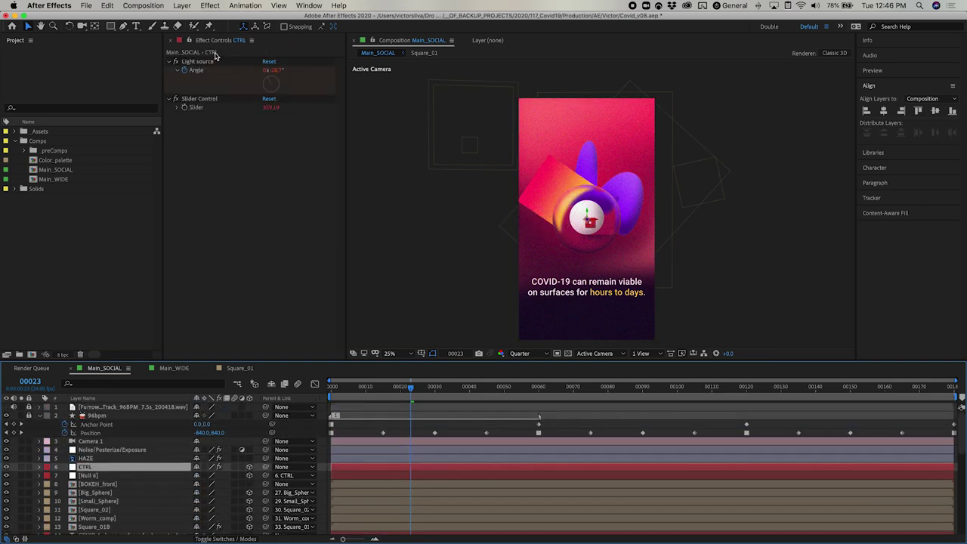
pyautogui.click(198, 63)
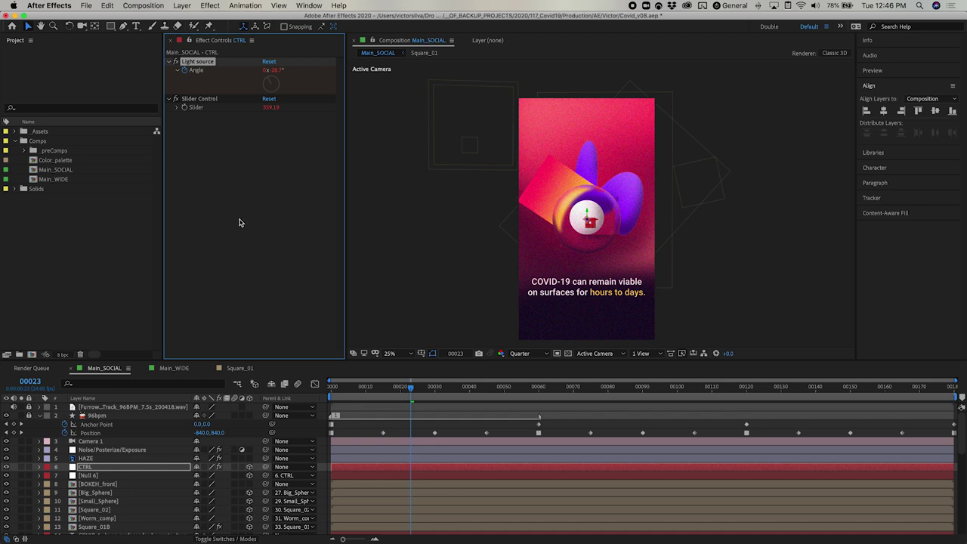
pyautogui.scroll(-2, 129, 490)
pyautogui.scroll(3, 130, 487)
# Check the Square's Angle expression, then view Square_01A's Slider Control, Amp and Freq settings.
pyautogui.click(230, 368)
pyautogui.scroll(-1, 401, 435)
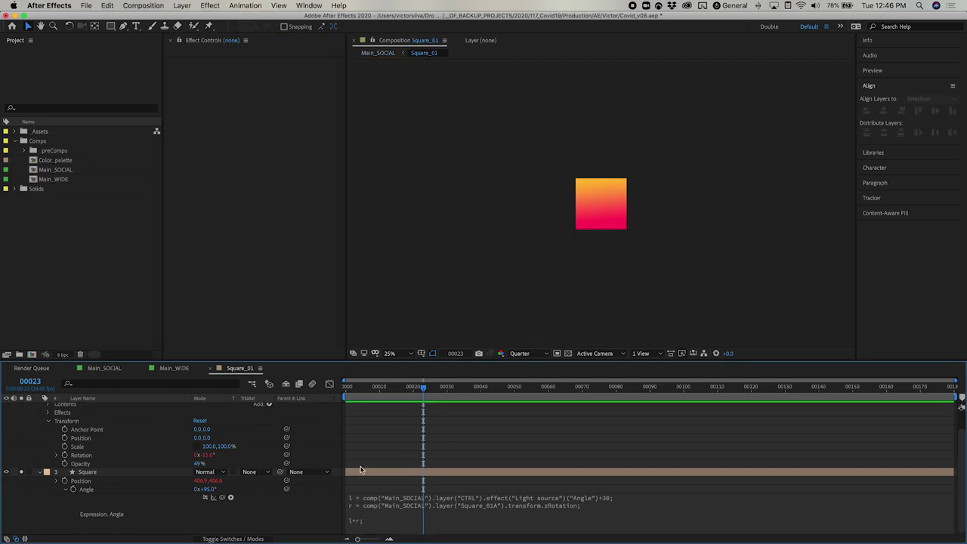
pyautogui.click(584, 205)
pyautogui.click(569, 255)
pyautogui.click(99, 371)
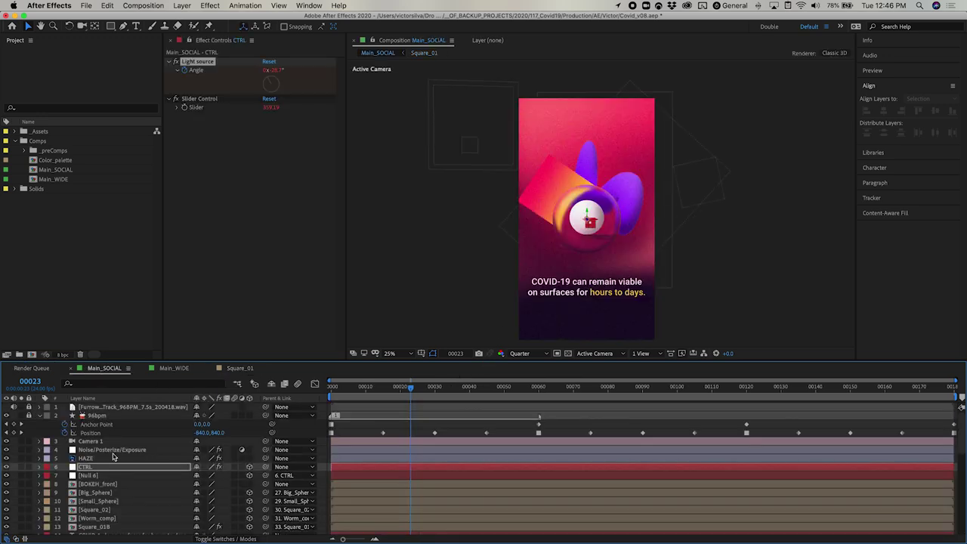
pyautogui.click(95, 496)
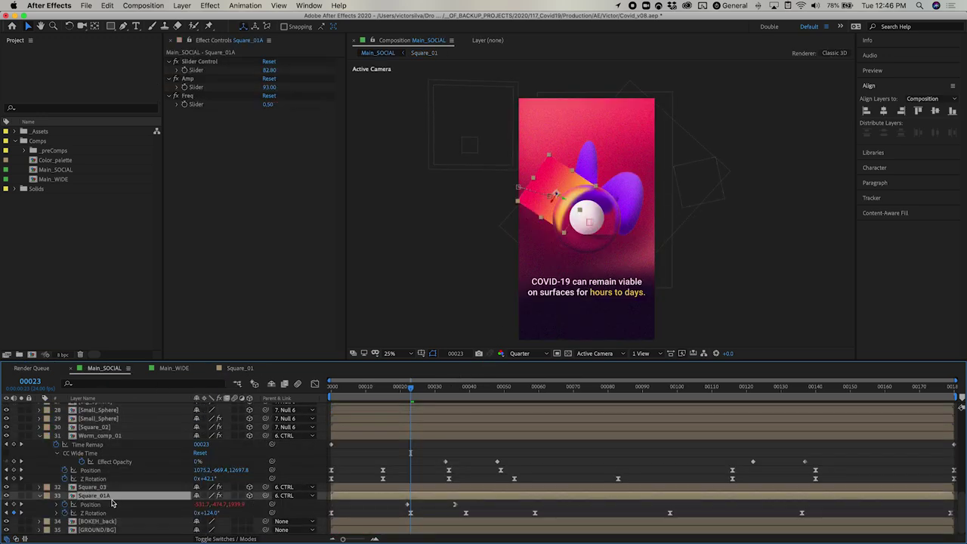
pyautogui.click(240, 369)
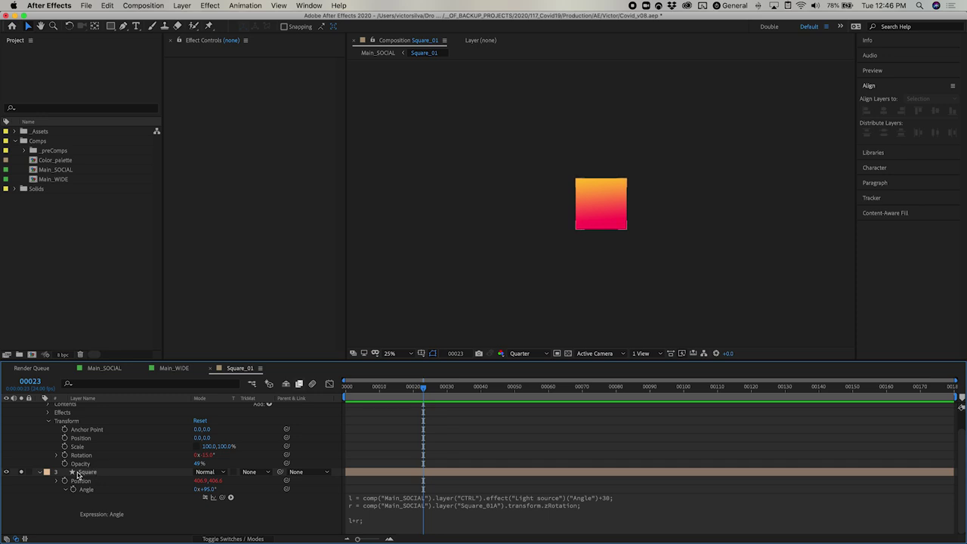
# Toggle solo on Square_shadow_01 to compare it with the Square, then also show Square_shadow_02.
pyautogui.scroll(2, 89, 469)
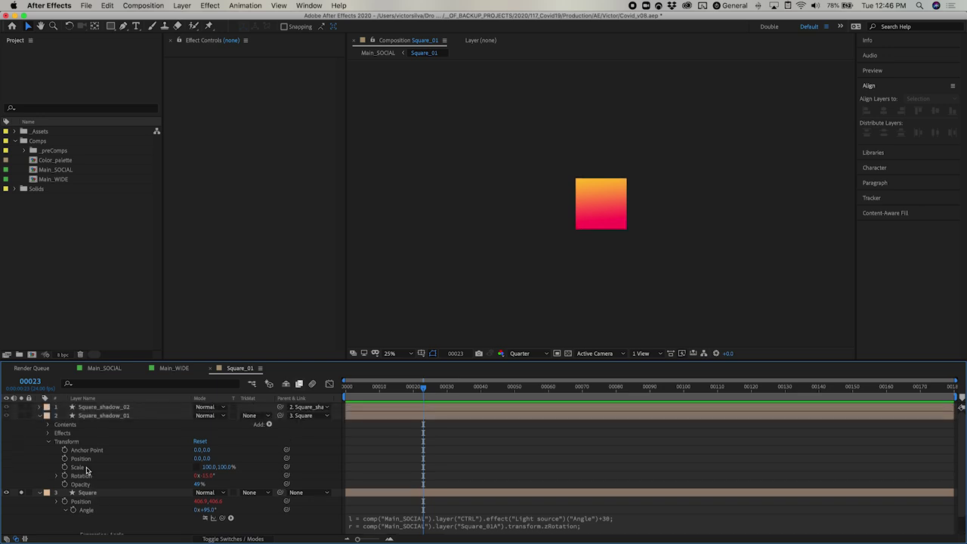
pyautogui.click(92, 417)
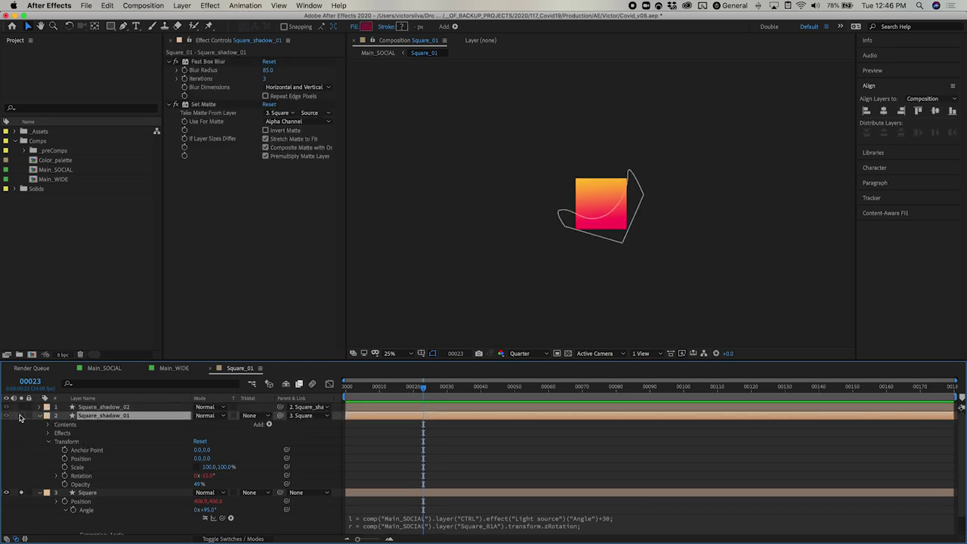
pyautogui.click(21, 416)
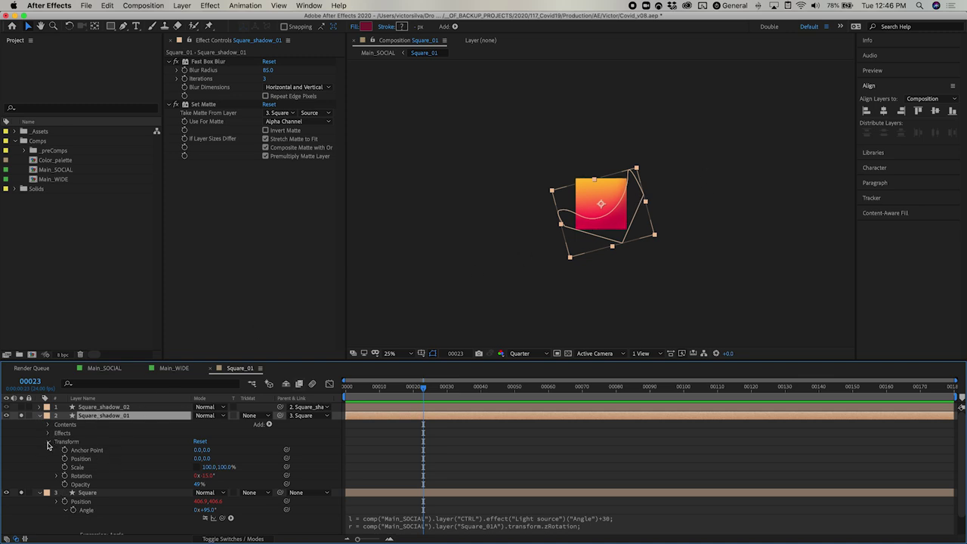
pyautogui.click(47, 442)
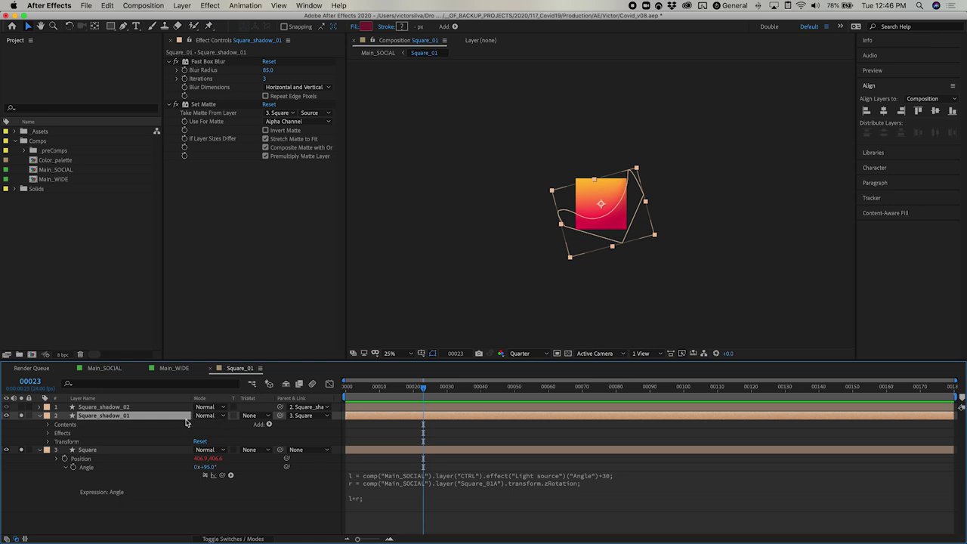
pyautogui.click(20, 415)
pyautogui.click(20, 416)
pyautogui.click(20, 415)
pyautogui.click(21, 416)
pyautogui.click(21, 416)
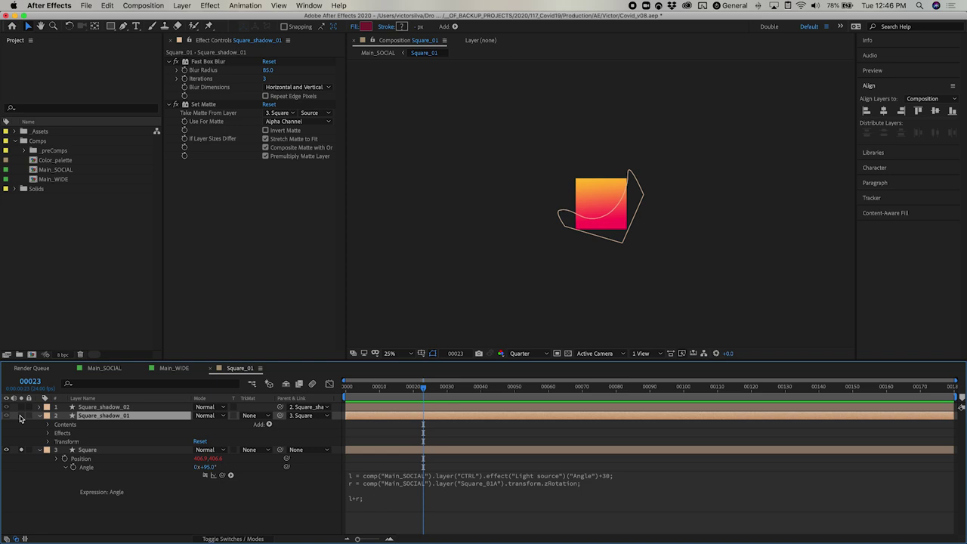
pyautogui.click(21, 416)
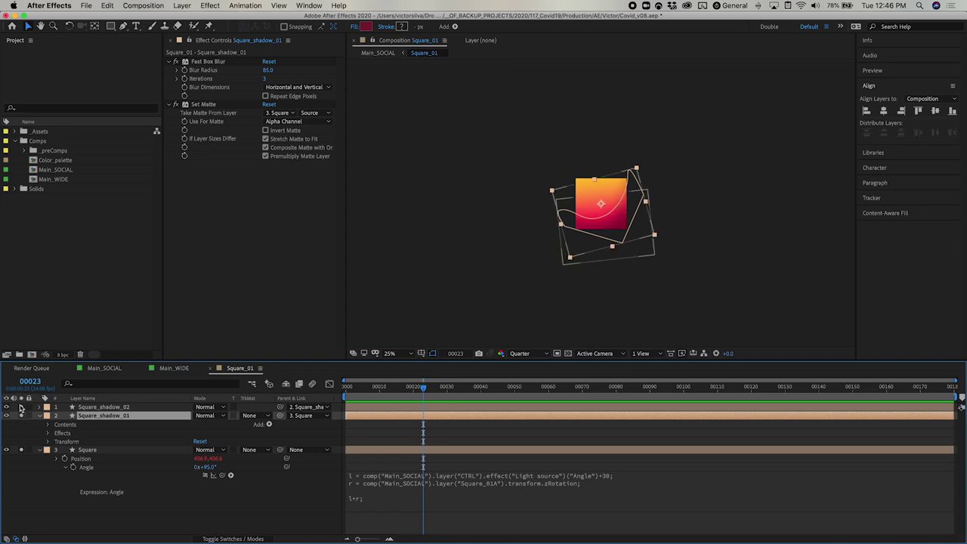
pyautogui.click(21, 407)
# Back in Main_SOCIAL, open the Small_Sphere precomp.
pyautogui.click(104, 370)
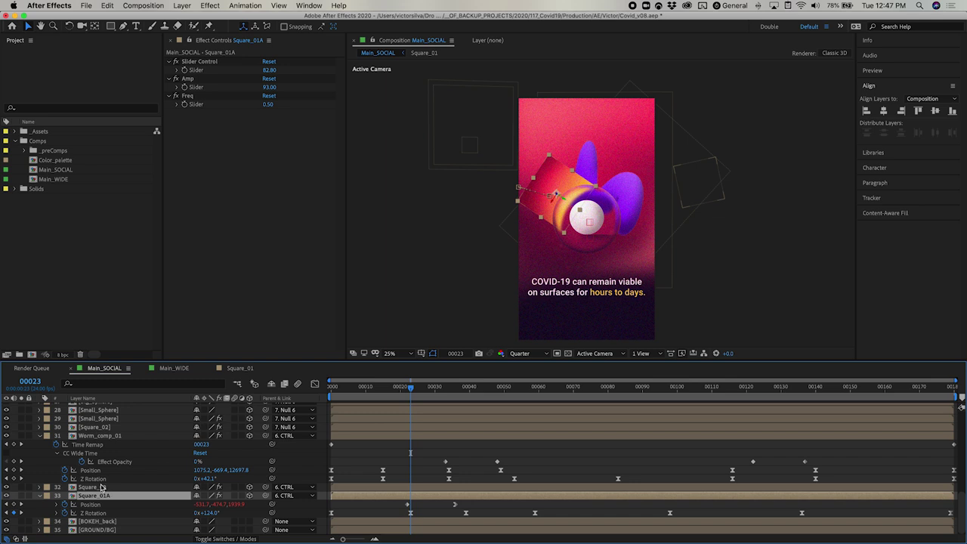
pyautogui.click(100, 427)
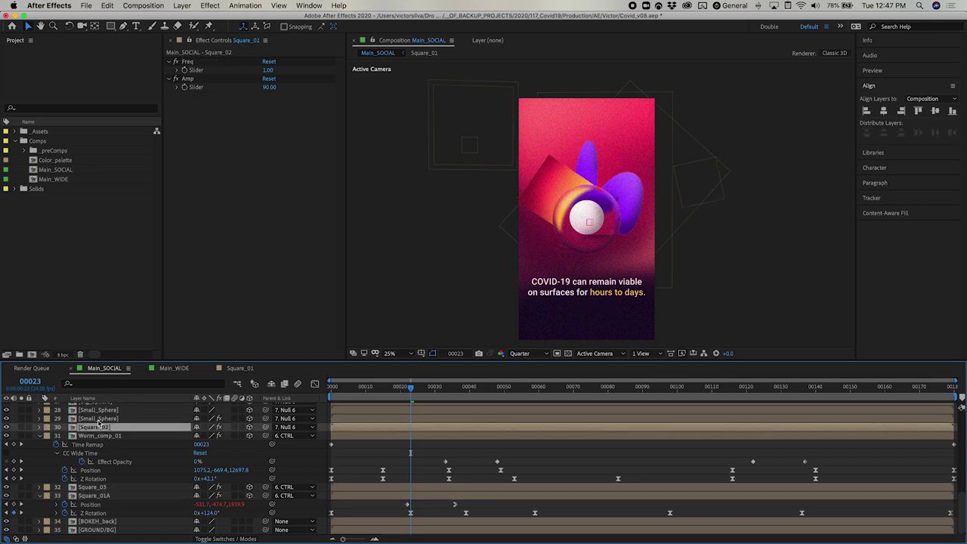
pyautogui.click(97, 420)
pyautogui.doubleClick(97, 420)
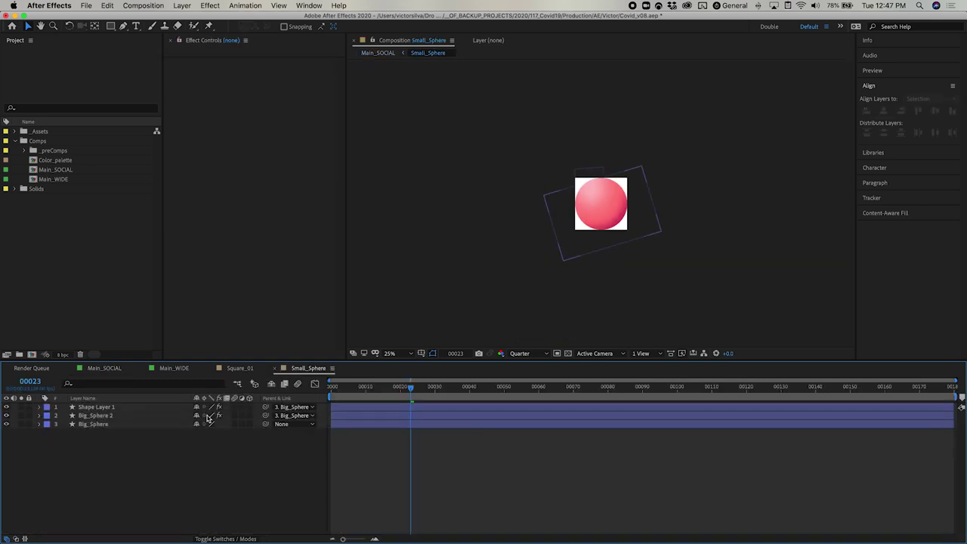
# Preview Small_Sphere from frame 00013, then return to Main_SOCIAL showing layers 28–35.
pyautogui.moveTo(387, 387); pyautogui.dragTo(368, 391)
pyautogui.press('space')
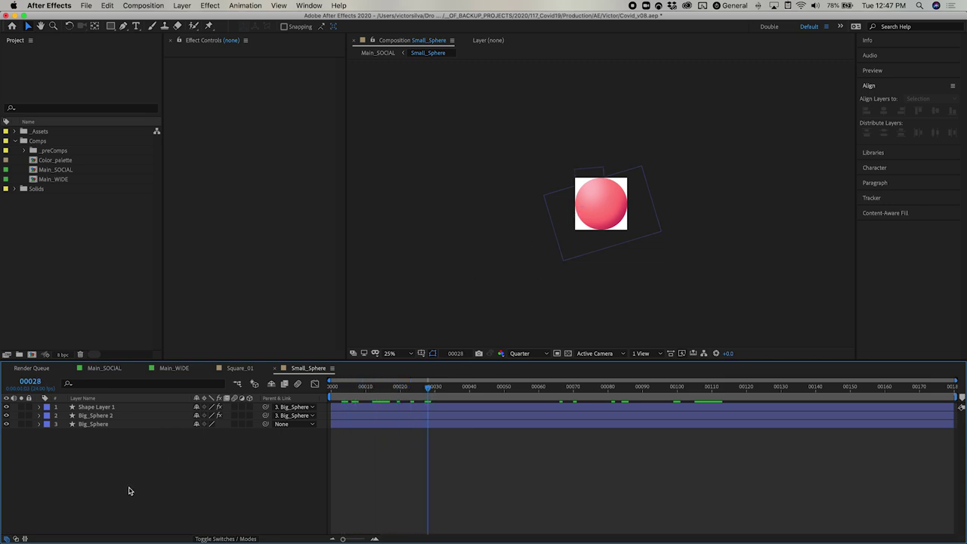
pyautogui.click(111, 370)
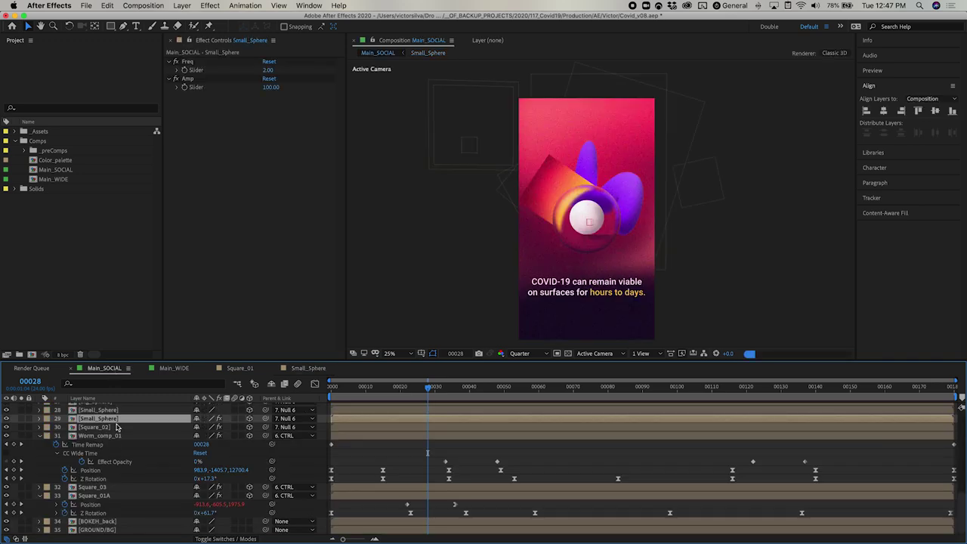
pyautogui.scroll(2, 117, 476)
pyautogui.scroll(3, 117, 476)
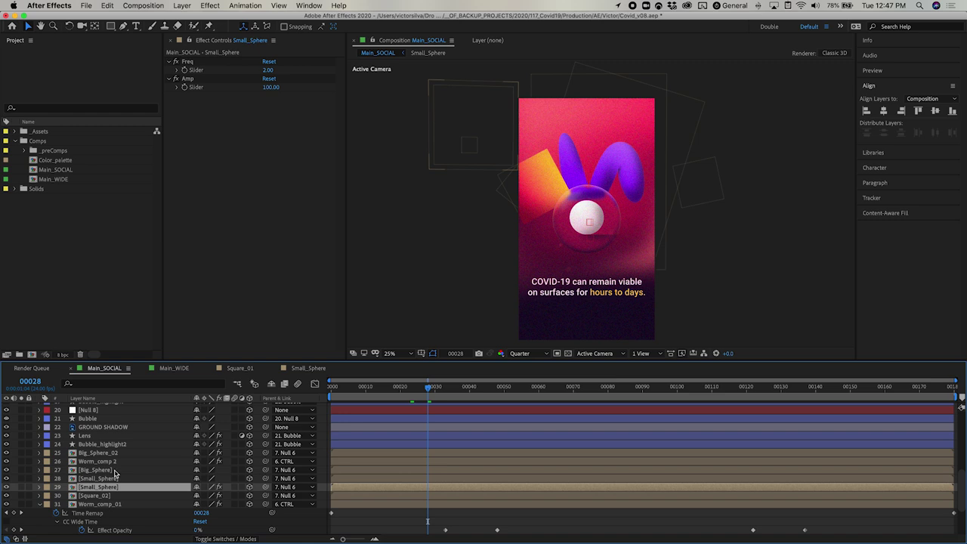
pyautogui.scroll(-4, 116, 475)
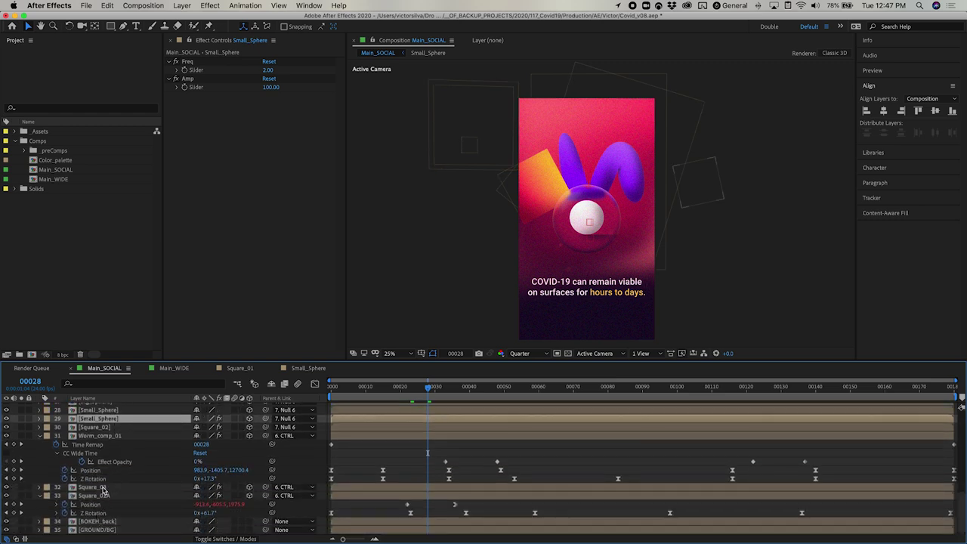
# Open Worm_comp_01, preview the worm animation, and park at frame 00012.
pyautogui.doubleClick(101, 437)
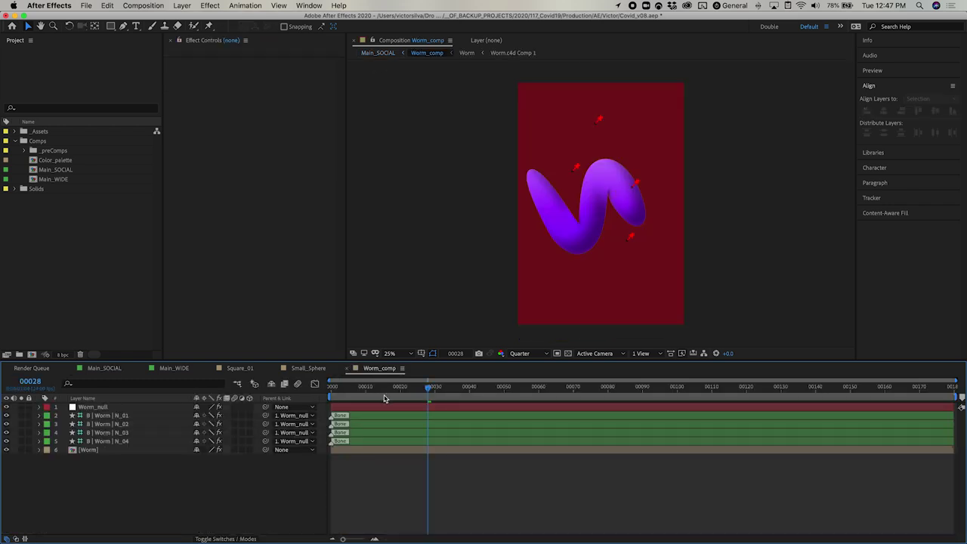
pyautogui.click(364, 387)
pyautogui.press('space')
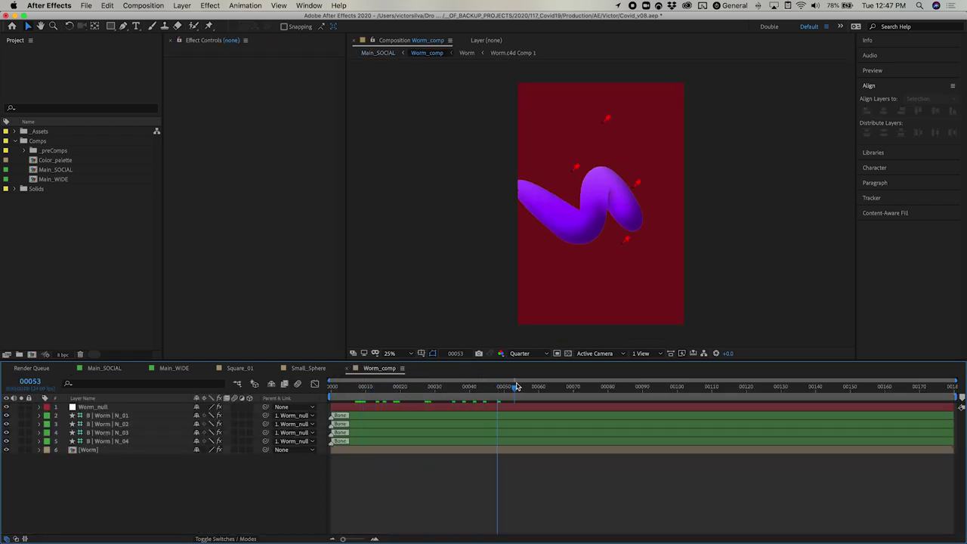
pyautogui.click(103, 370)
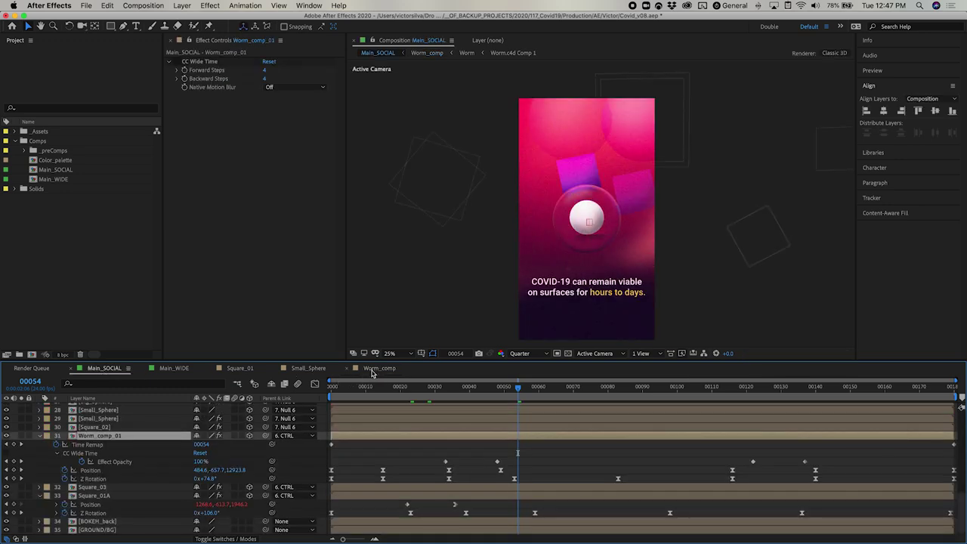
pyautogui.click(376, 369)
pyautogui.moveTo(363, 389); pyautogui.dragTo(372, 389)
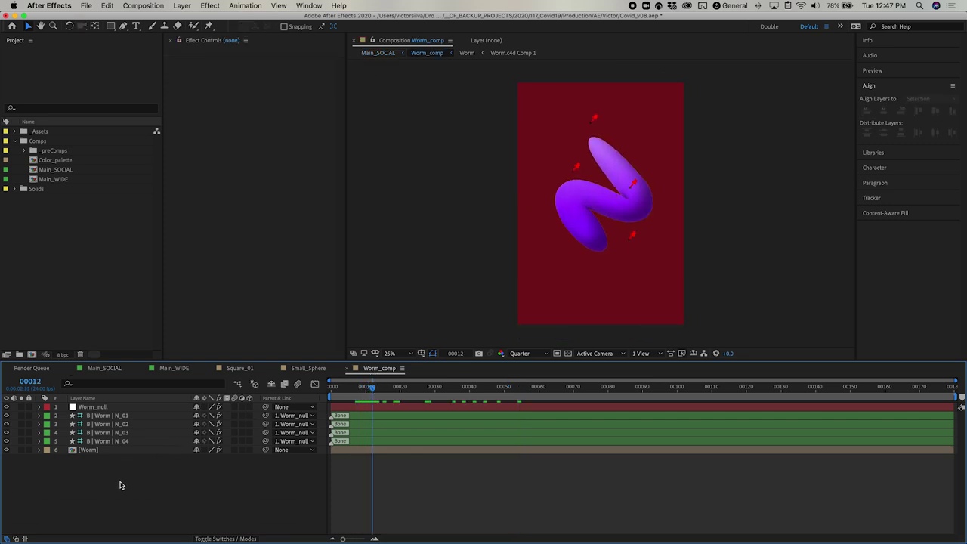
# Inspect the B | Worm | N_01 and N_04 bone layers and Worm_null's Amp and Freq.
pyautogui.click(112, 441)
pyautogui.click(113, 416)
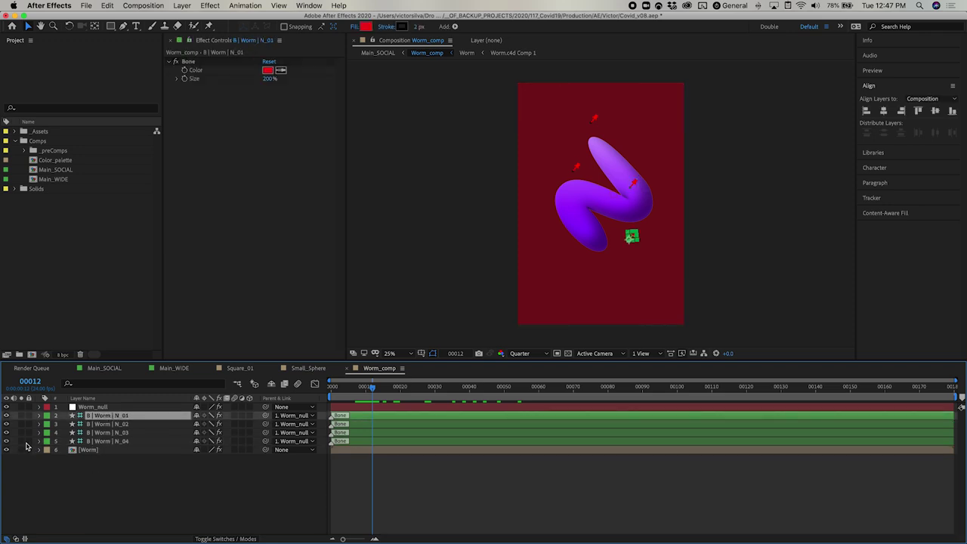
pyautogui.click(117, 444)
pyautogui.click(125, 471)
pyautogui.click(133, 442)
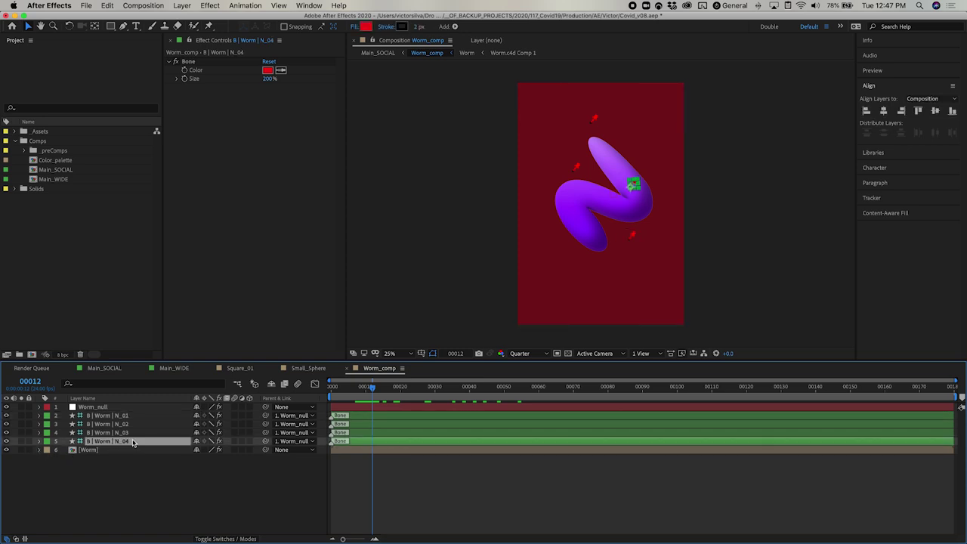
pyautogui.click(129, 418)
pyautogui.click(129, 409)
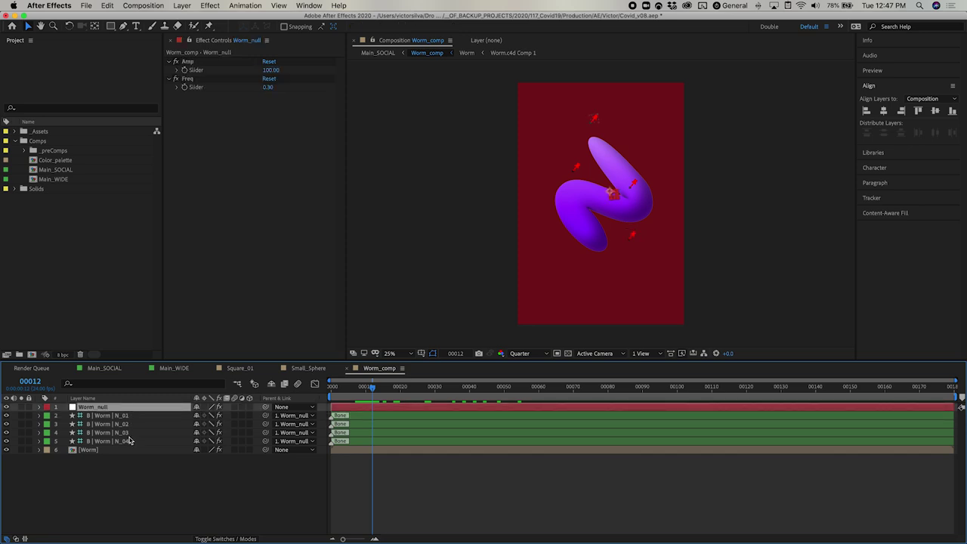
pyautogui.click(128, 443)
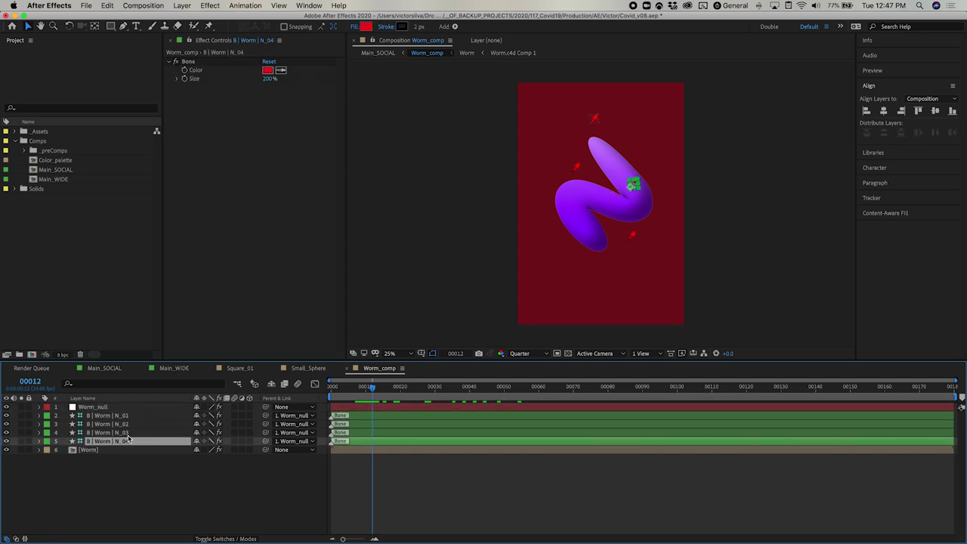
pyautogui.click(127, 408)
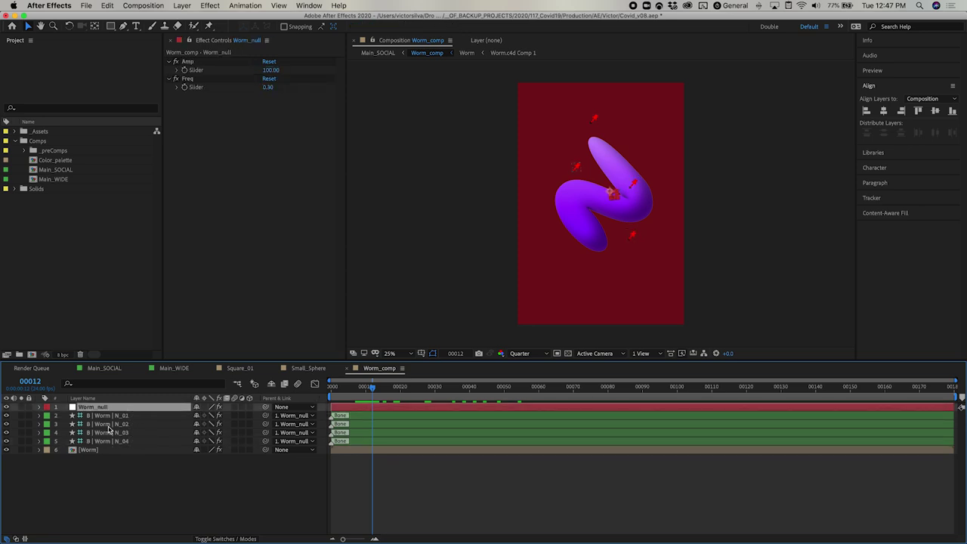
# Open the Worm precomp with its Puppet setup and switch to Cinema 4D's worm rig.
pyautogui.click(86, 452)
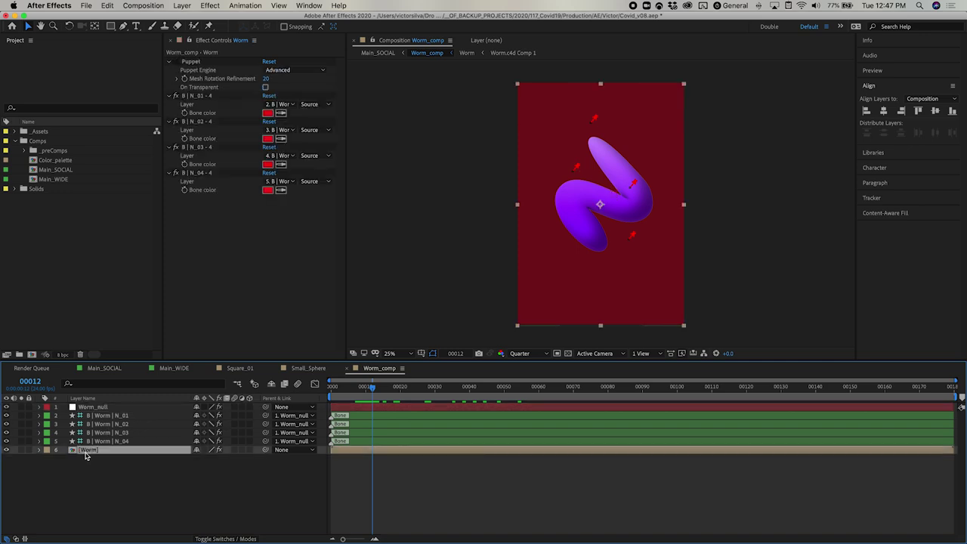
pyautogui.doubleClick(86, 452)
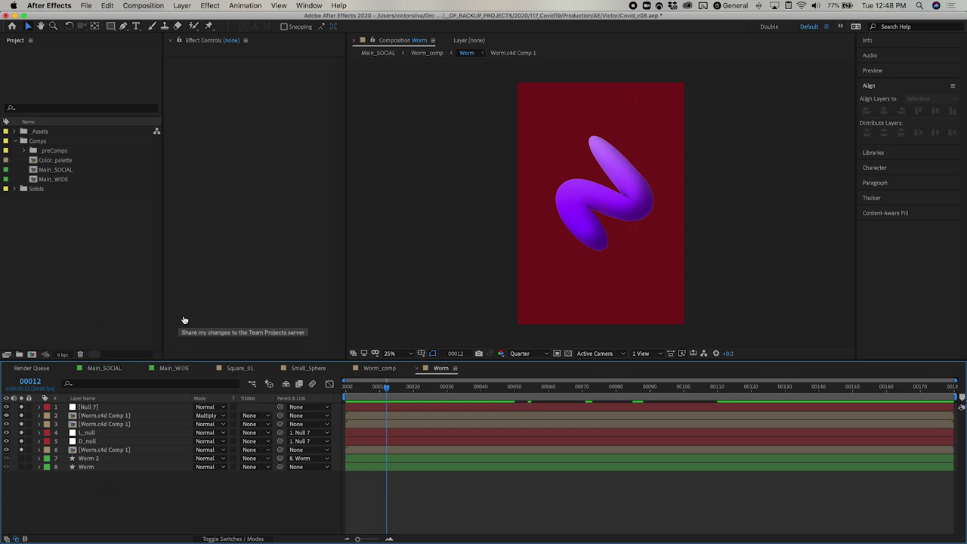
pyautogui.press('super+Tab')
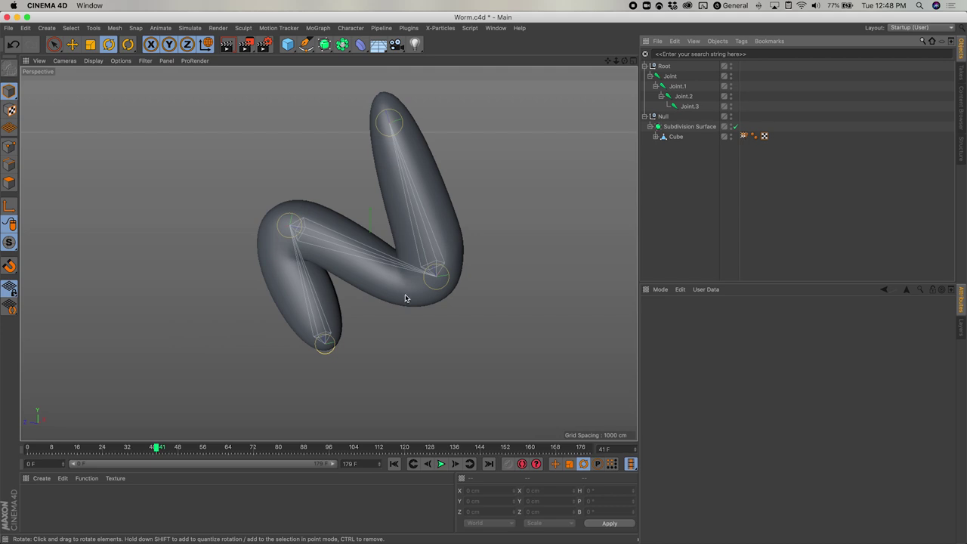
pyautogui.moveTo(436, 274); pyautogui.dragTo(468, 197)
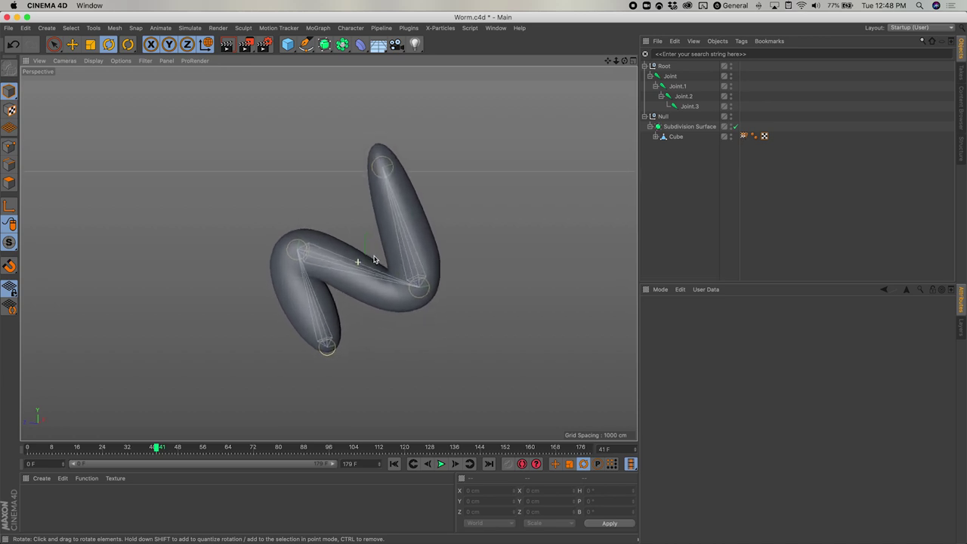
pyautogui.click(680, 127)
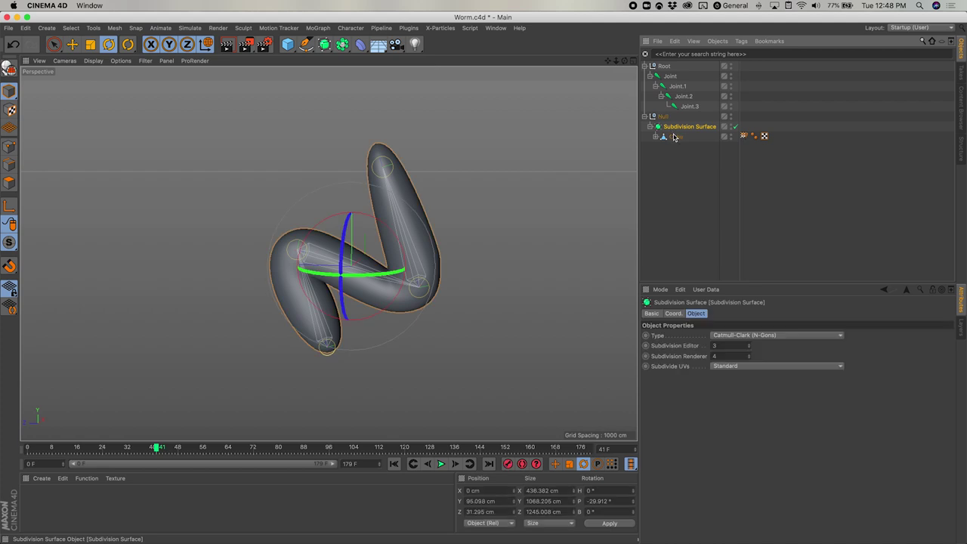
pyautogui.click(674, 137)
pyautogui.press('q')
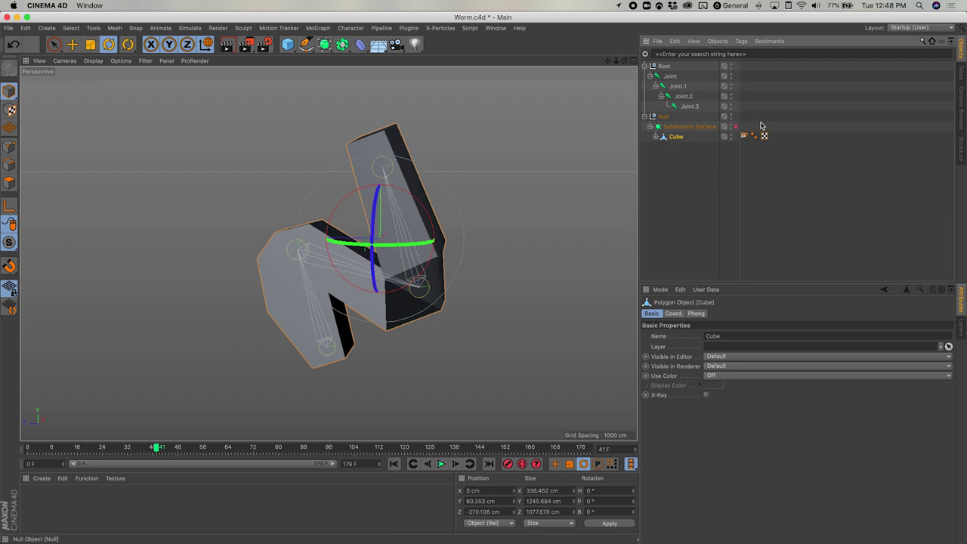
pyautogui.click(733, 127)
pyautogui.click(691, 127)
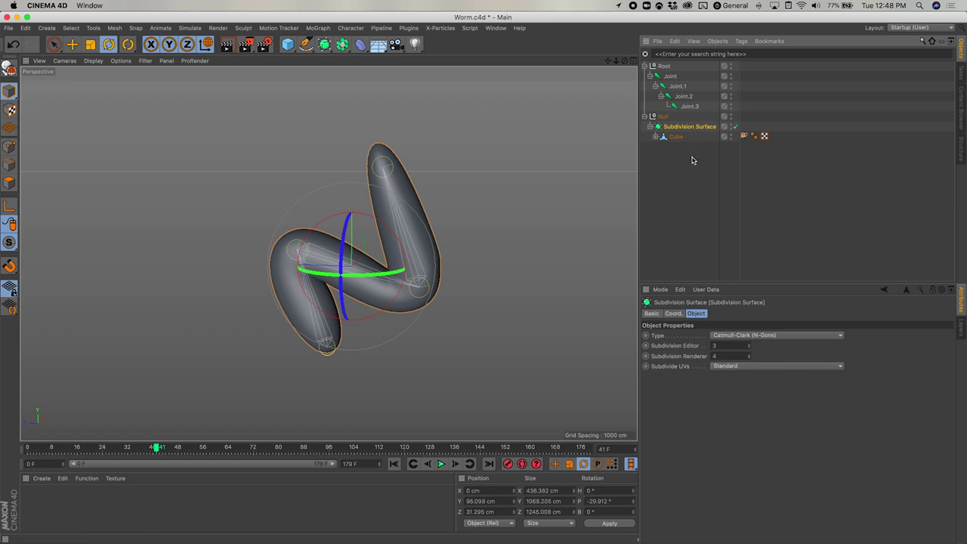
pyautogui.click(691, 160)
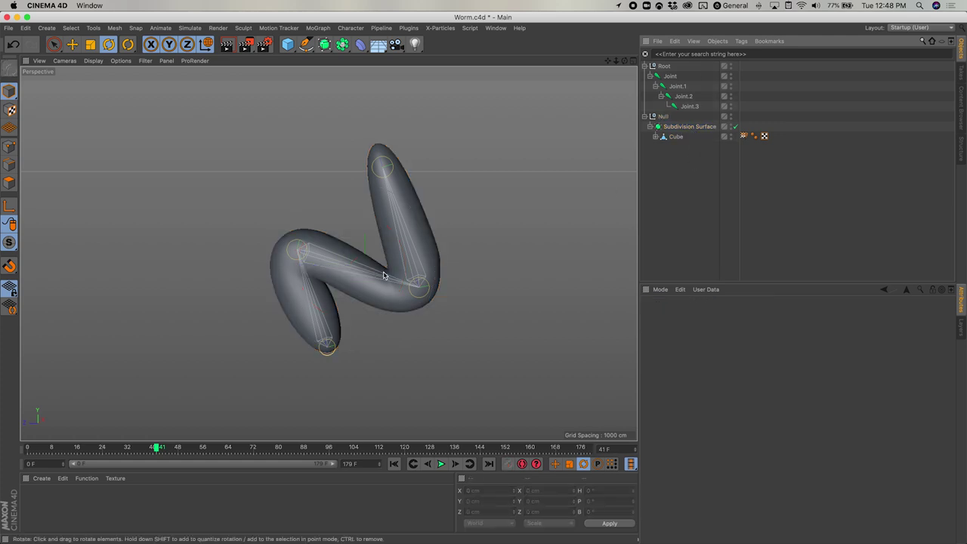
pyautogui.click(664, 67)
pyautogui.click(670, 76)
pyautogui.click(678, 86)
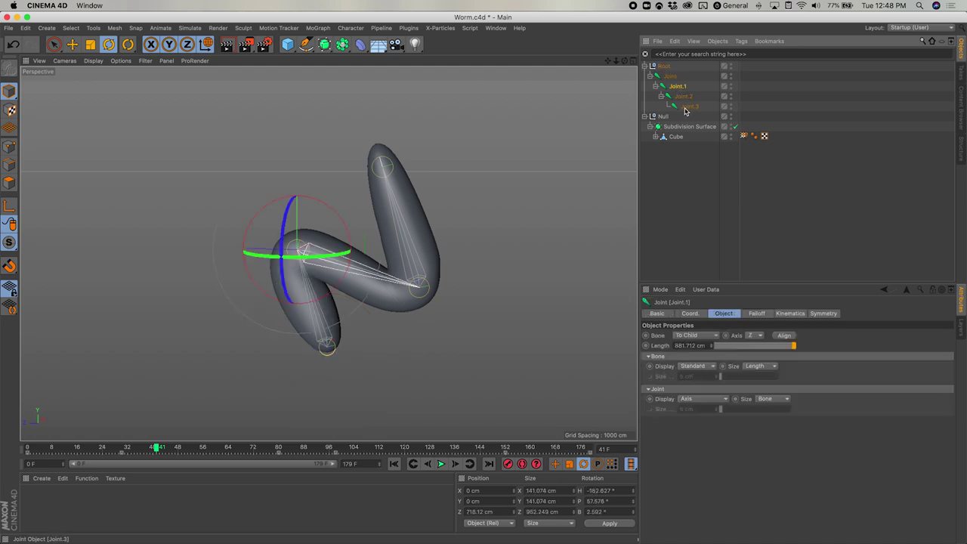
pyautogui.click(688, 106)
pyautogui.click(684, 97)
pyautogui.click(687, 107)
pyautogui.click(671, 76)
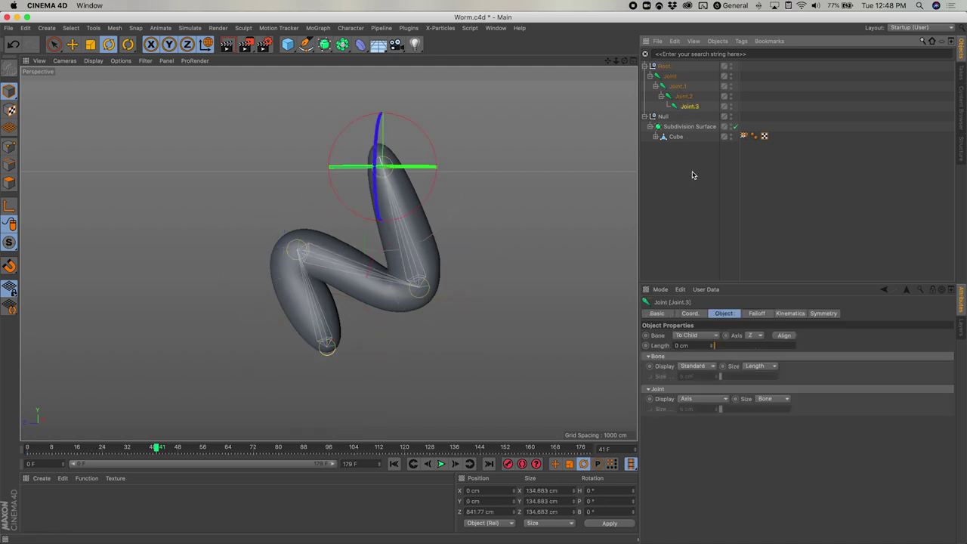
pyautogui.click(690, 173)
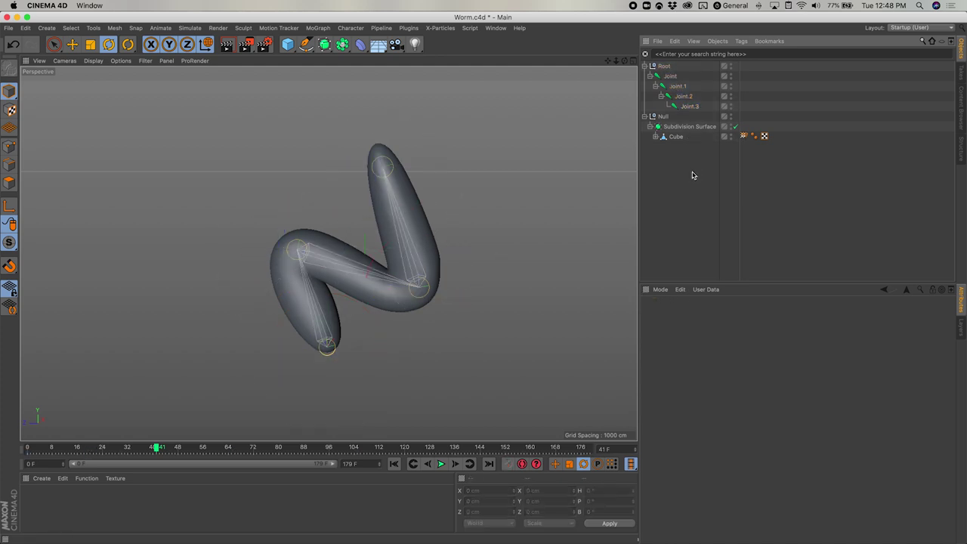
pyautogui.click(689, 107)
pyautogui.moveTo(178, 449); pyautogui.dragTo(128, 449)
pyautogui.click(679, 97)
pyautogui.click(676, 86)
pyautogui.click(671, 77)
pyautogui.click(676, 136)
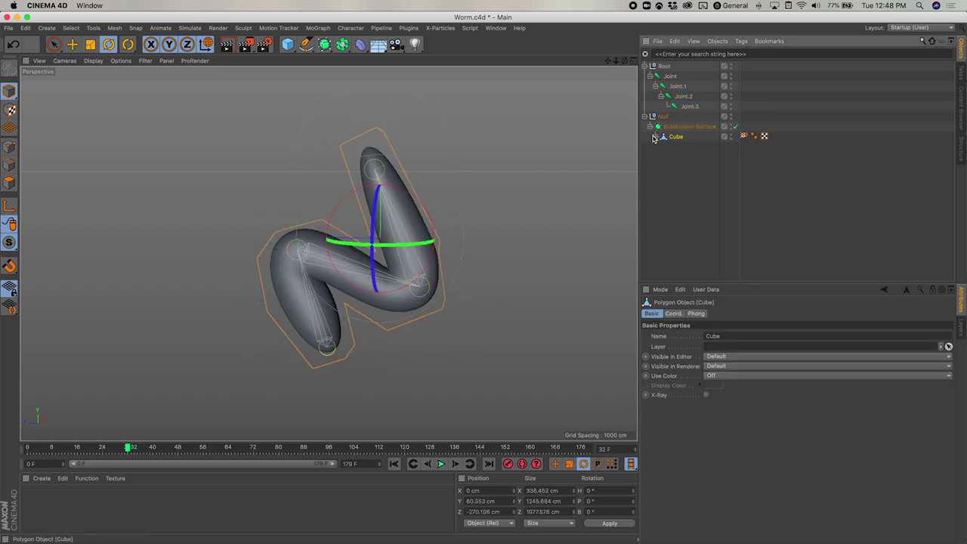
pyautogui.click(656, 137)
pyautogui.click(670, 164)
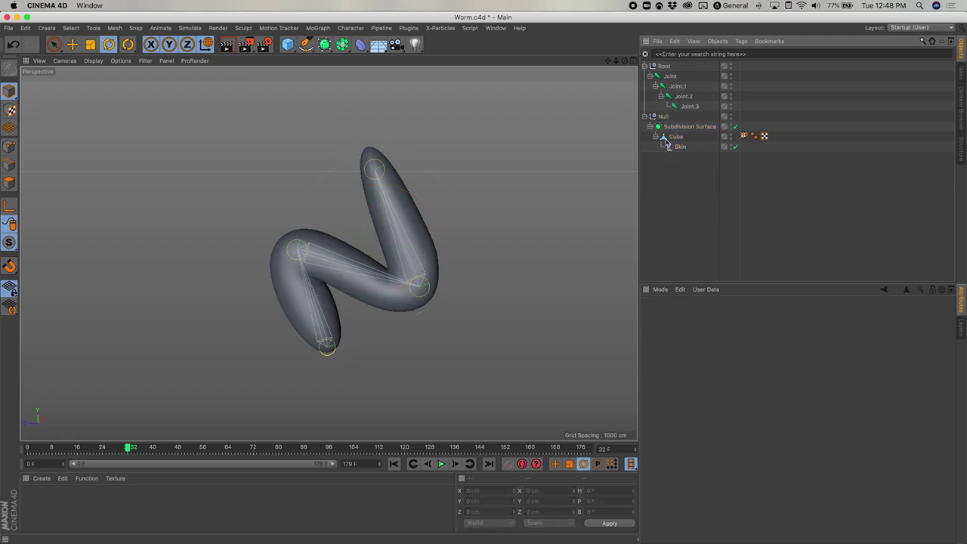
pyautogui.click(656, 137)
pyautogui.click(670, 138)
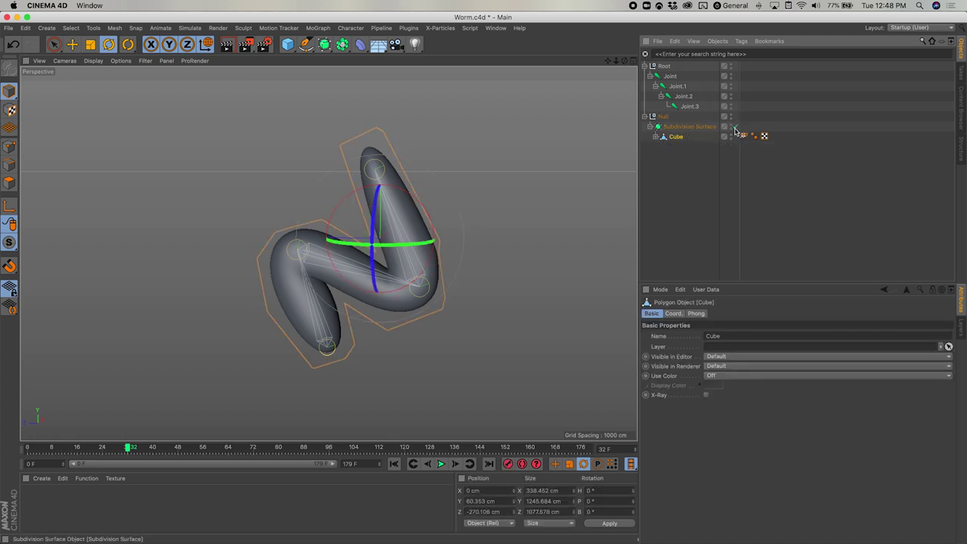
pyautogui.click(655, 140)
pyautogui.click(678, 148)
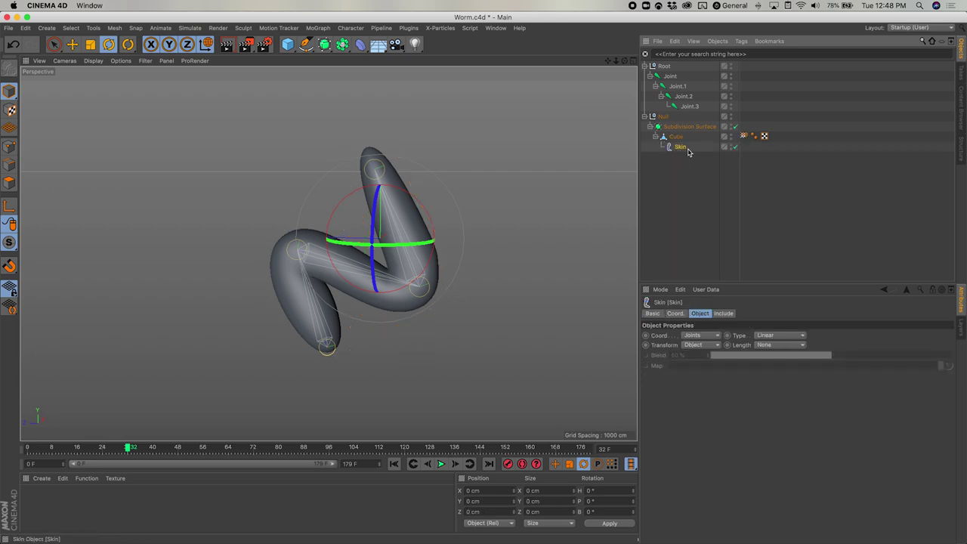
pyautogui.click(733, 149)
pyautogui.click(695, 173)
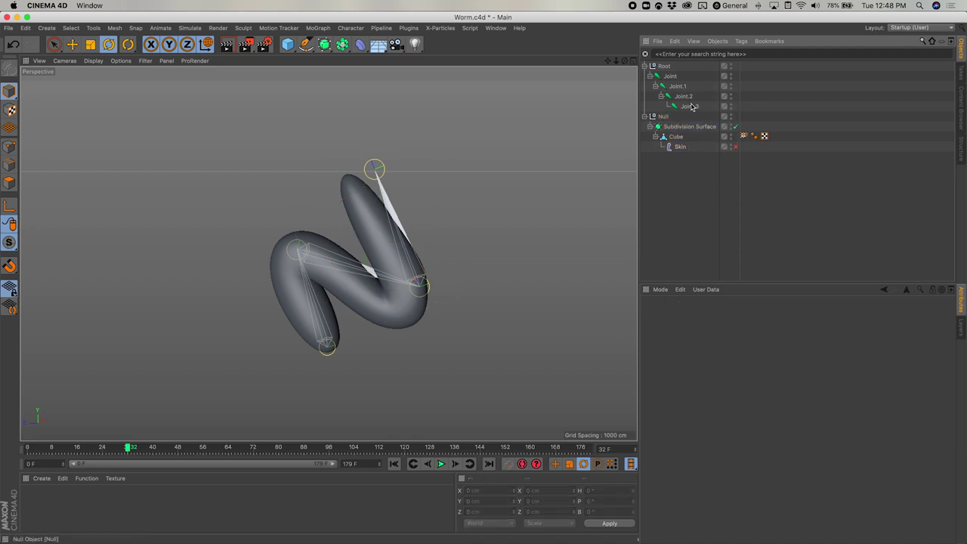
pyautogui.click(735, 126)
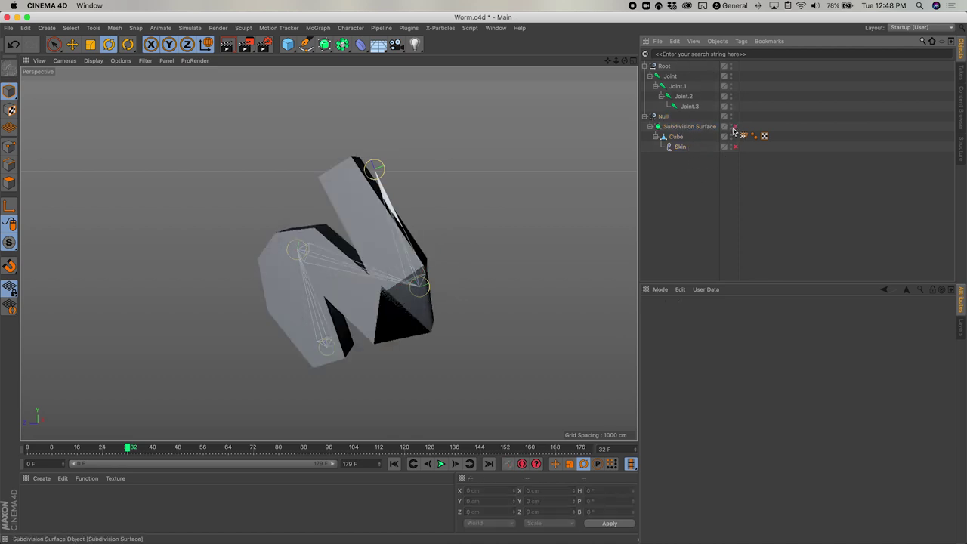
pyautogui.click(675, 138)
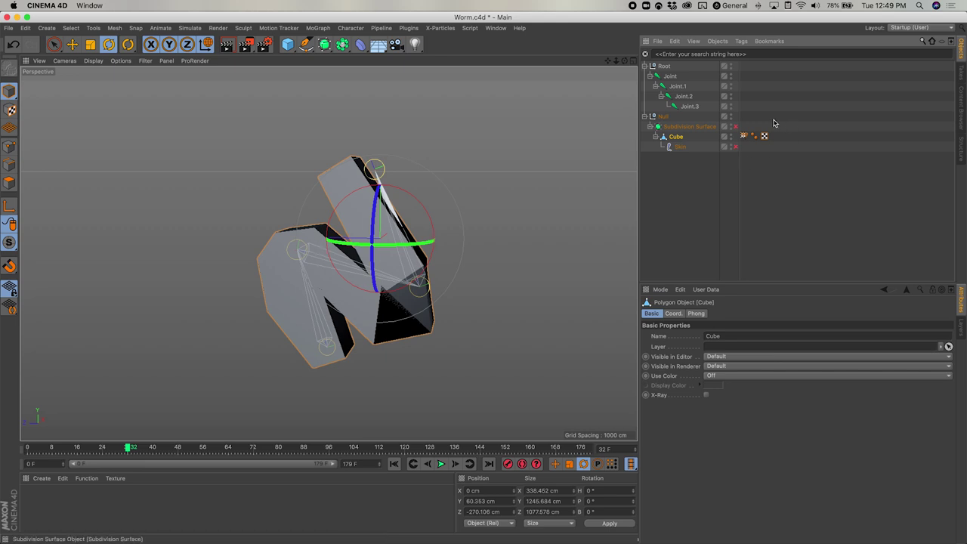
pyautogui.click(736, 128)
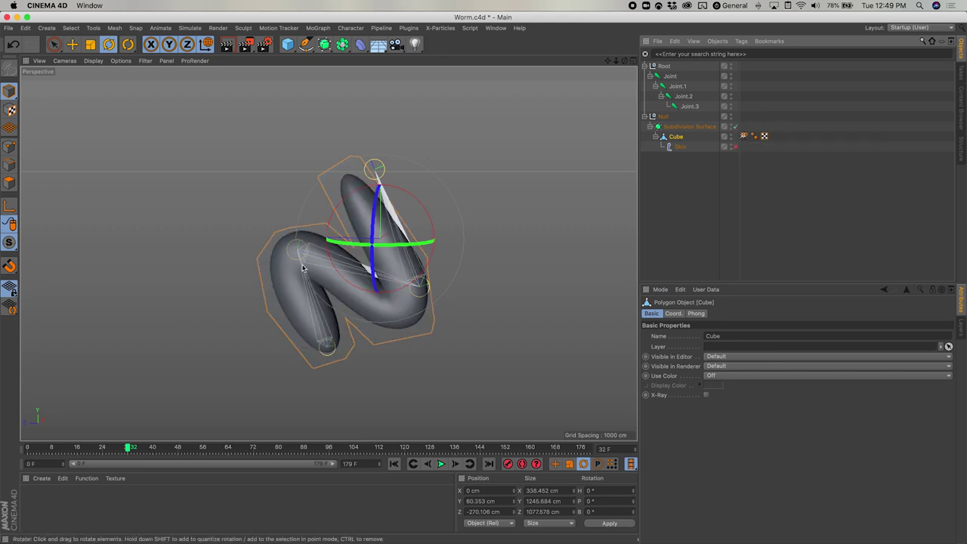
pyautogui.click(683, 97)
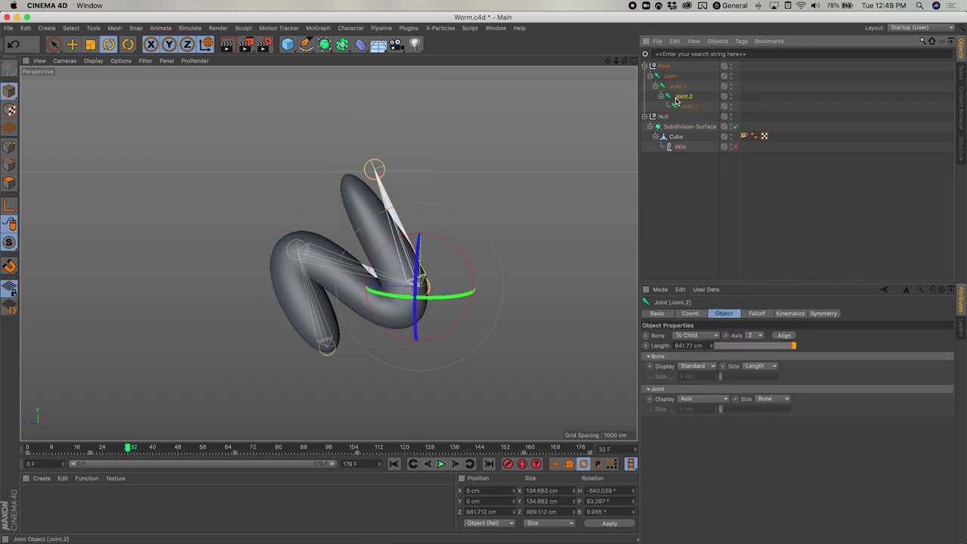
pyautogui.click(734, 147)
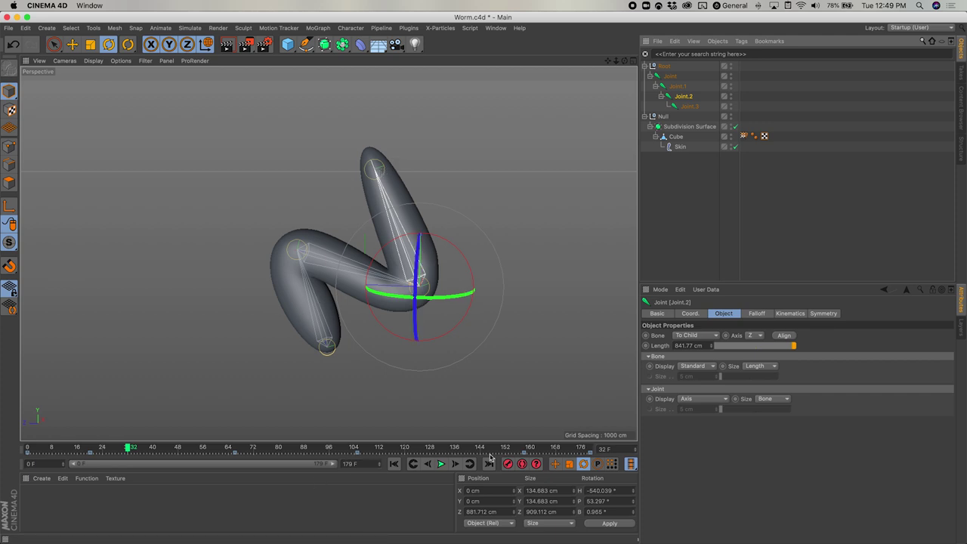
pyautogui.moveTo(174, 449); pyautogui.dragTo(134, 446)
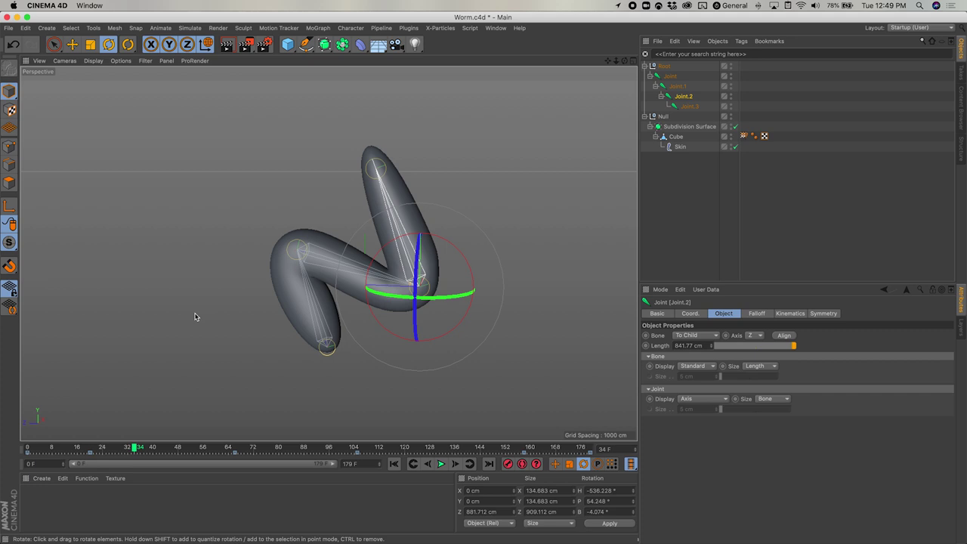
pyautogui.moveTo(135, 448); pyautogui.dragTo(336, 446)
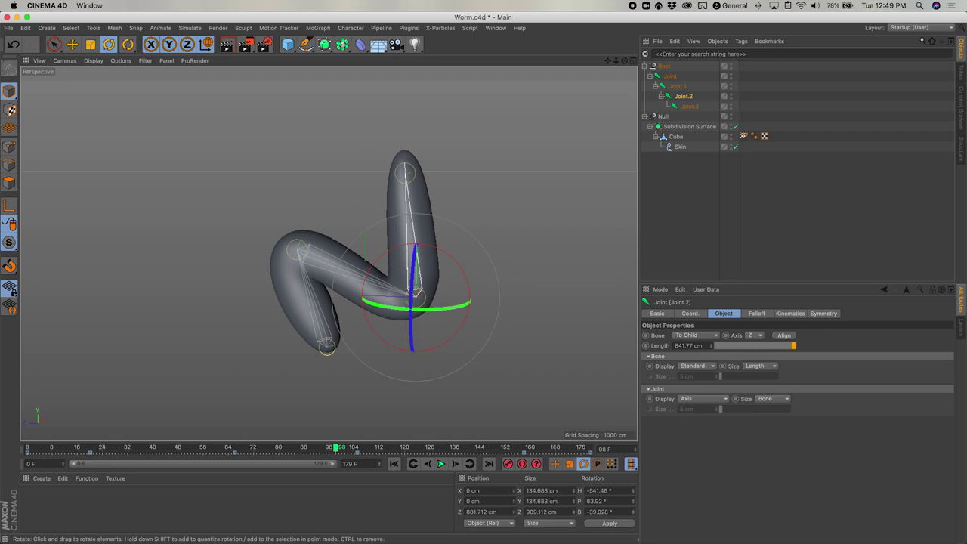
pyautogui.press('super+Tab')
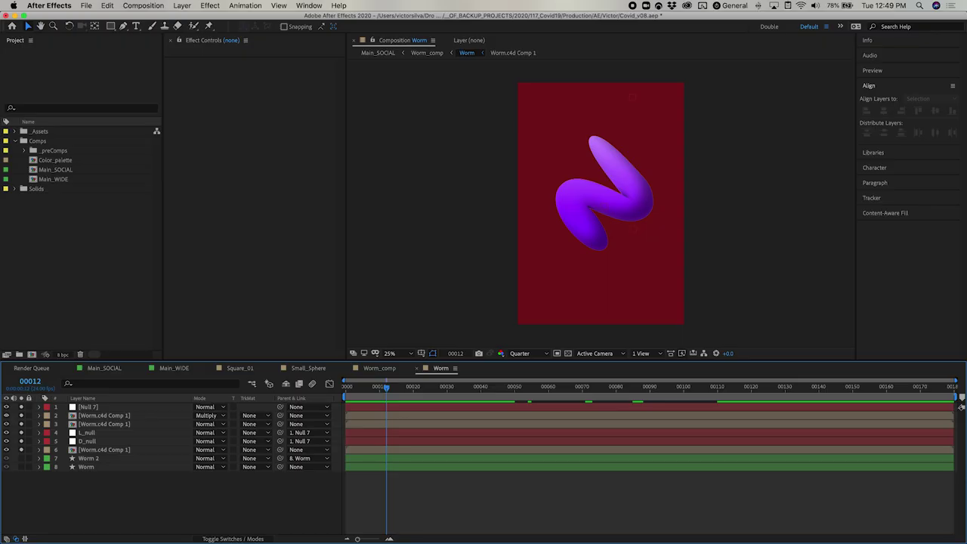
# Check the Opacity, Position and Z Rotation keyframes at frames 5, 10 and 11 in Main_SOCIAL and Worm.
pyautogui.click(104, 368)
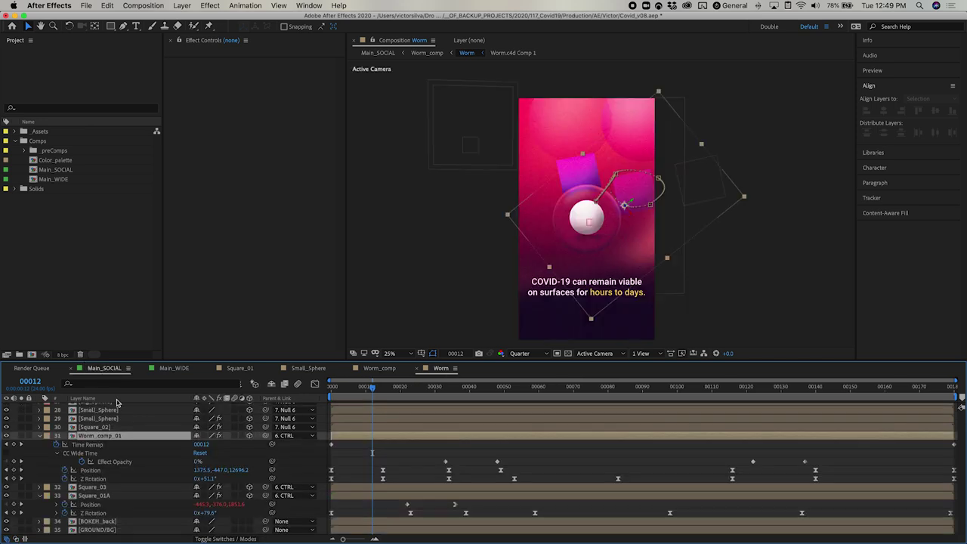
pyautogui.click(114, 462)
pyautogui.click(112, 471)
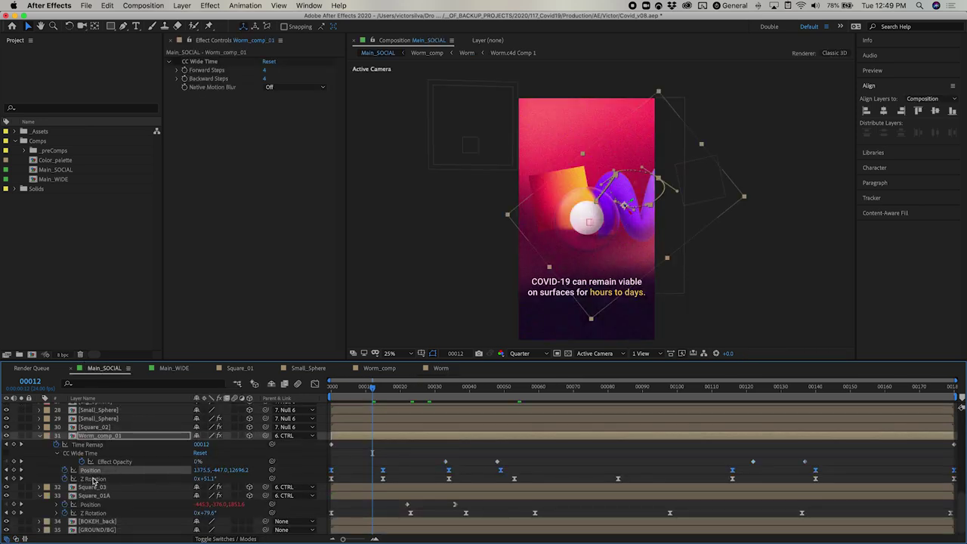
pyautogui.click(95, 480)
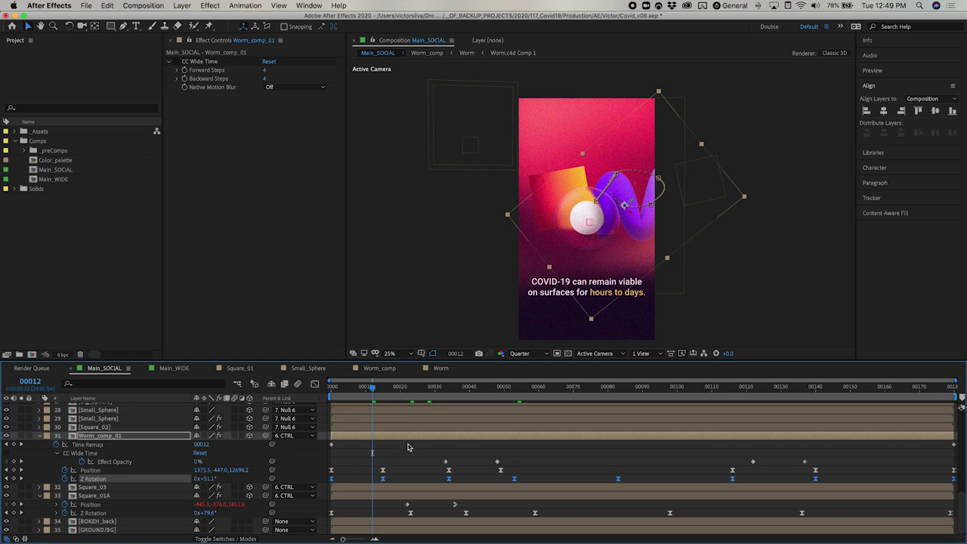
pyautogui.click(364, 388)
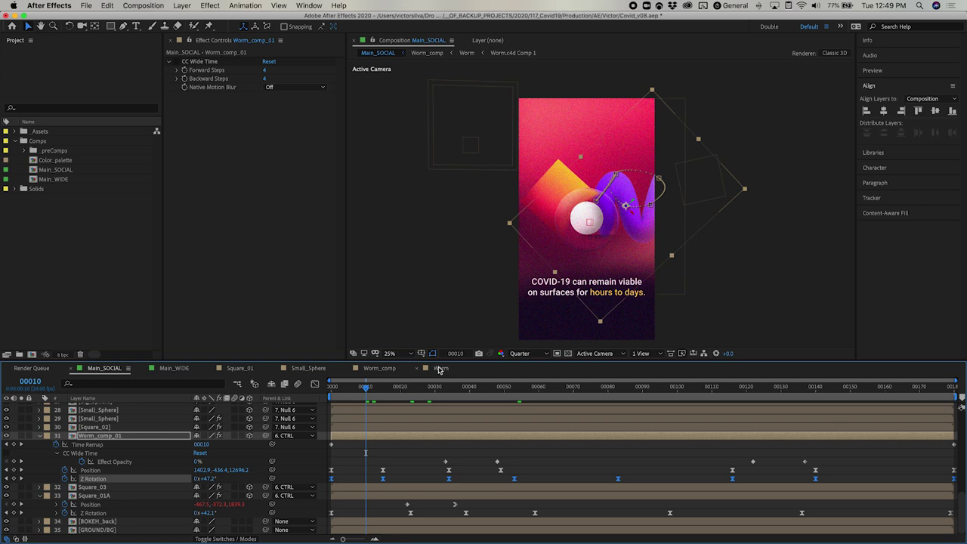
pyautogui.click(348, 388)
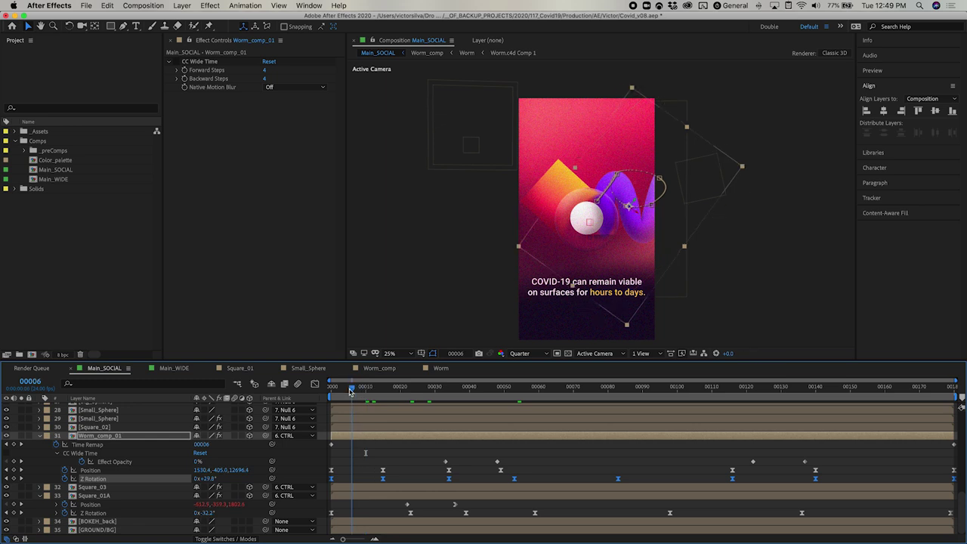
pyautogui.click(439, 368)
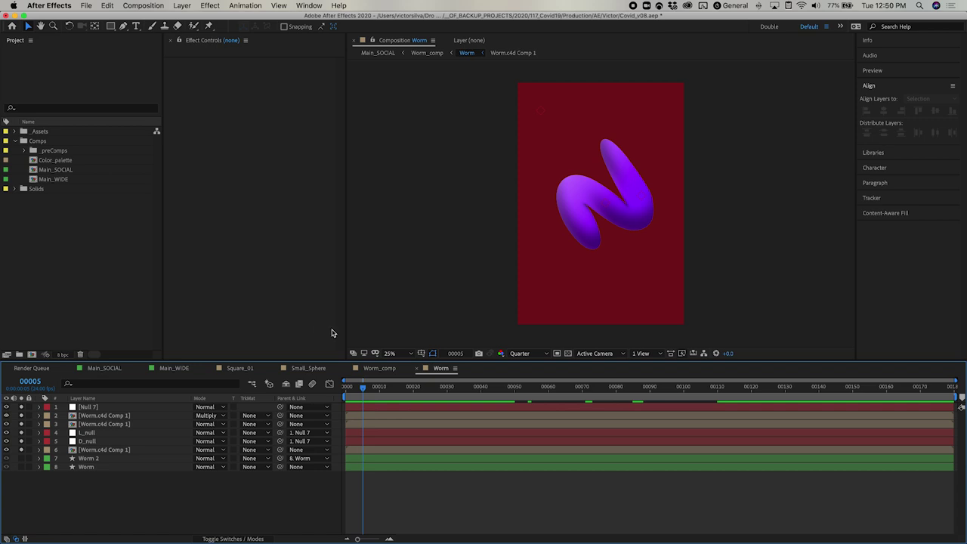
pyautogui.click(381, 389)
pyautogui.click(105, 368)
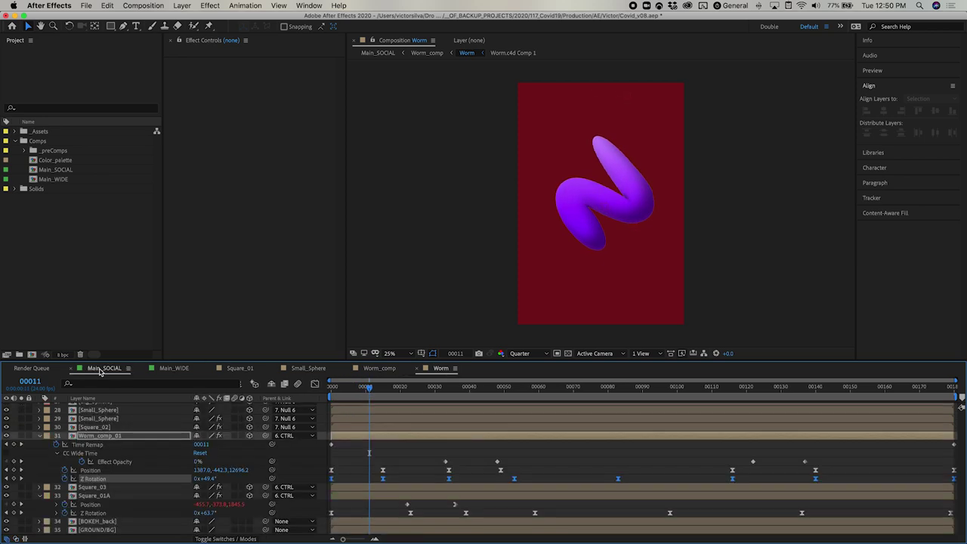
# Display Worm_comp_01's Z Rotation and Position curves in the Graph Editor.
pyautogui.click(133, 437)
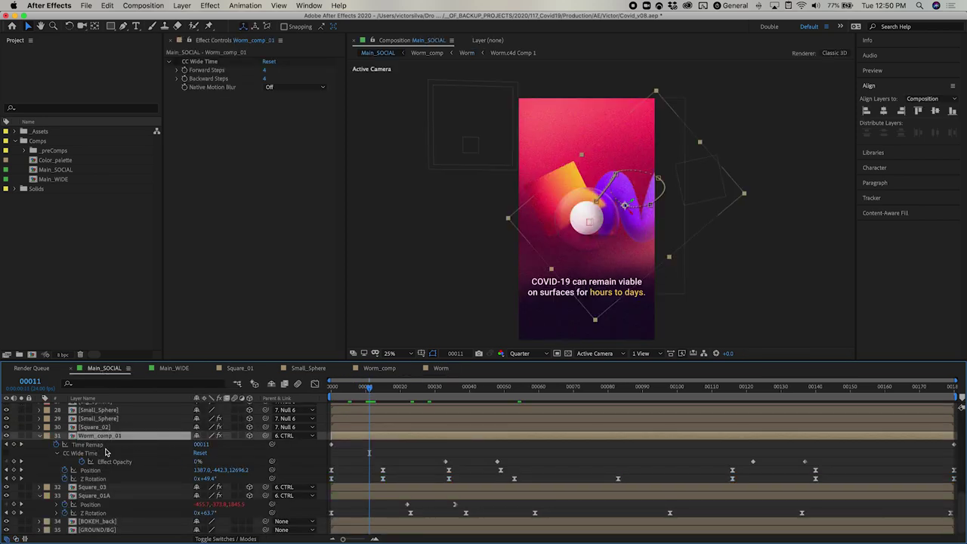
pyautogui.moveTo(353, 466); pyautogui.dragTo(845, 473)
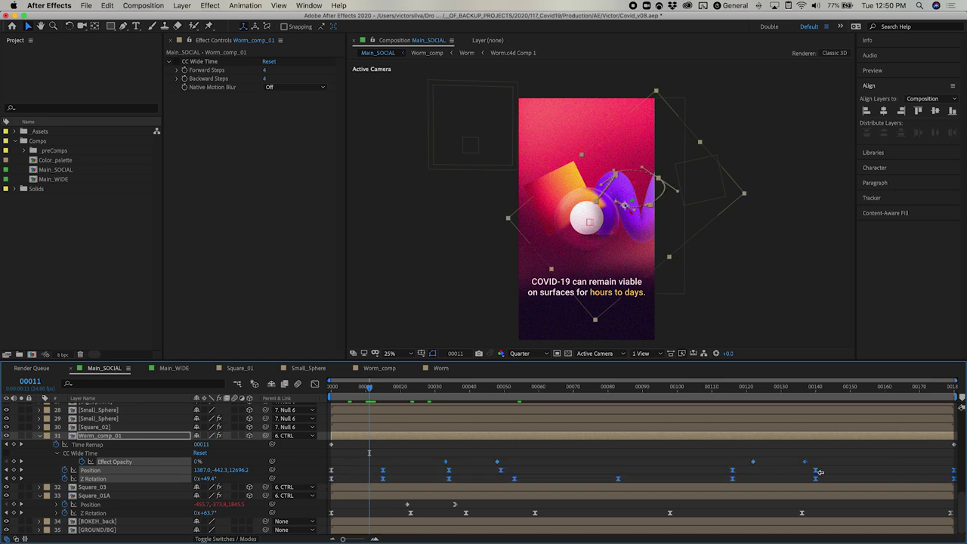
pyautogui.click(161, 444)
pyautogui.click(103, 487)
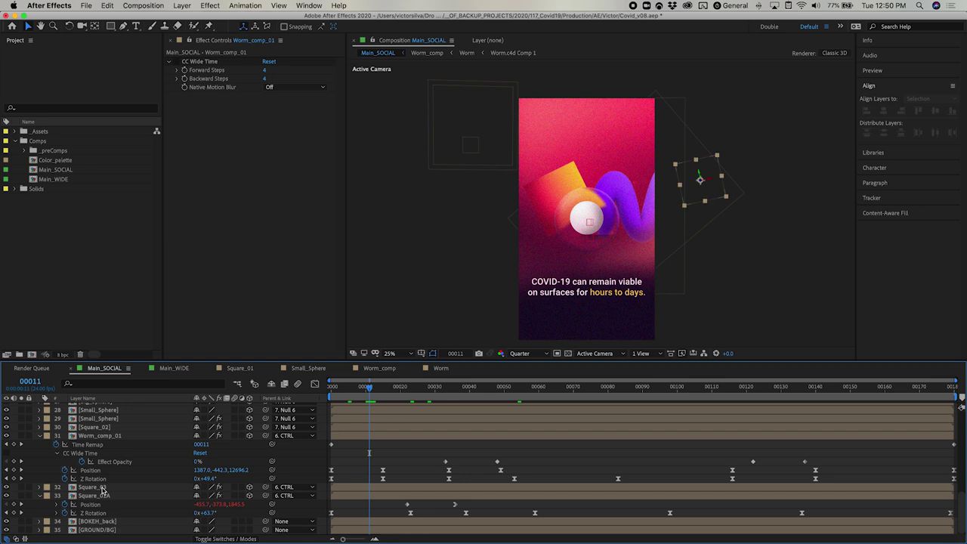
pyautogui.click(100, 437)
pyautogui.click(98, 470)
pyautogui.click(94, 479)
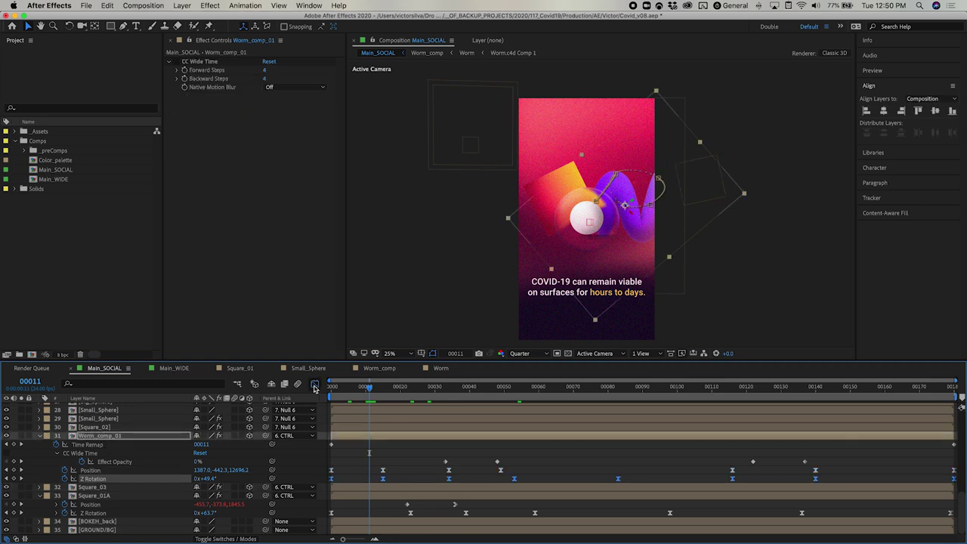
pyautogui.click(315, 384)
pyautogui.click(98, 470)
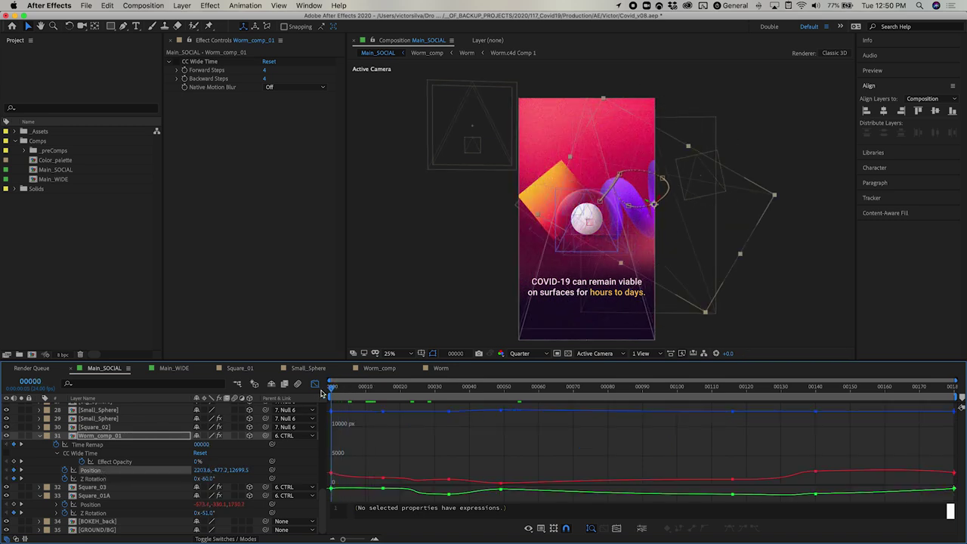
# Step from the first frame to frame 21, select Time Remap, and return to the keyframe view.
pyautogui.press('Home')
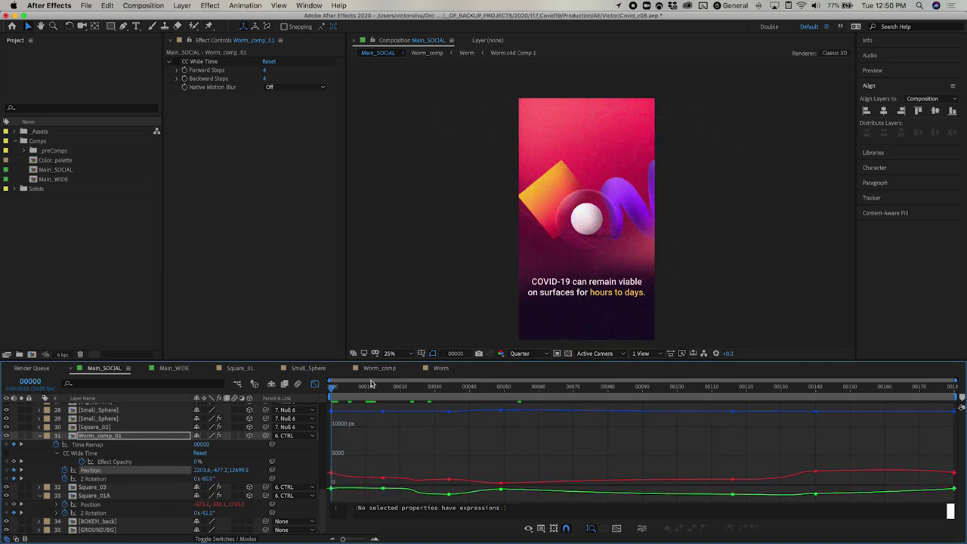
pyautogui.press('pagedown')
pyautogui.press('pagedown')
pyautogui.press('pagedown')
pyautogui.press('pagedown')
pyautogui.press('pagedown')
pyautogui.press('pagedown')
pyautogui.press('pagedown')
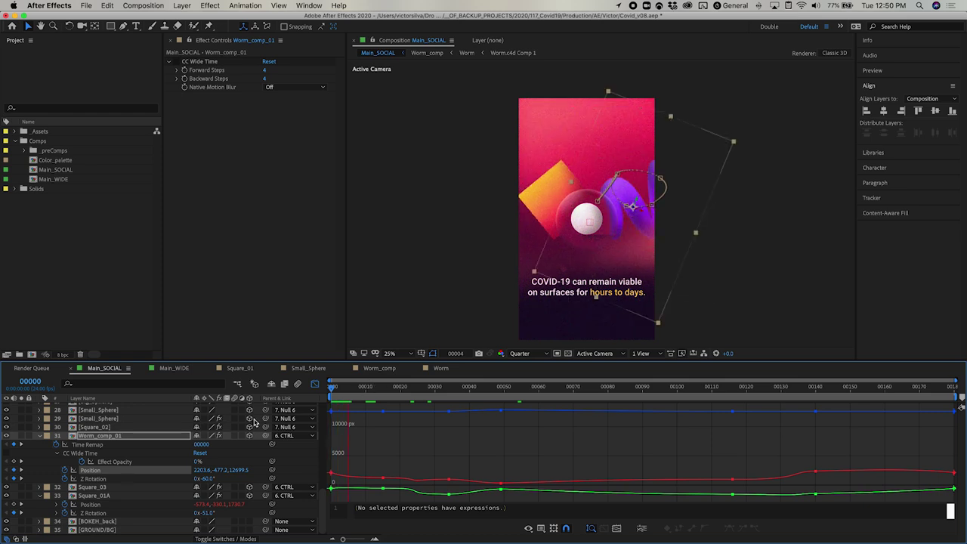
pyautogui.press('pagedown')
pyautogui.press('pagedown')
pyautogui.press('pagedown')
pyautogui.press('pagedown')
pyautogui.press('pagedown')
pyautogui.press('pagedown')
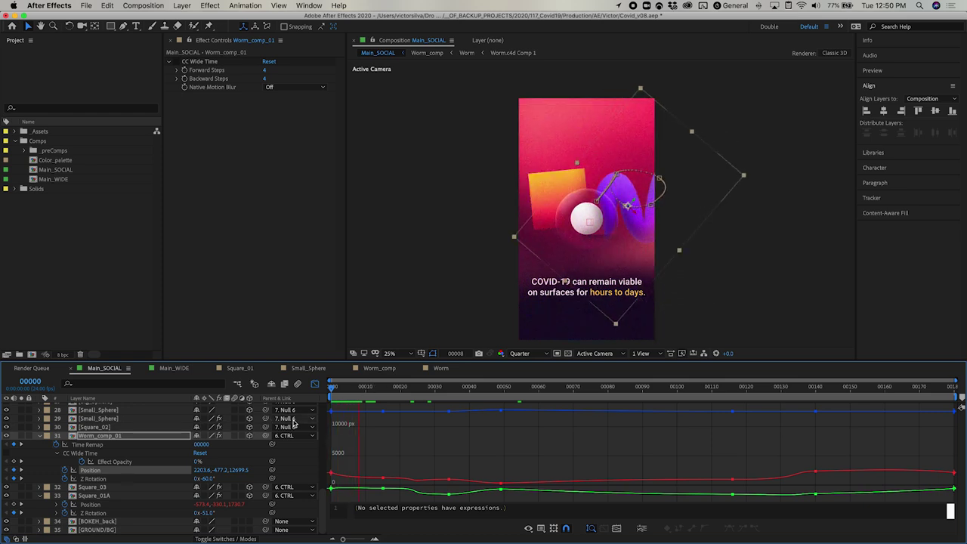
pyautogui.press('pagedown')
pyautogui.press('pagedown')
pyautogui.press('pagedown')
pyautogui.press('pagedown')
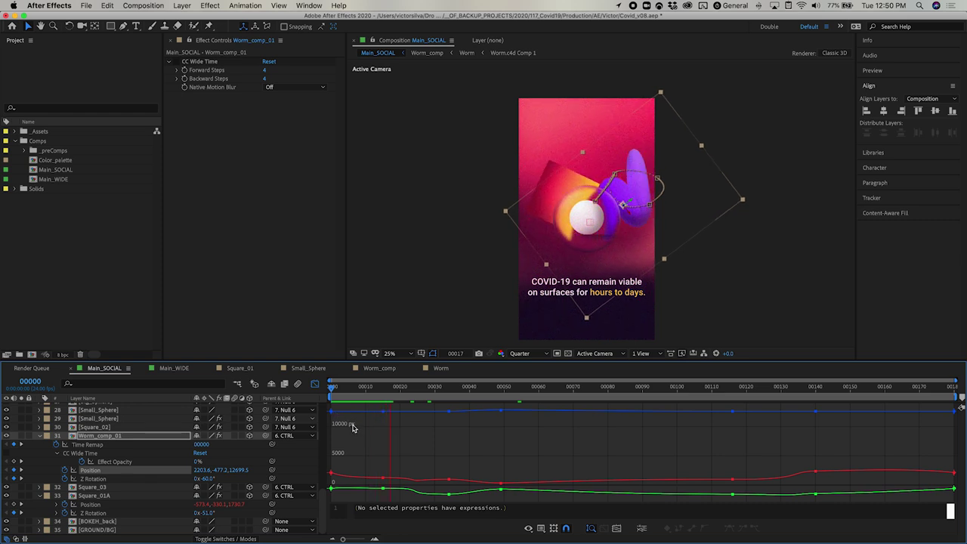
pyautogui.press('pagedown')
pyautogui.press('pagedown')
pyautogui.press('pagedown')
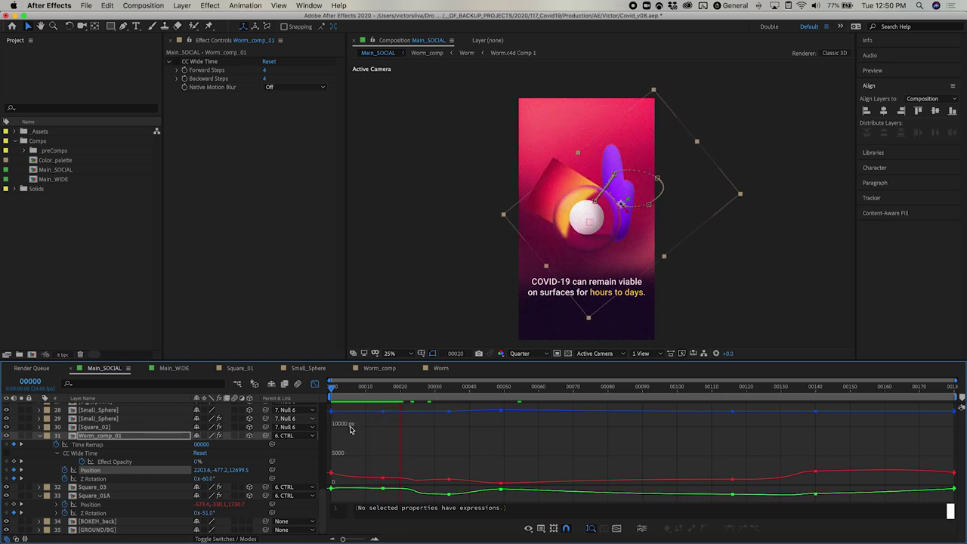
pyautogui.press('pagedown')
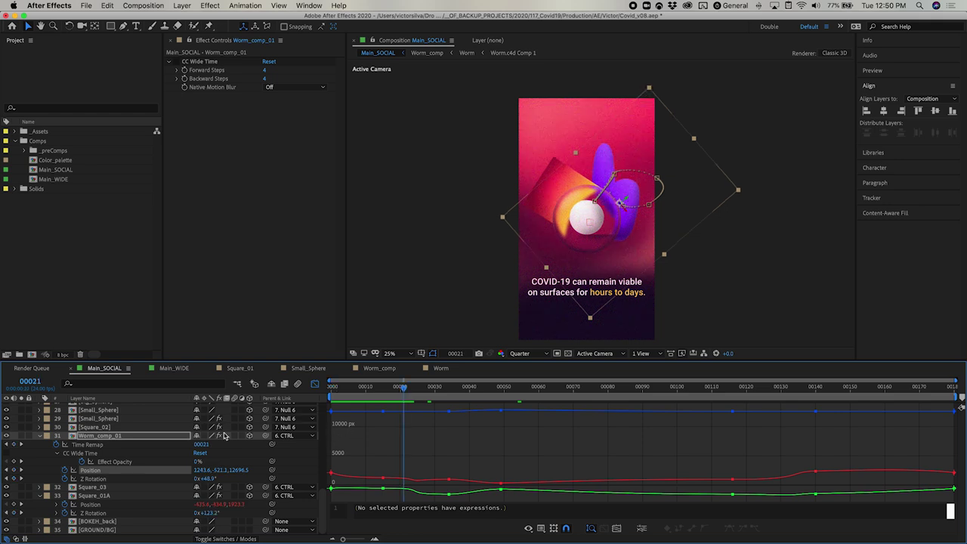
pyautogui.click(115, 447)
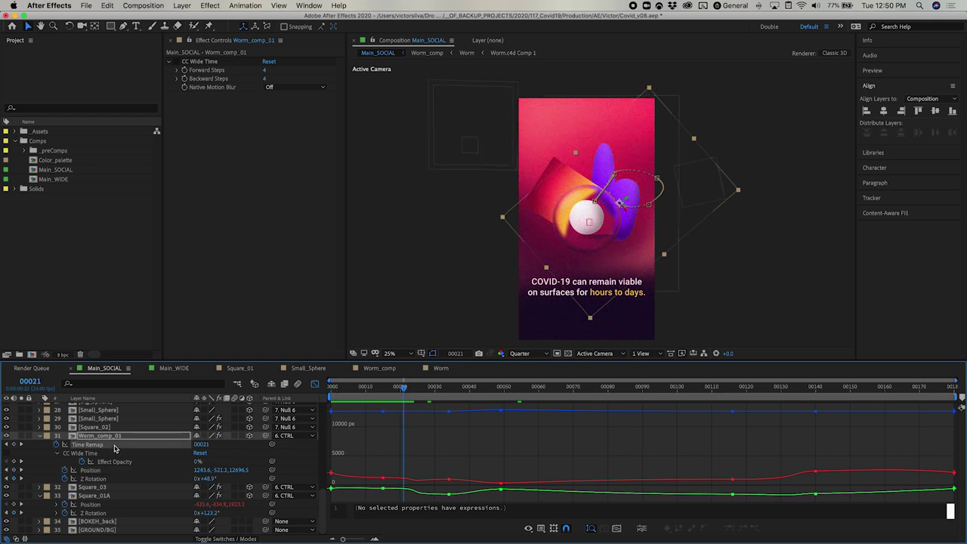
pyautogui.click(314, 386)
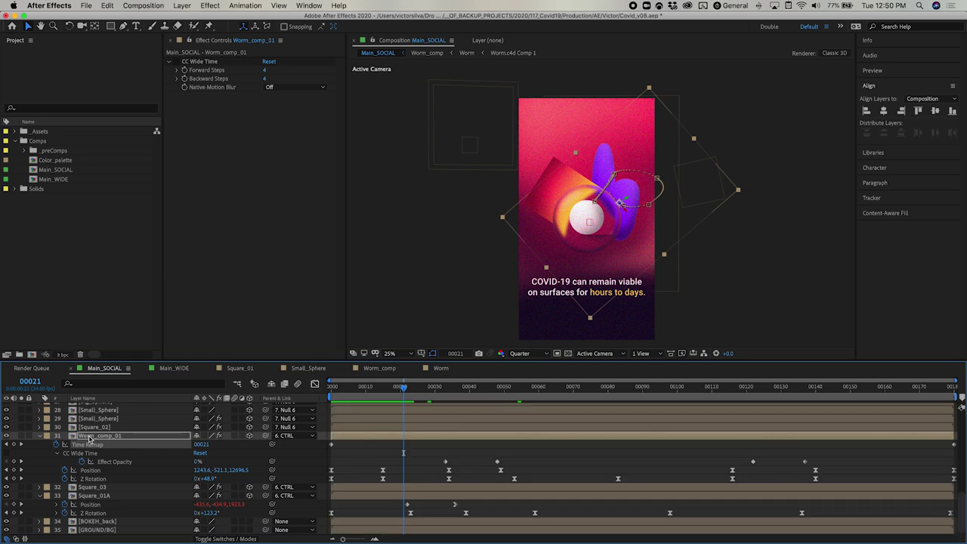
# Enter Worm_comp and Worm, reveal Null 7's Rotation keyframes, and scrub to frame 37.
pyautogui.doubleClick(91, 436)
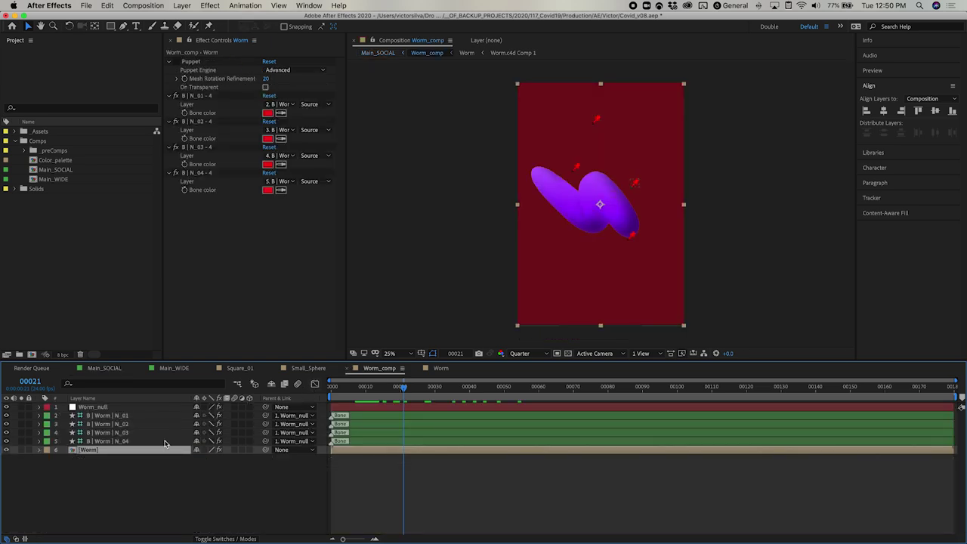
pyautogui.doubleClick(102, 449)
pyautogui.click(112, 410)
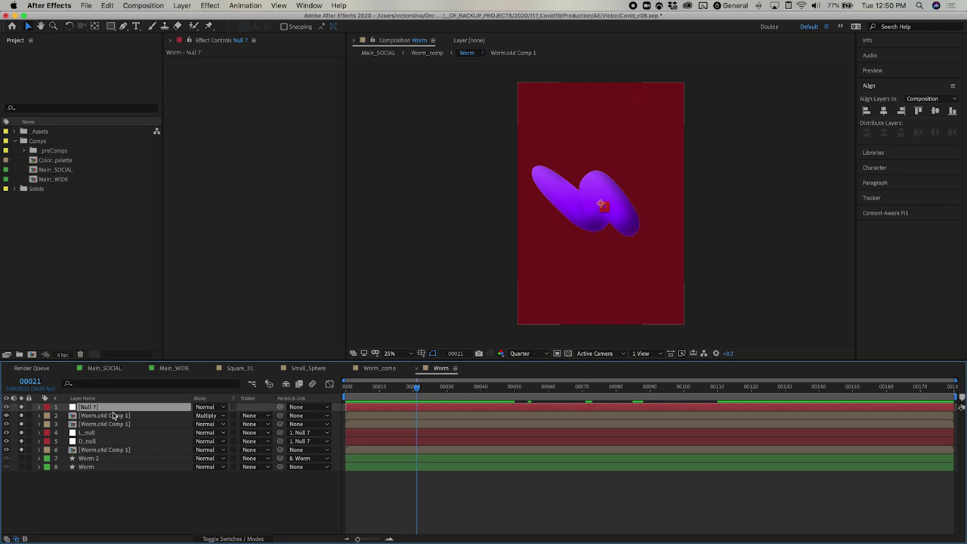
pyautogui.press('u')
pyautogui.click(121, 424)
pyautogui.click(397, 390)
pyautogui.moveTo(396, 389); pyautogui.dragTo(639, 406)
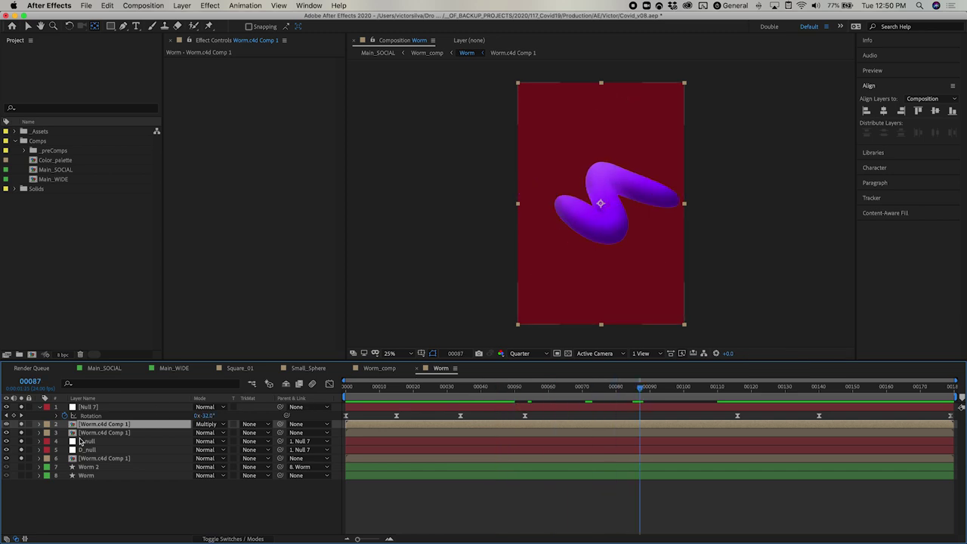
# Inspect layer 6's Gradient Ramp, open Worm.c4d Comp 1, then go back to Main_SOCIAL.
pyautogui.click(98, 458)
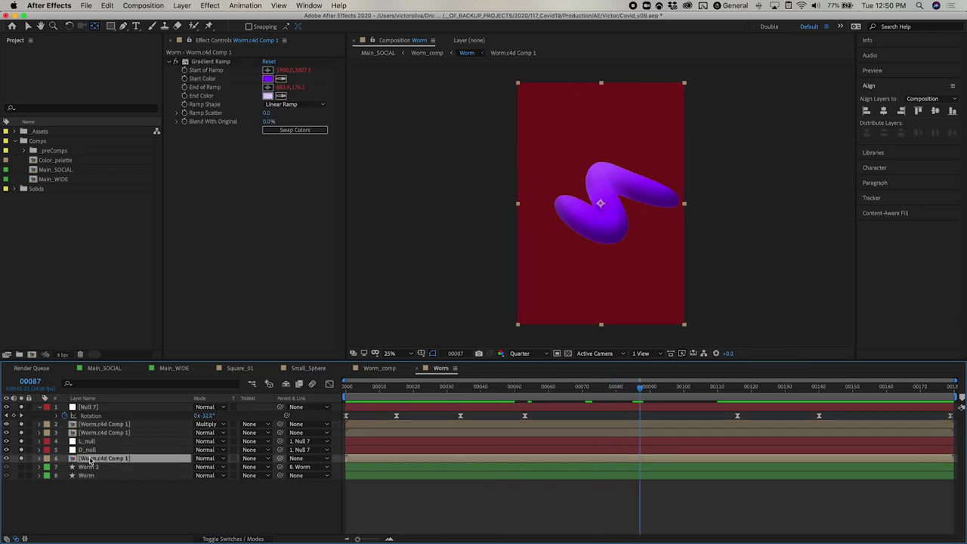
pyautogui.doubleClick(89, 459)
pyautogui.click(104, 368)
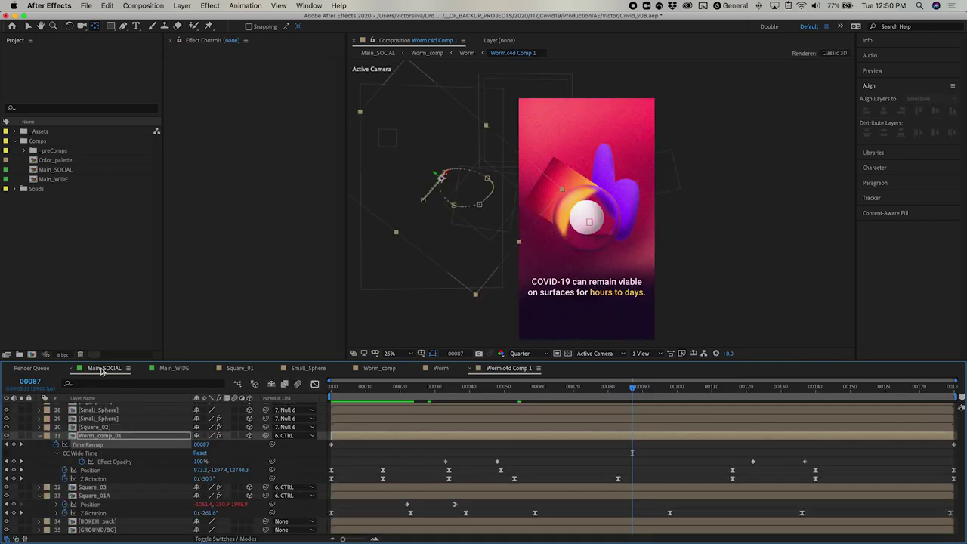
pyautogui.click(529, 461)
# Move to frame 24 and scroll the layer list up to the 96bpm layer.
pyautogui.click(417, 389)
pyautogui.moveTo(416, 390); pyautogui.dragTo(413, 390)
pyautogui.scroll(10, 85, 461)
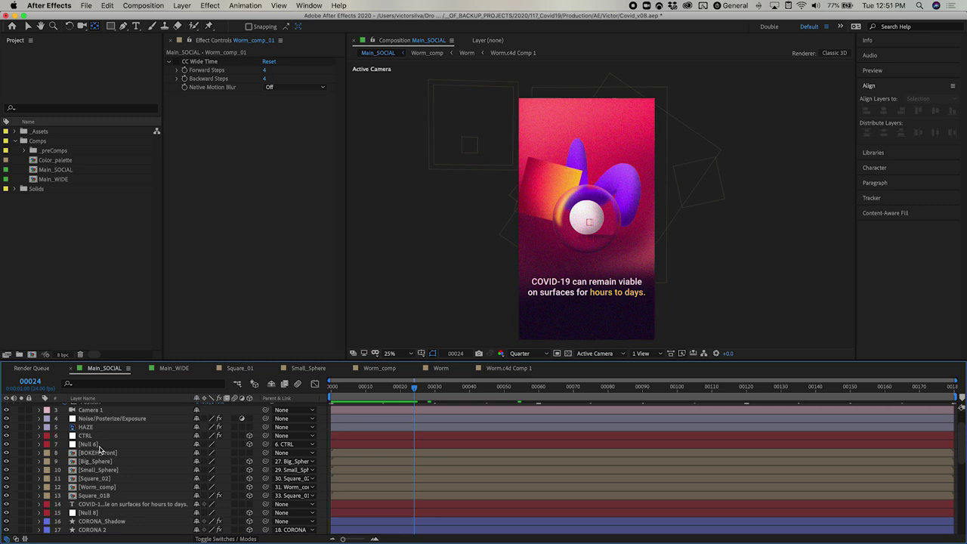
pyautogui.scroll(2, 104, 450)
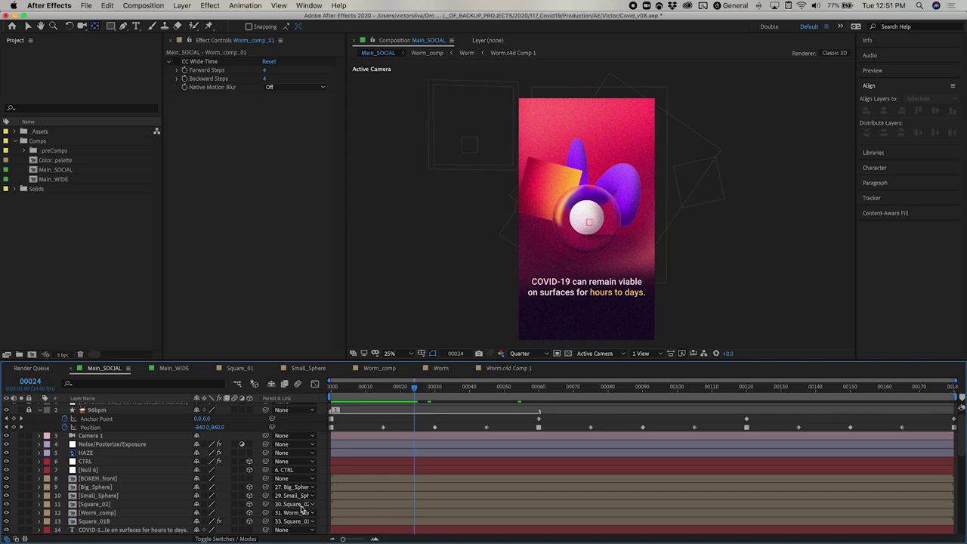
pyautogui.press('super+Tab')
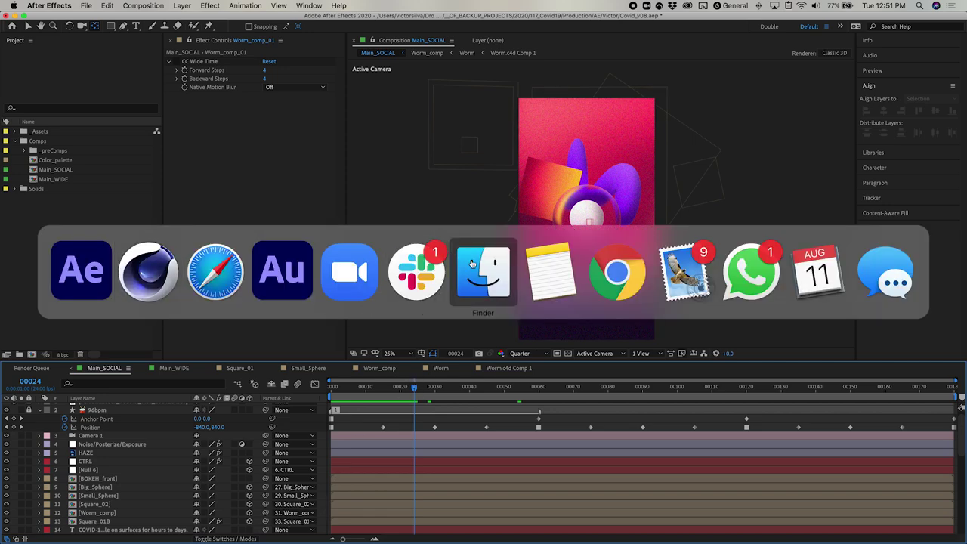
pyautogui.click(629, 281)
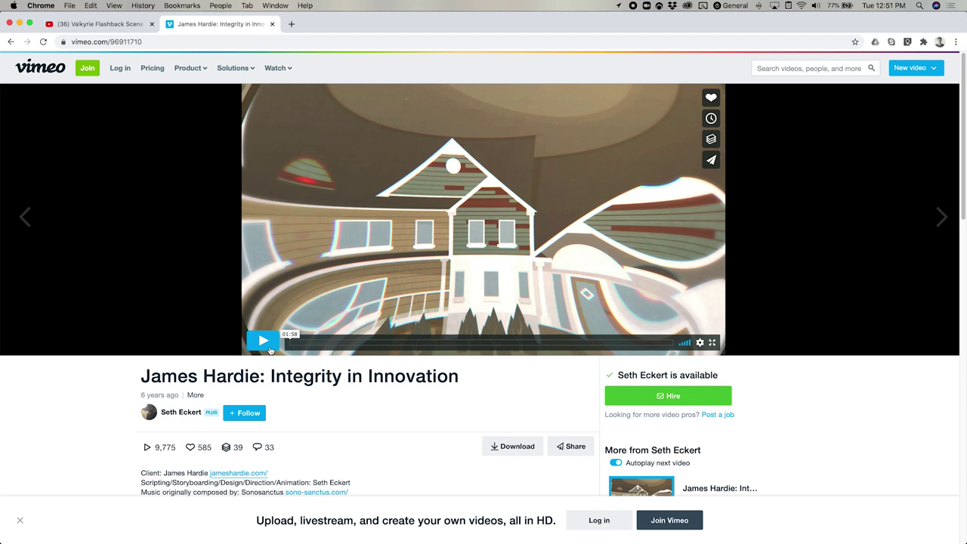
pyautogui.press('super+Tab')
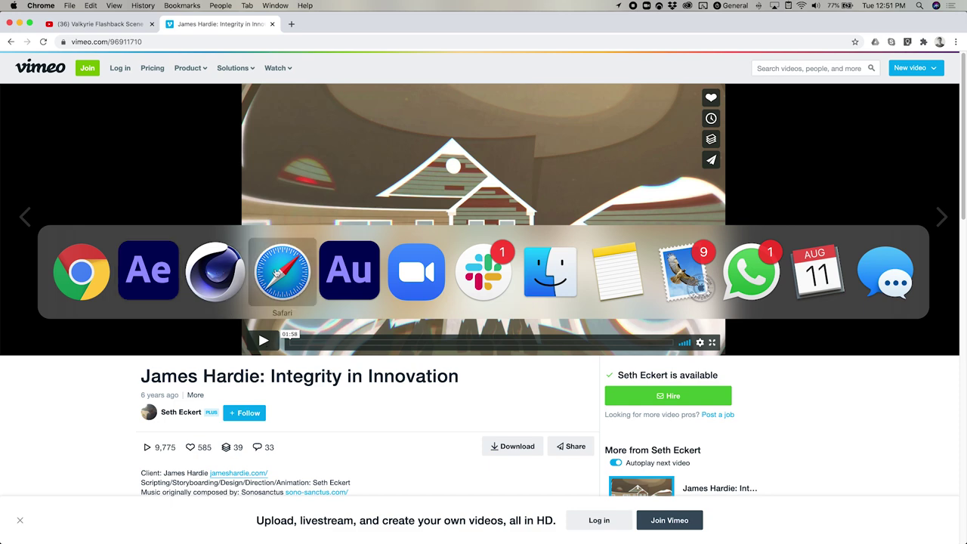
pyautogui.click(148, 272)
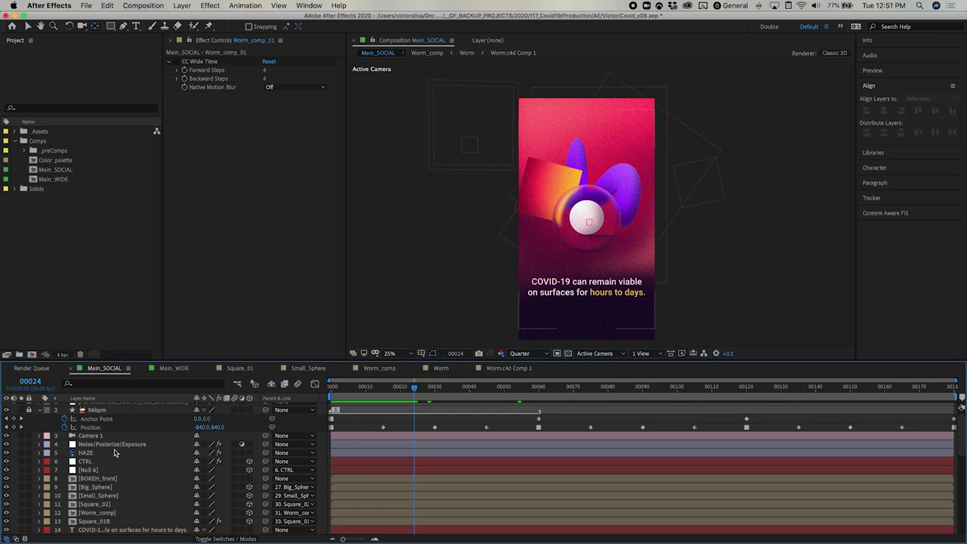
pyautogui.press('KP_4')
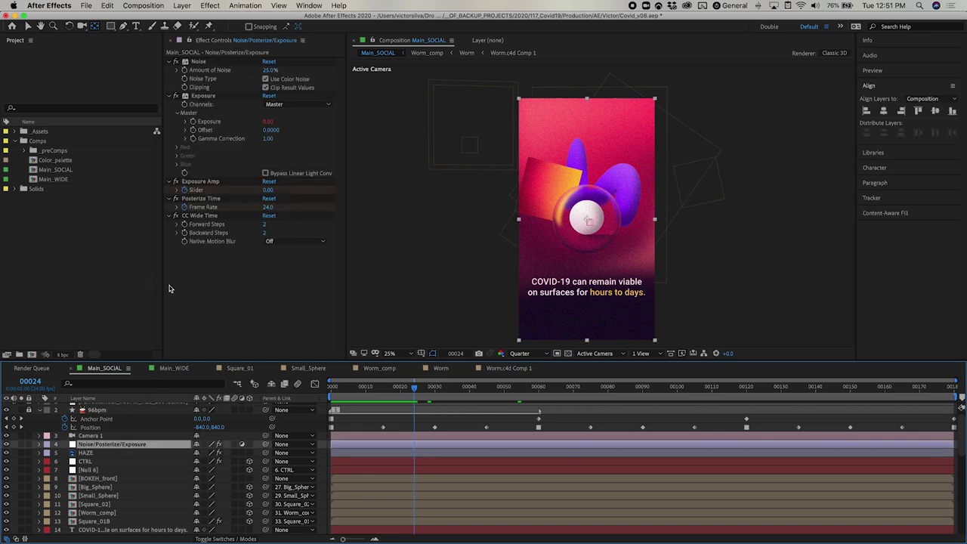
pyautogui.click(205, 98)
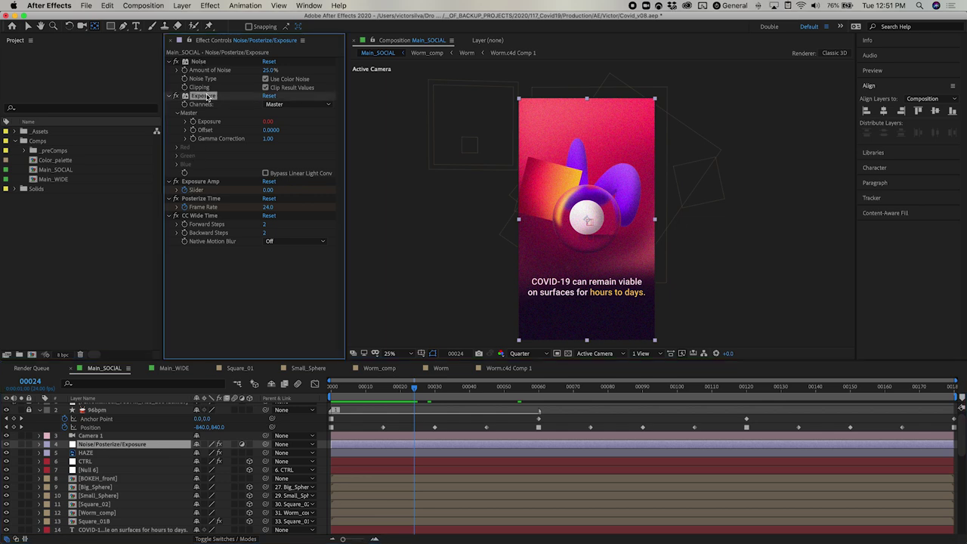
pyautogui.click(208, 199)
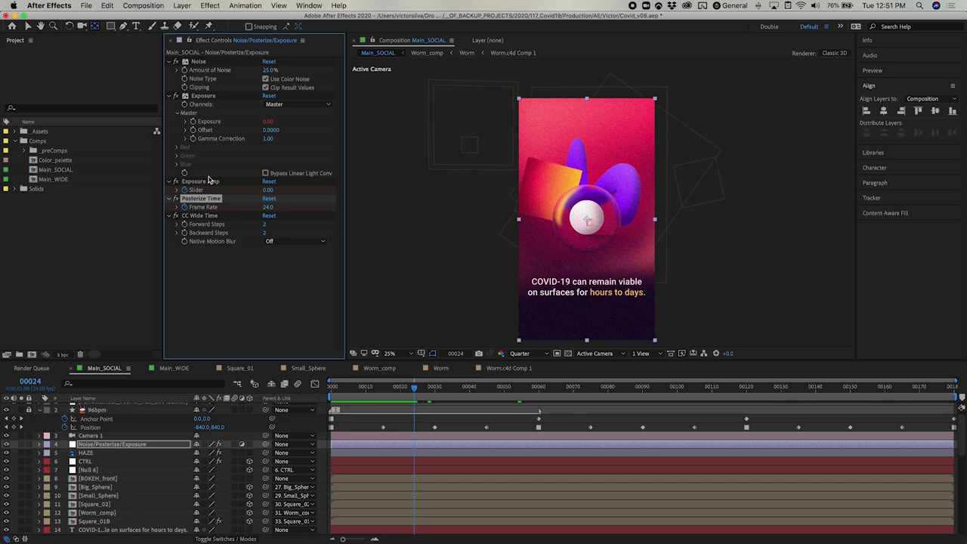
pyautogui.click(210, 181)
pyautogui.click(214, 182)
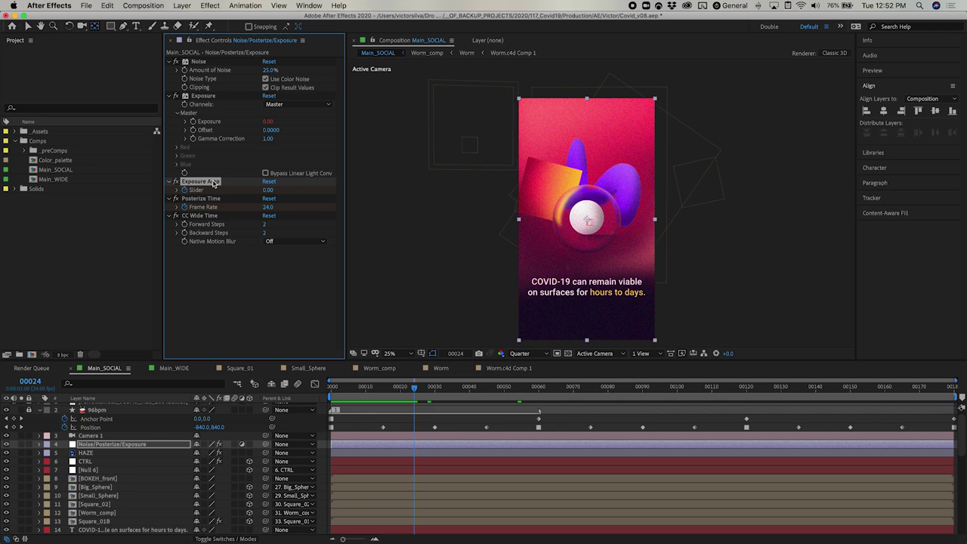
pyautogui.click(210, 197)
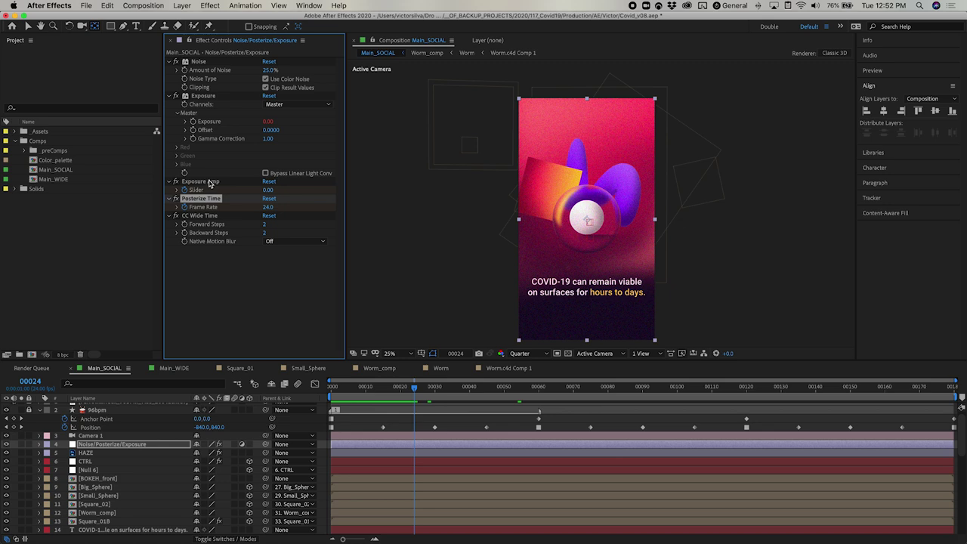
pyautogui.click(209, 184)
pyautogui.click(211, 199)
pyautogui.click(209, 184)
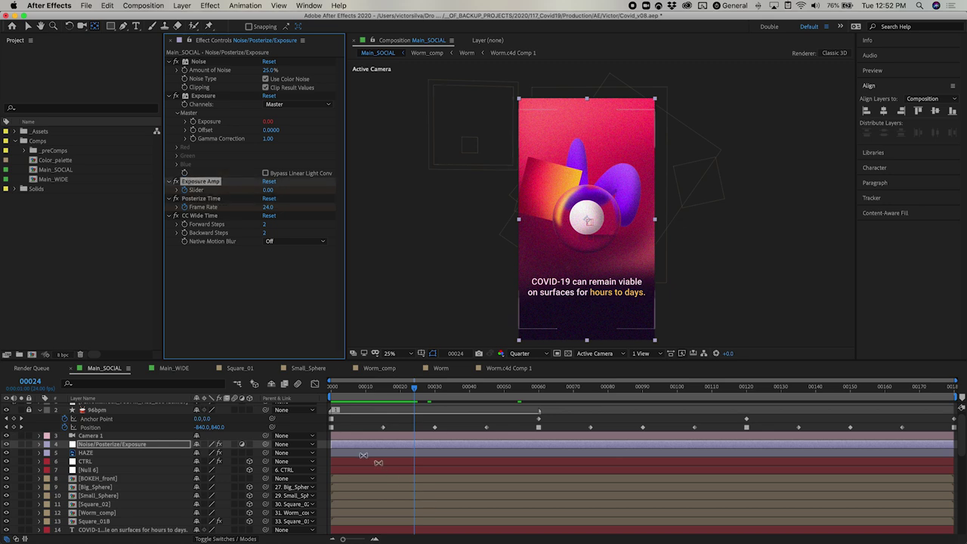
pyautogui.press('e')
pyautogui.press('e')
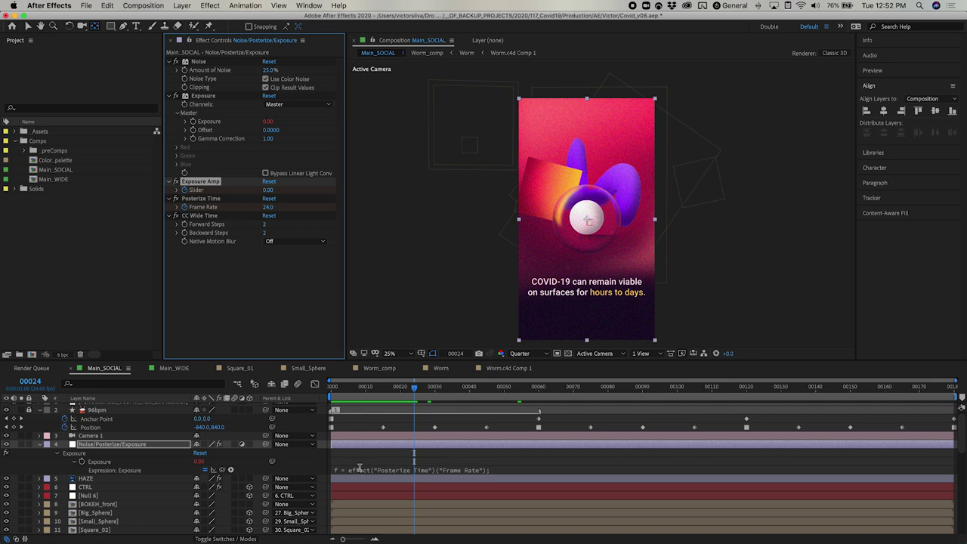
pyautogui.click(359, 469)
pyautogui.click(361, 464)
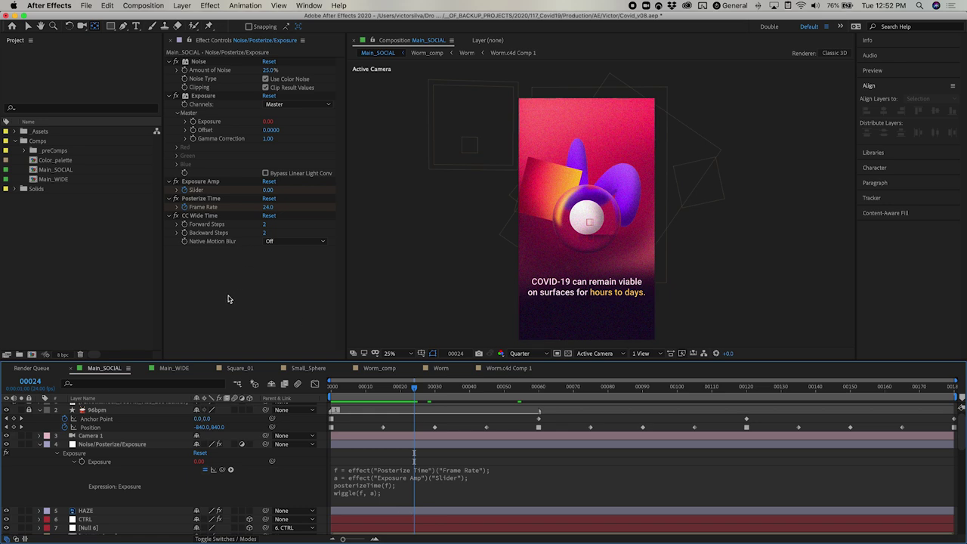
pyautogui.click(201, 218)
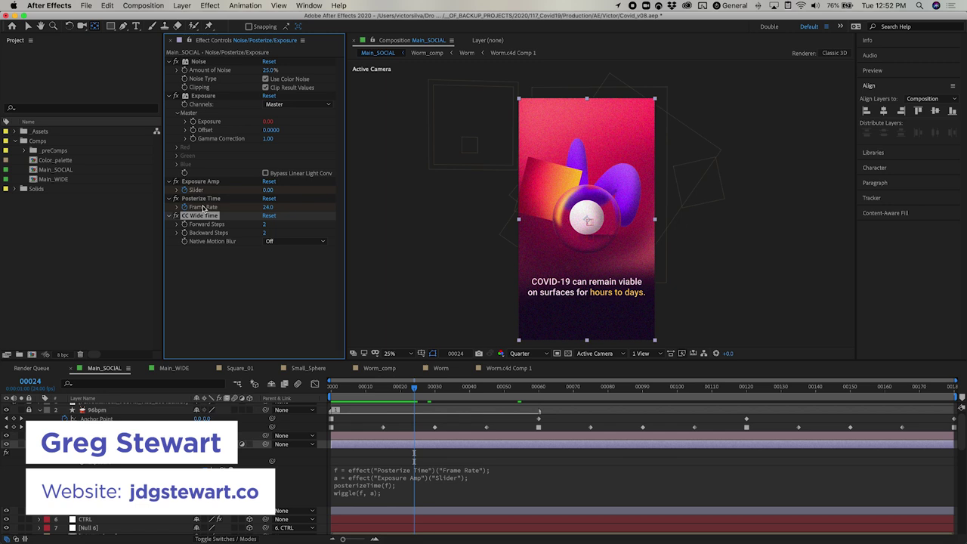
pyautogui.click(215, 264)
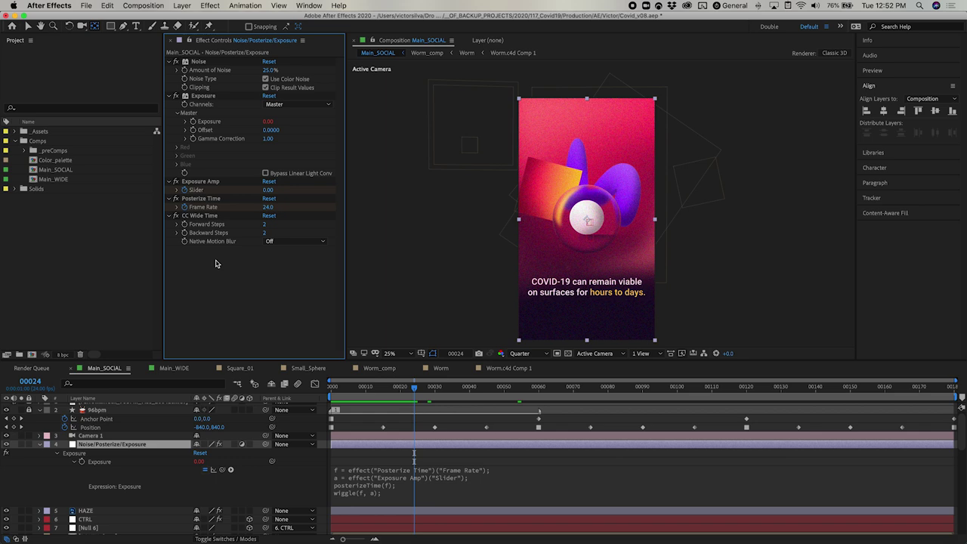
pyautogui.click(204, 217)
pyautogui.click(265, 226)
pyautogui.click(244, 218)
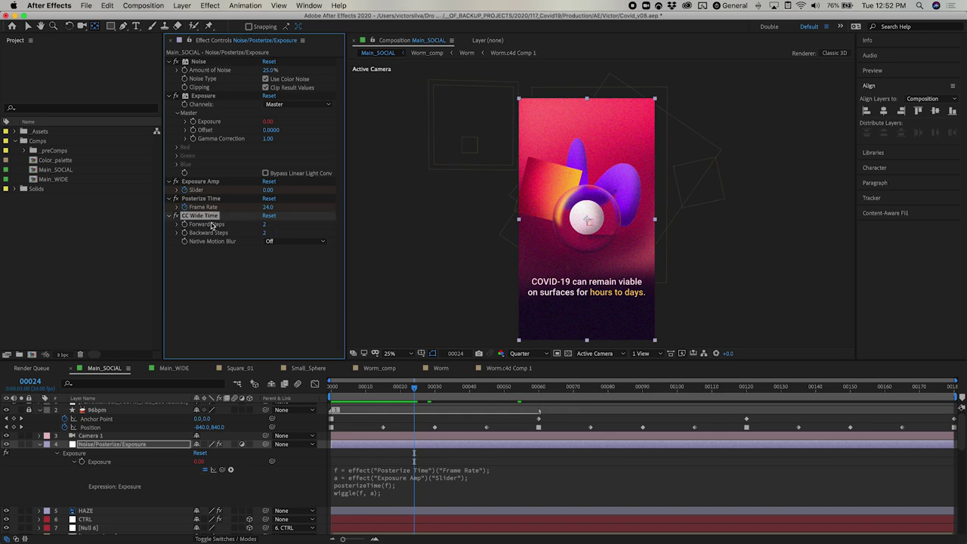
pyautogui.click(271, 227)
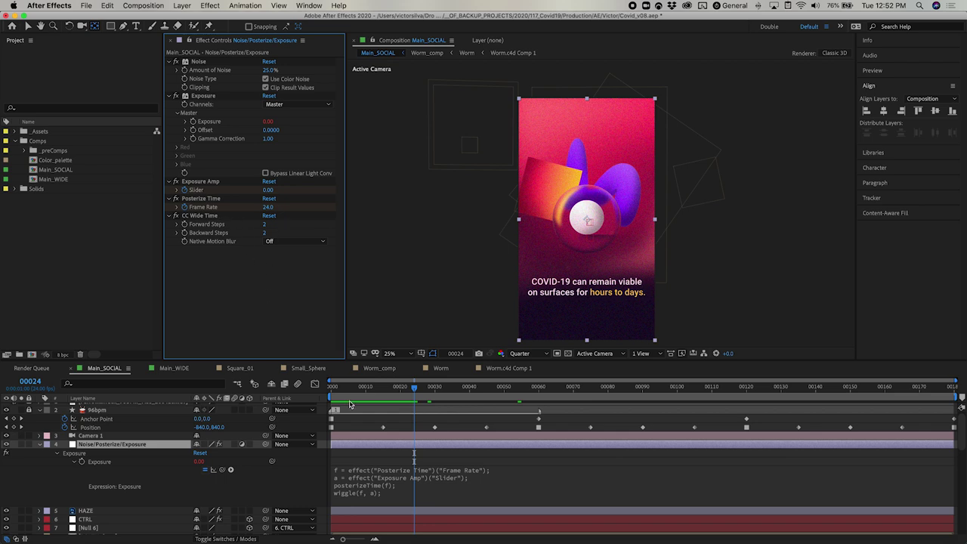
pyautogui.click(350, 390)
pyautogui.moveTo(350, 390); pyautogui.dragTo(419, 390)
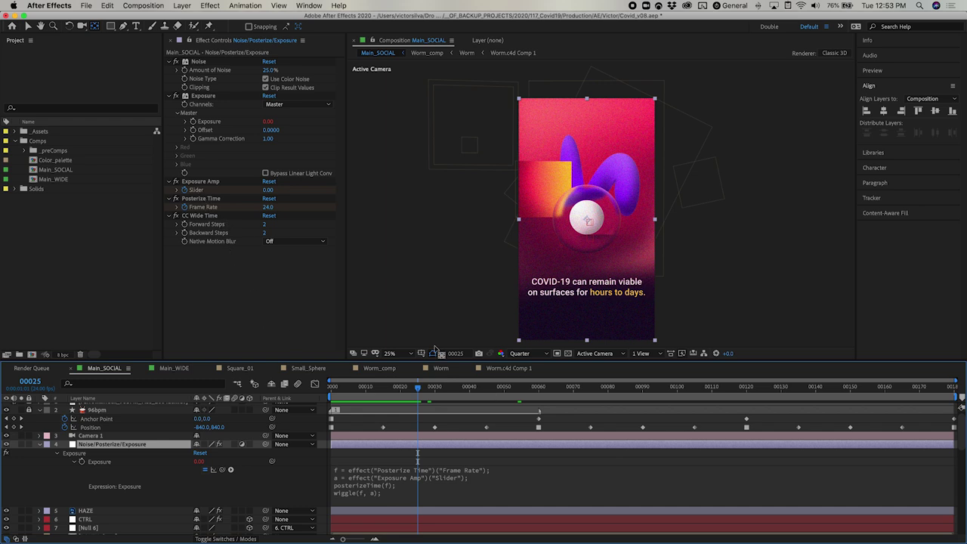
pyautogui.click(429, 389)
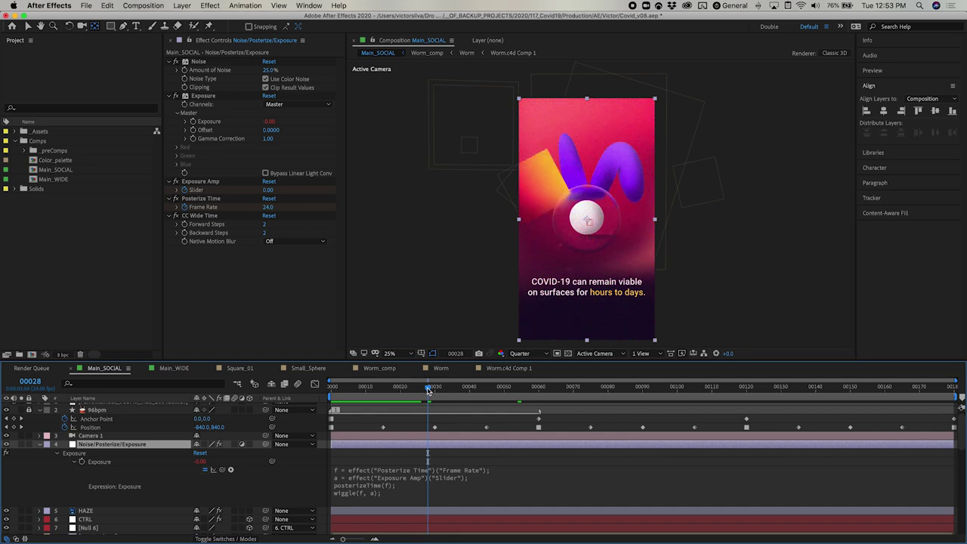
pyautogui.moveTo(429, 389); pyautogui.dragTo(445, 390)
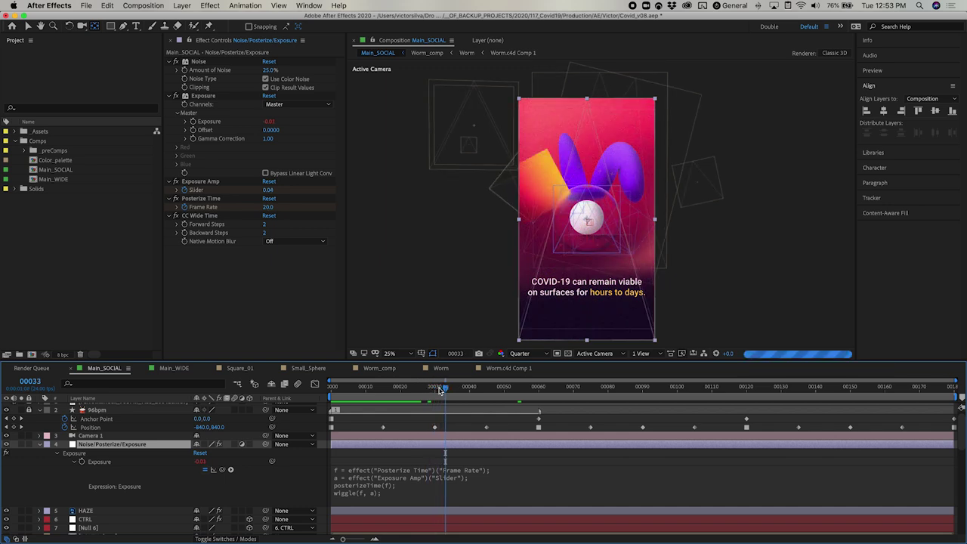
pyautogui.click(522, 393)
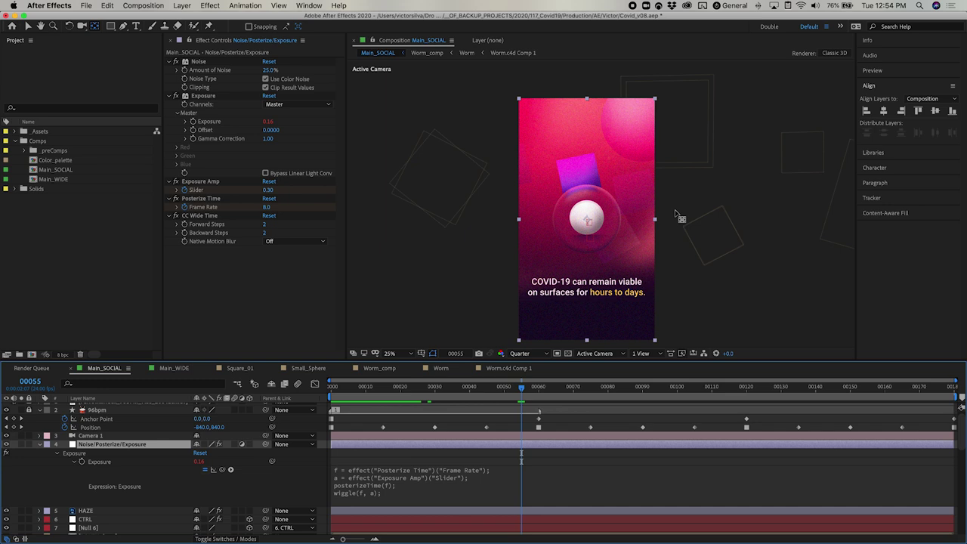
# Deselect and collapse the Noise/Posterize/Exposure layer's properties.
pyautogui.click(384, 429)
pyautogui.scroll(1, 101, 450)
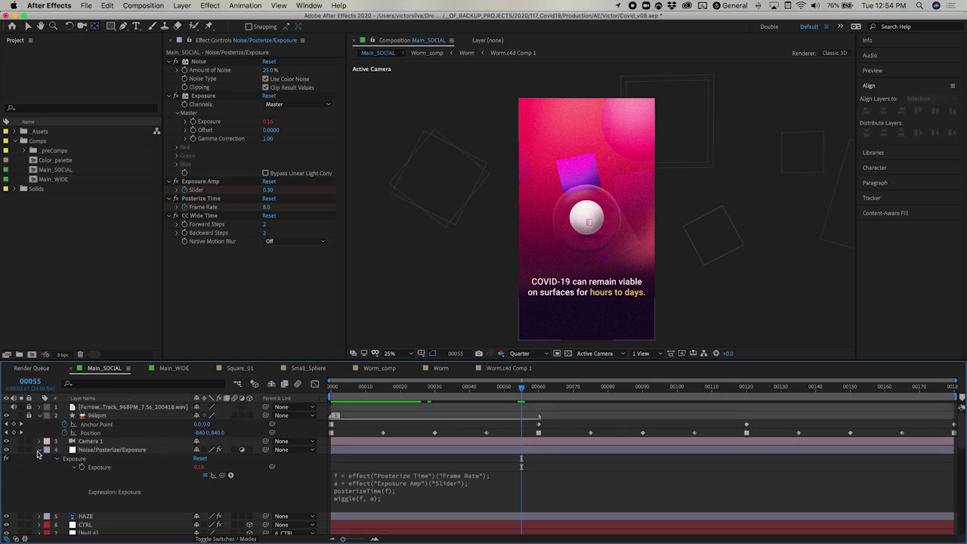
pyautogui.click(39, 451)
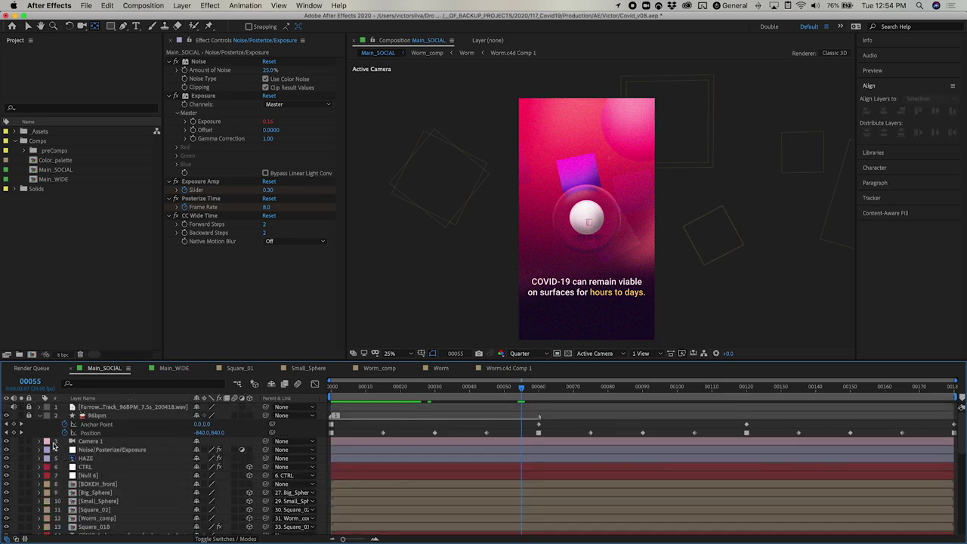
# Scrub to frame 72 and back to frame 3, then select CTRL to see its controls.
pyautogui.moveTo(541, 389); pyautogui.dragTo(581, 390)
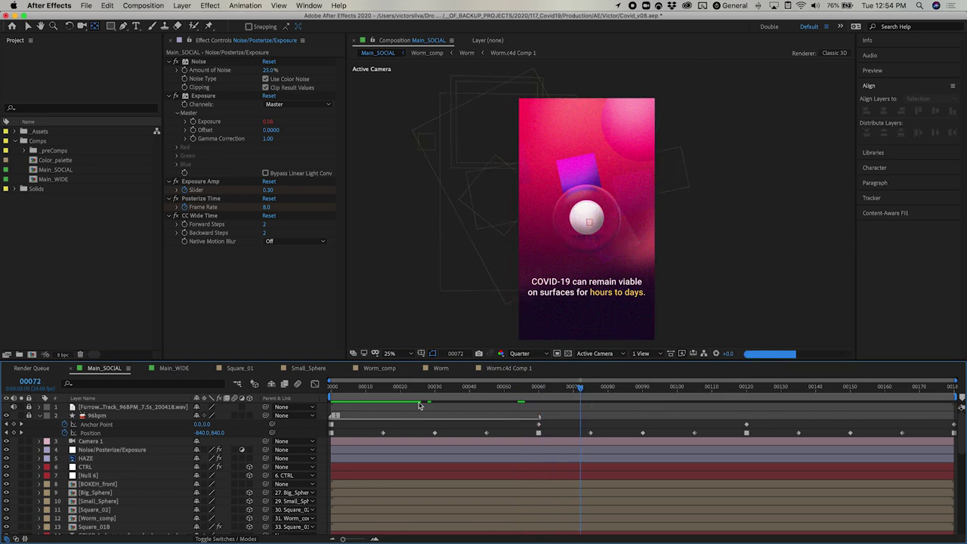
pyautogui.click(349, 389)
pyautogui.moveTo(348, 389); pyautogui.dragTo(331, 392)
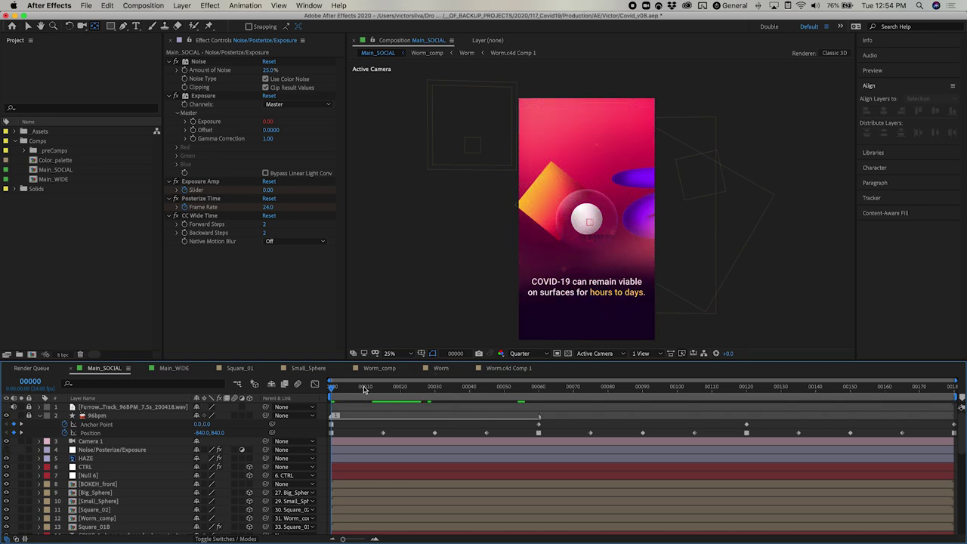
pyautogui.moveTo(337, 391); pyautogui.dragTo(347, 391)
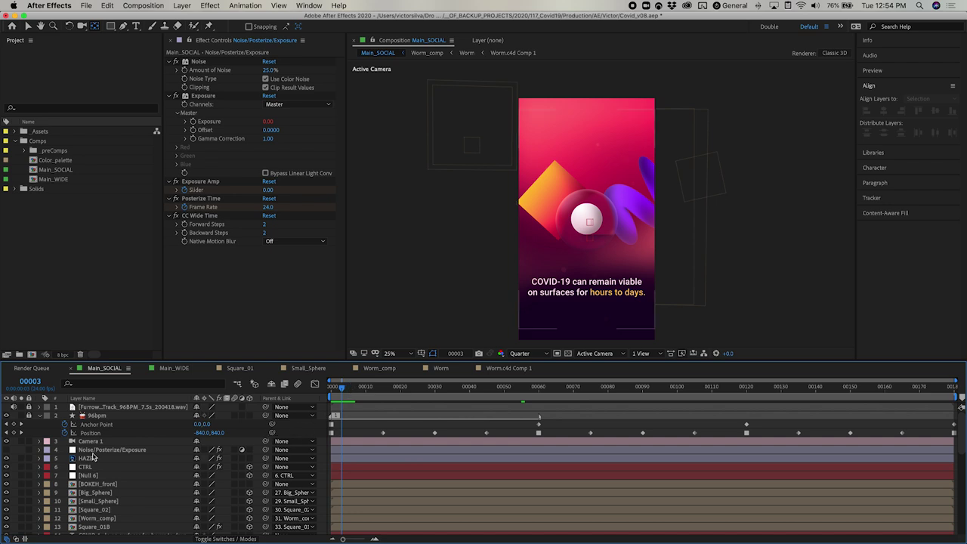
pyautogui.click(89, 468)
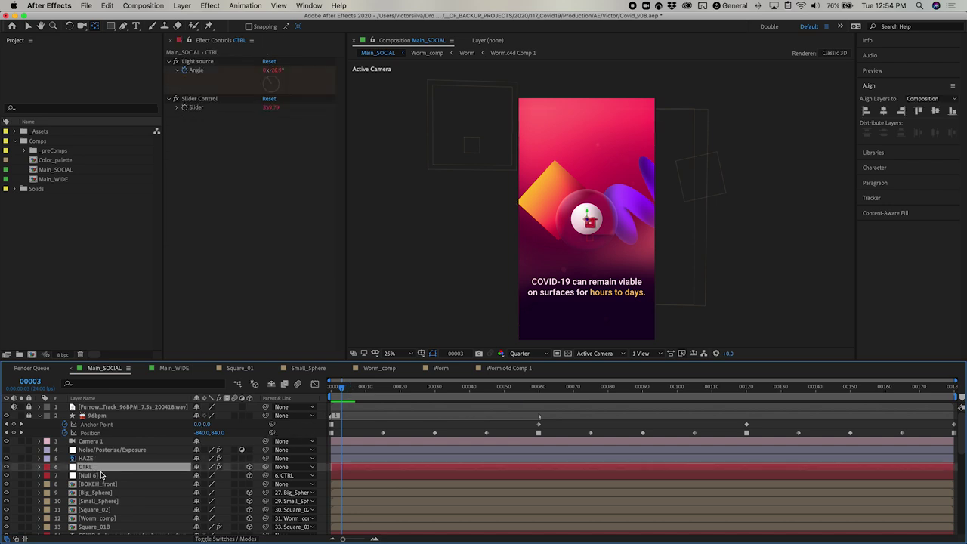
# Select Null 8, then scroll down and select the Lens layer to show its Bulge and CC Lens effects.
pyautogui.scroll(-2, 102, 475)
pyautogui.click(96, 511)
pyautogui.scroll(-2, 98, 508)
pyautogui.scroll(-2, 99, 509)
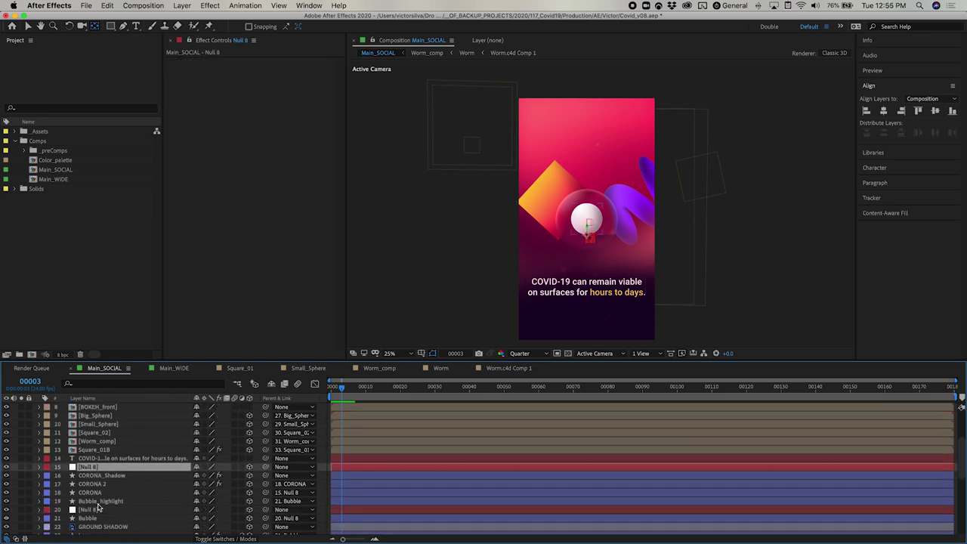
pyautogui.scroll(-2, 100, 508)
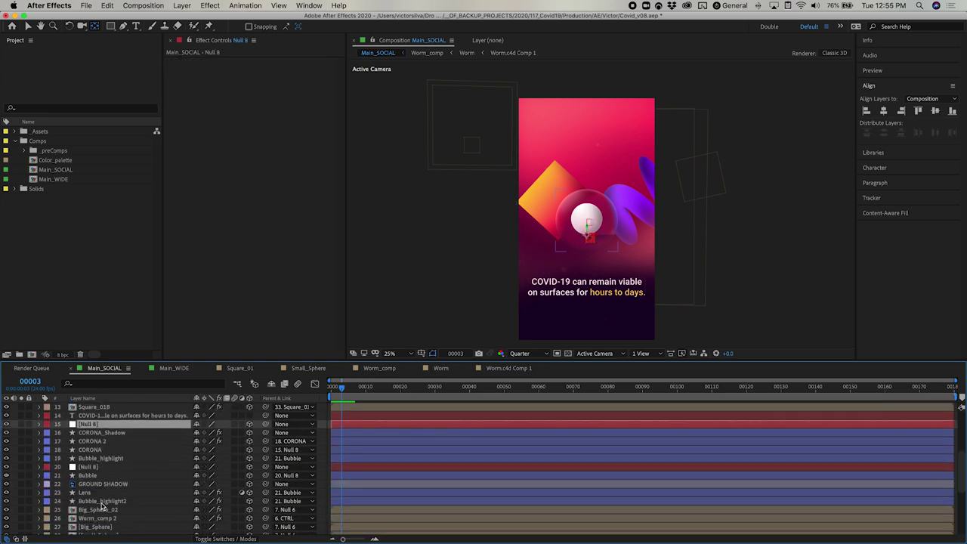
pyautogui.scroll(-3, 113, 468)
pyautogui.click(110, 460)
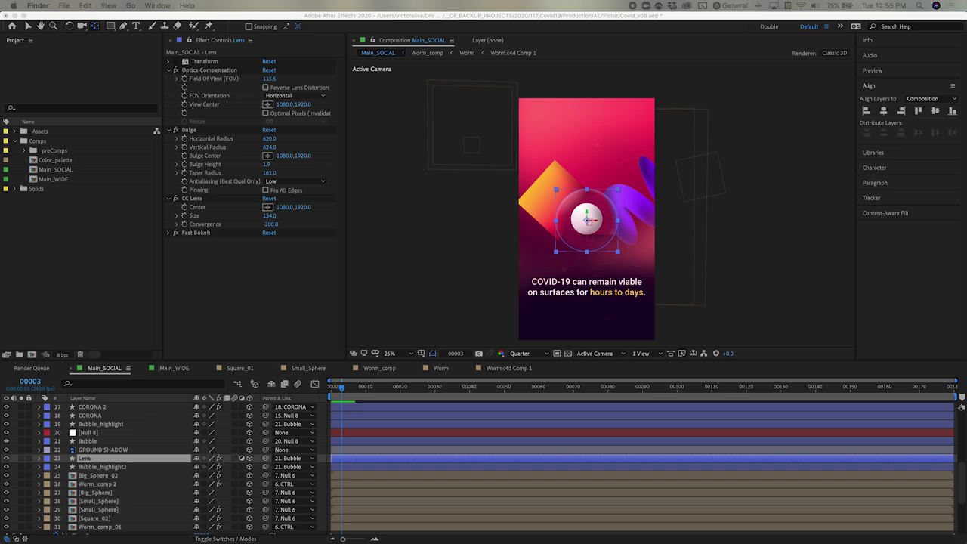
# Preview the rendered Covid_surfaces_v02 movie in Quick Look.
pyautogui.press('space')
pyautogui.press('space')
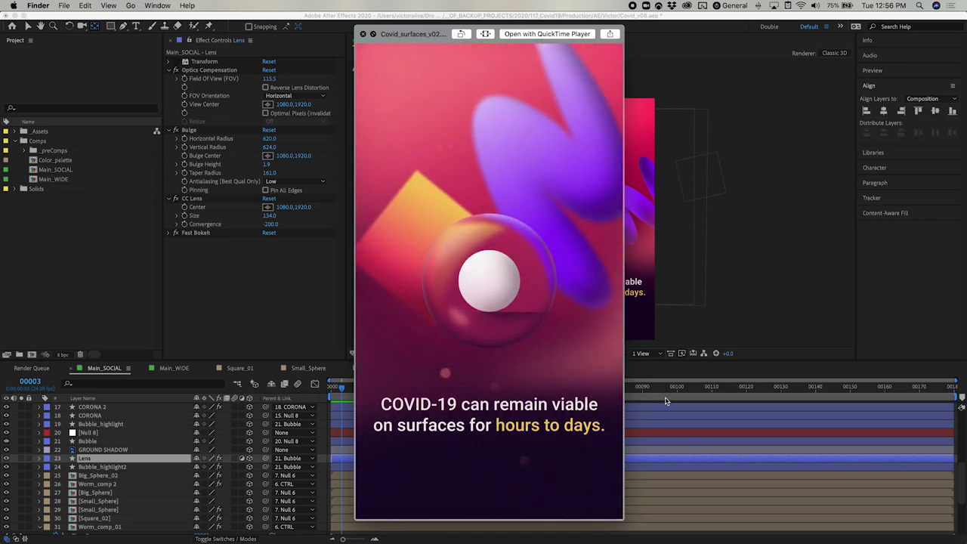
# Close the Quick Look preview of the Covid_surfaces_v02 movie.
pyautogui.press('space')
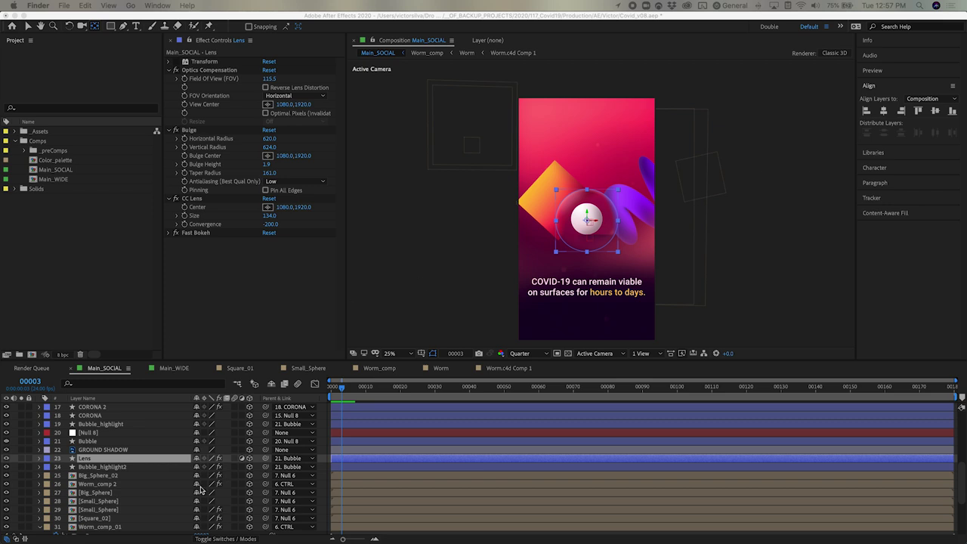
# Select CTRL, inspect its Slider Control, and reveal the layer's expressions.
pyautogui.scroll(5, 155, 459)
pyautogui.click(86, 468)
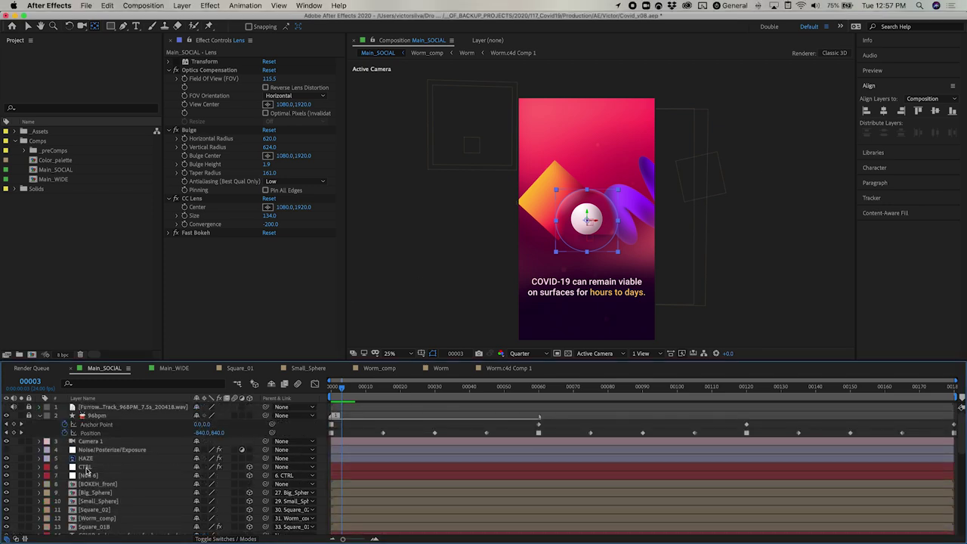
pyautogui.click(86, 469)
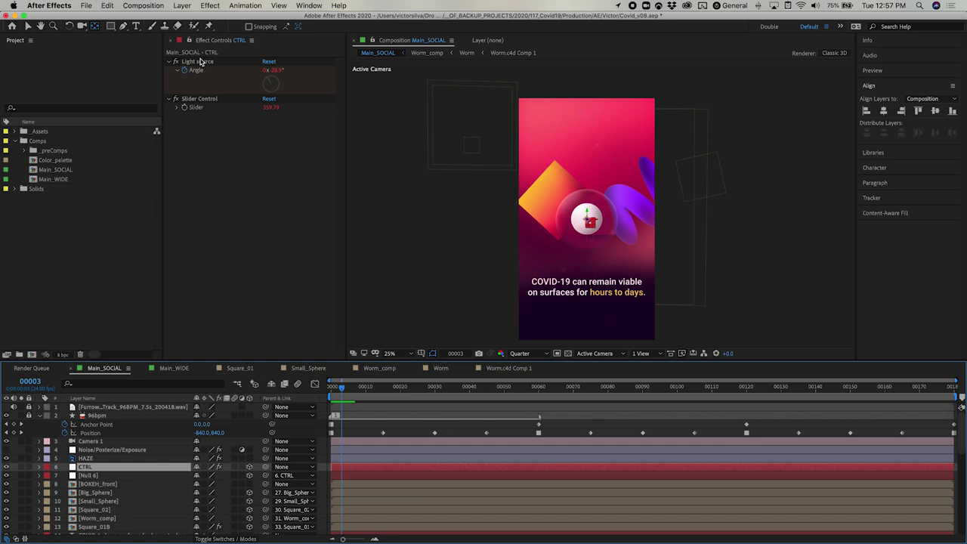
pyautogui.click(213, 101)
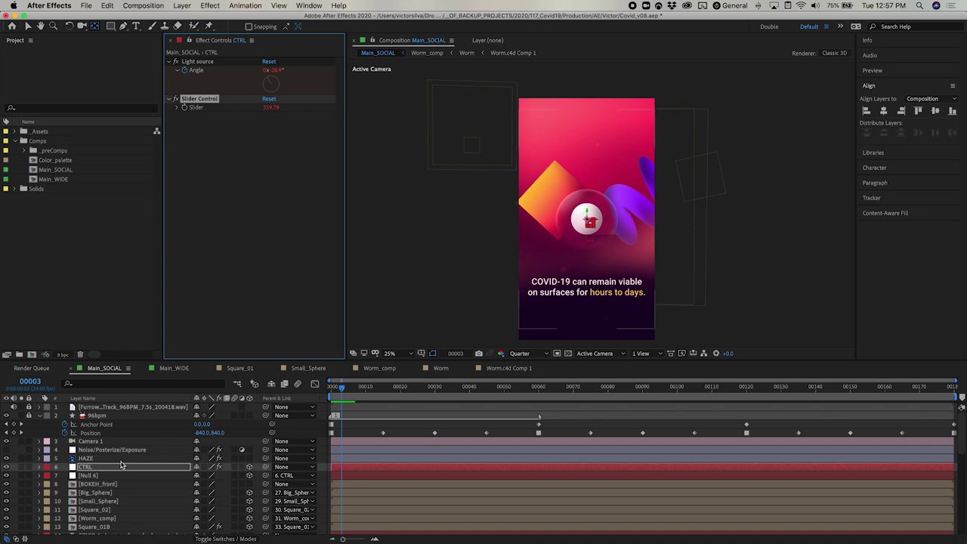
pyautogui.click(122, 467)
pyautogui.press('e')
pyautogui.press('e')
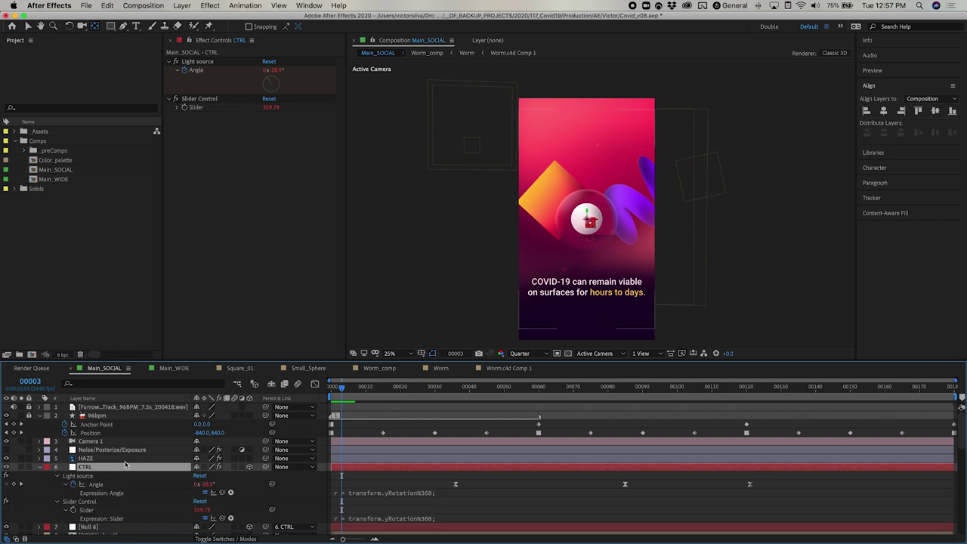
pyautogui.scroll(-1, 132, 467)
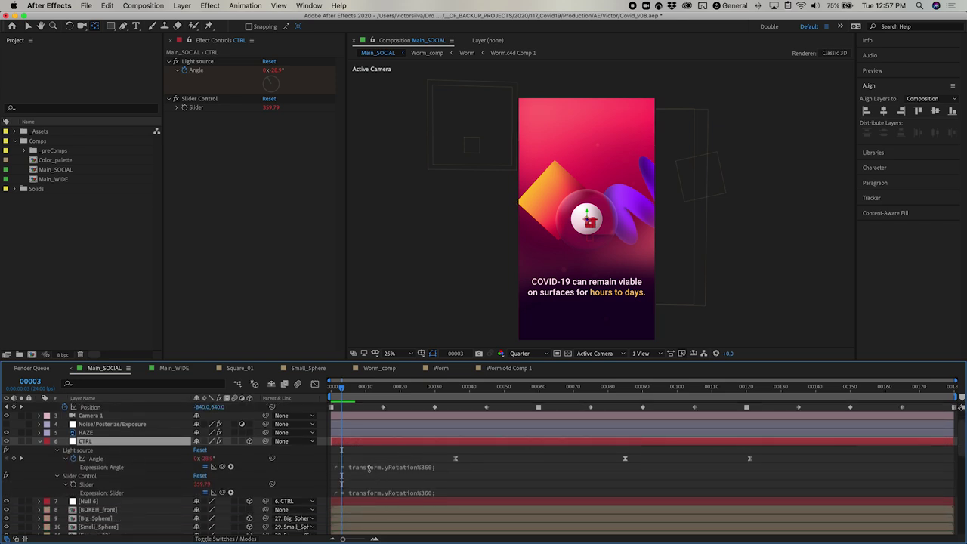
# Select the three Angle keyframes and read through the Angle expression code.
pyautogui.click(365, 455)
pyautogui.moveTo(347, 452); pyautogui.dragTo(890, 463)
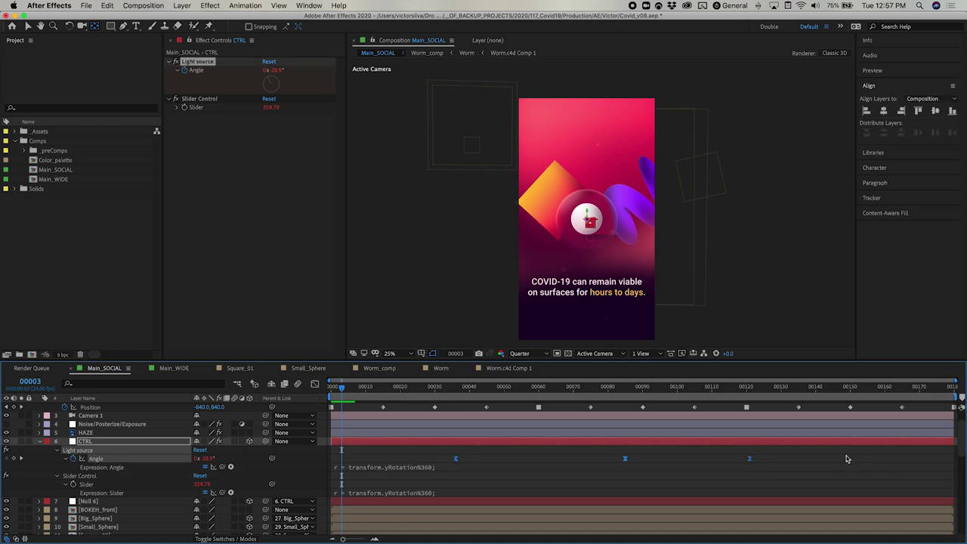
pyautogui.moveTo(769, 453); pyautogui.dragTo(376, 460)
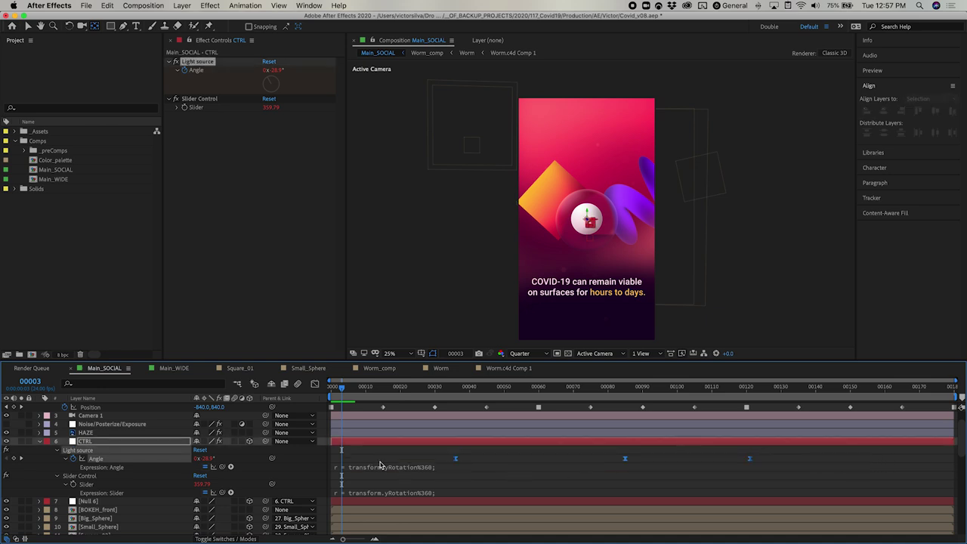
pyautogui.click(367, 462)
pyautogui.moveTo(414, 452); pyautogui.dragTo(821, 464)
pyautogui.moveTo(765, 455); pyautogui.dragTo(378, 455)
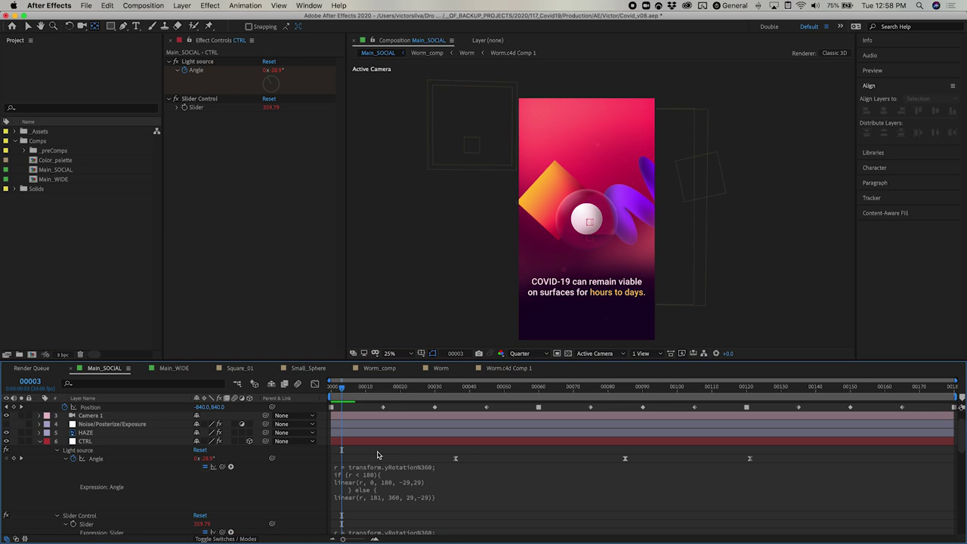
pyautogui.scroll(-2, 387, 465)
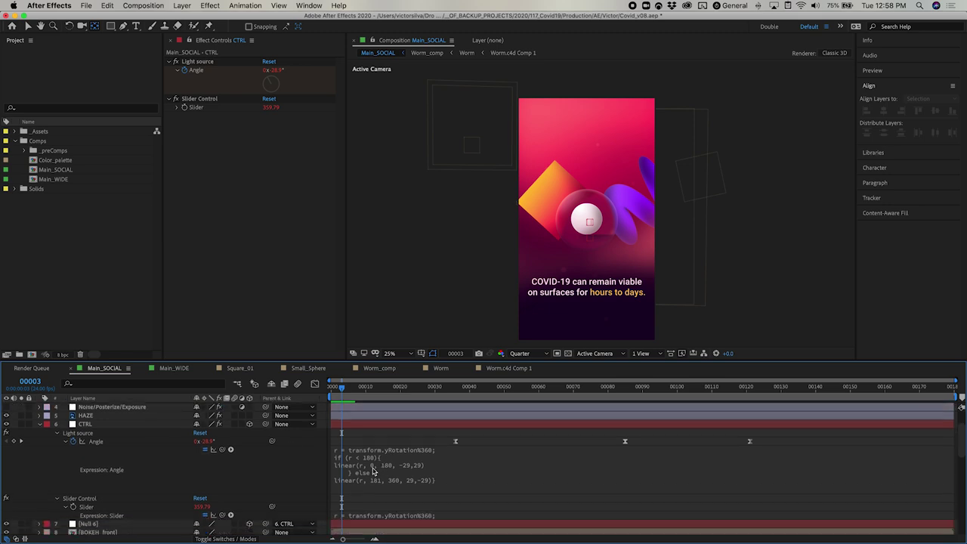
pyautogui.click(375, 473)
pyautogui.click(363, 435)
# Reveal CTRL's Y Rotation alongside Angle and reopen the Angle expression, leaving it unchanged.
pyautogui.click(88, 426)
pyautogui.hotkey('shift', 'r')
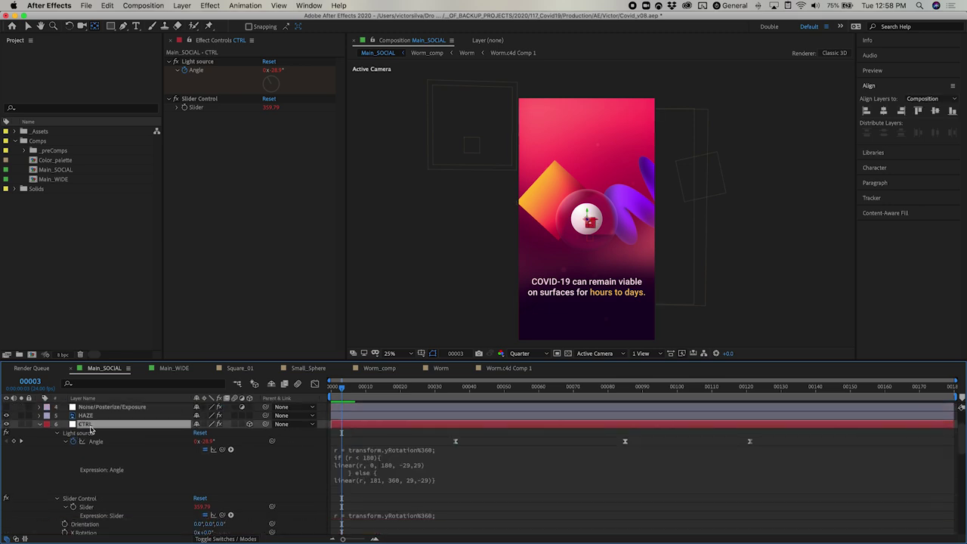
pyautogui.scroll(-2, 171, 467)
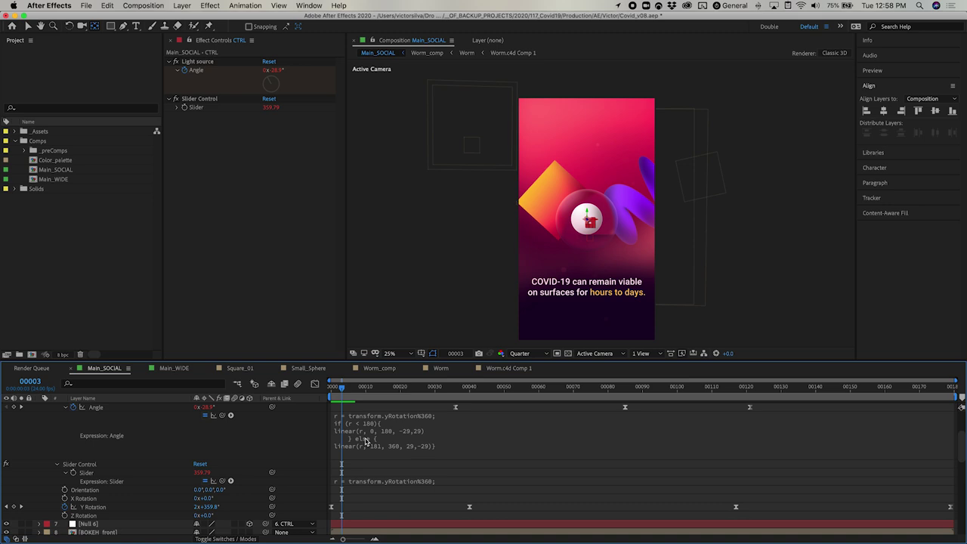
pyautogui.scroll(1, 350, 455)
pyautogui.moveTo(410, 417); pyautogui.dragTo(429, 437)
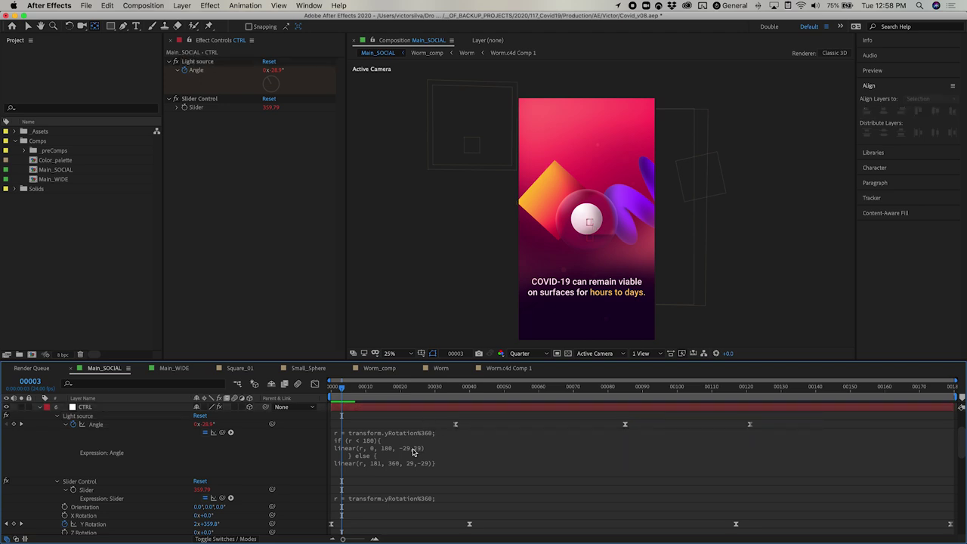
pyautogui.click(351, 464)
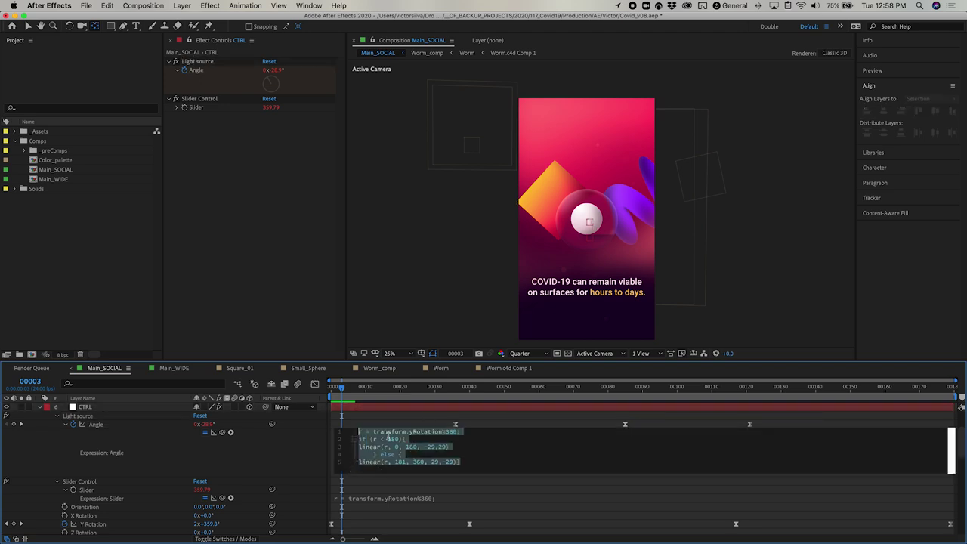
pyautogui.press('Escape')
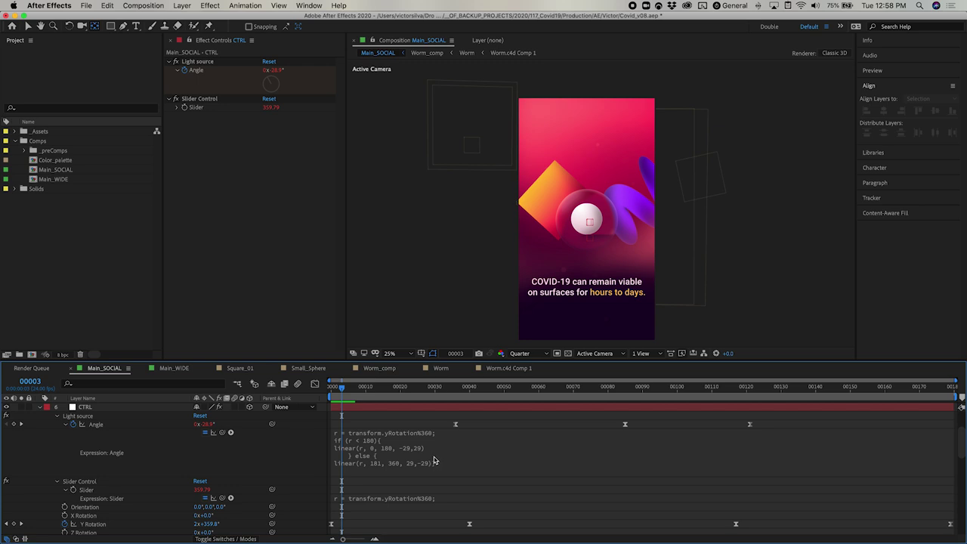
# Select CTRL's Y Rotation and Light source Angle keyframes, then place the caret in the Angle expression.
pyautogui.scroll(-2, 416, 468)
pyautogui.scroll(1, 416, 468)
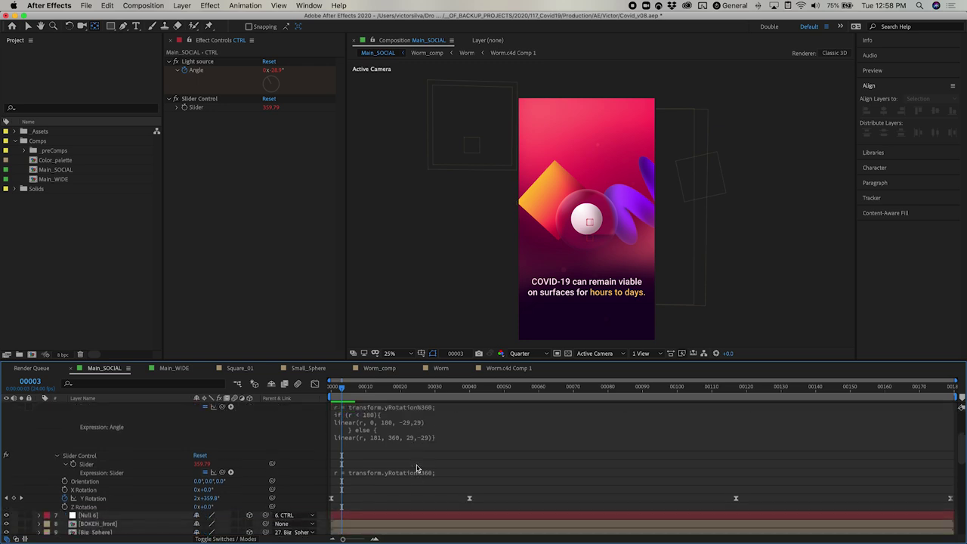
pyautogui.scroll(3, 401, 436)
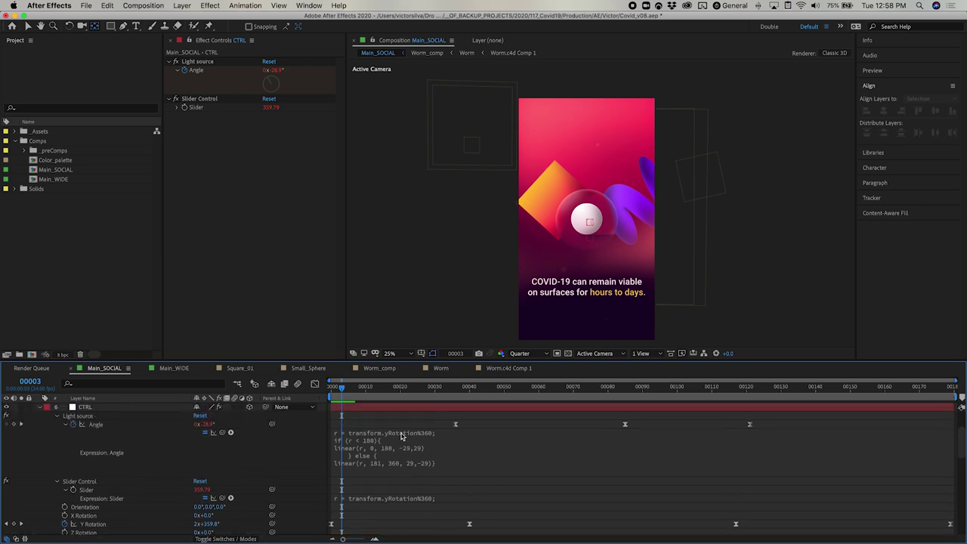
pyautogui.click(85, 425)
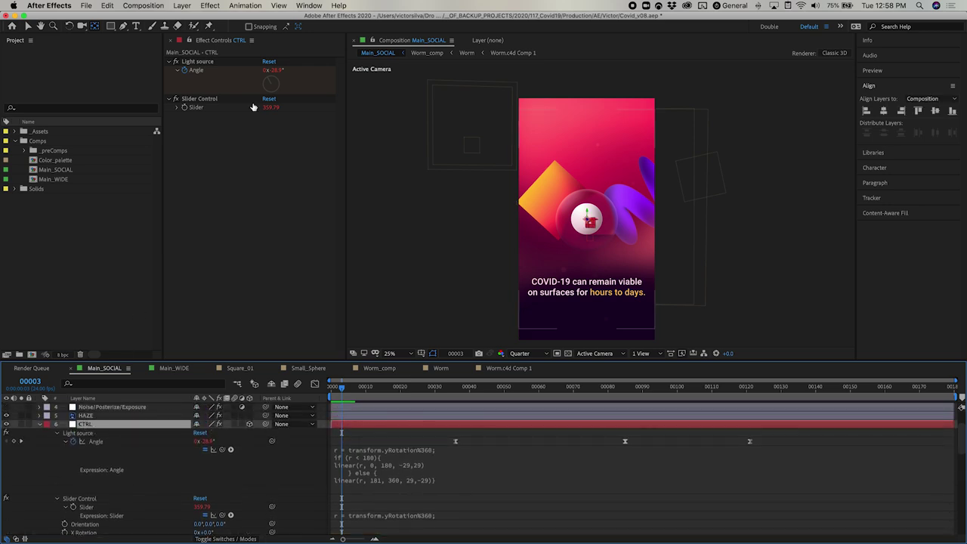
pyautogui.scroll(-3, 301, 443)
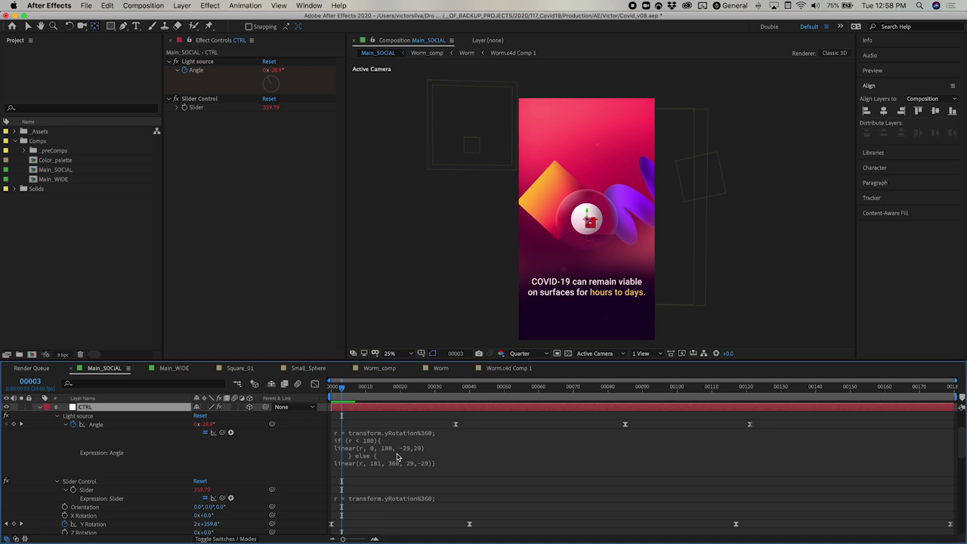
pyautogui.click(94, 518)
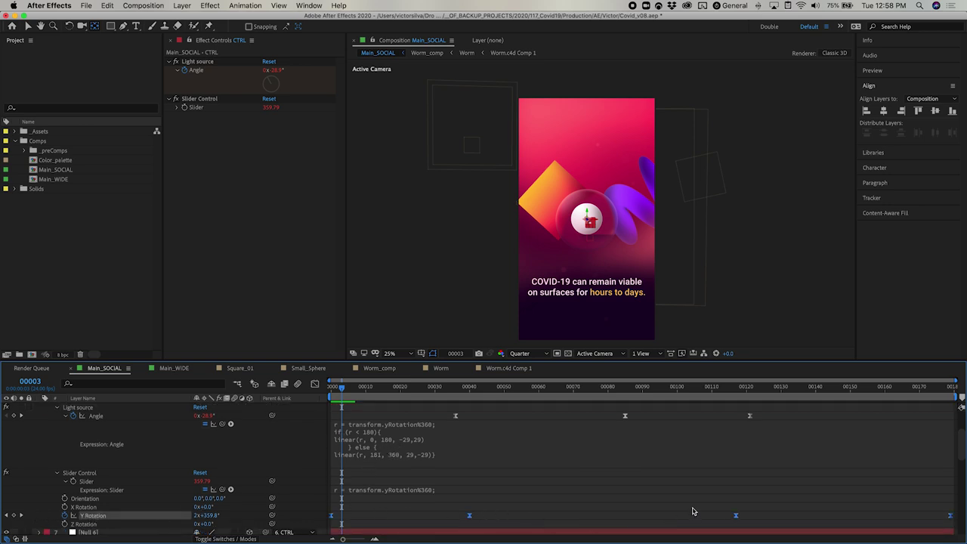
pyautogui.scroll(2, 392, 444)
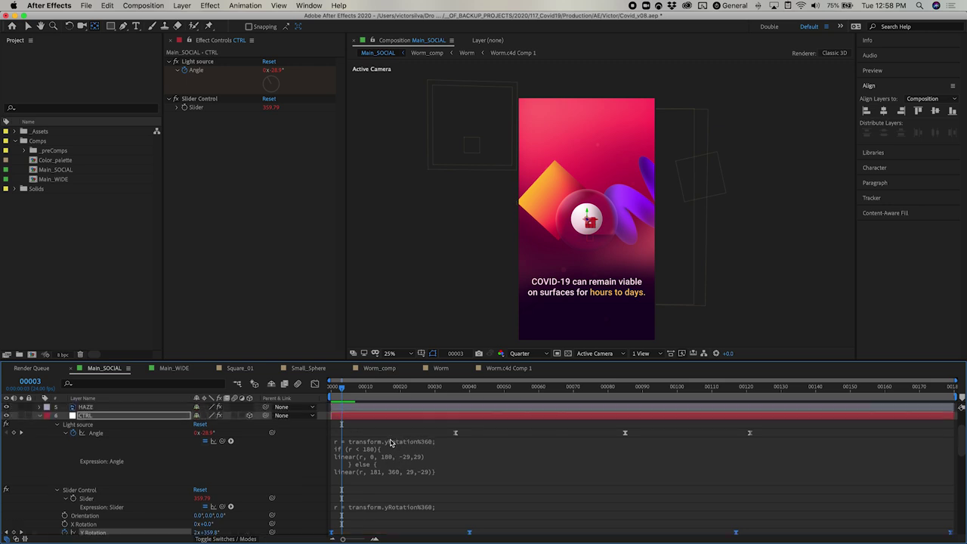
pyautogui.click(121, 428)
pyautogui.click(121, 433)
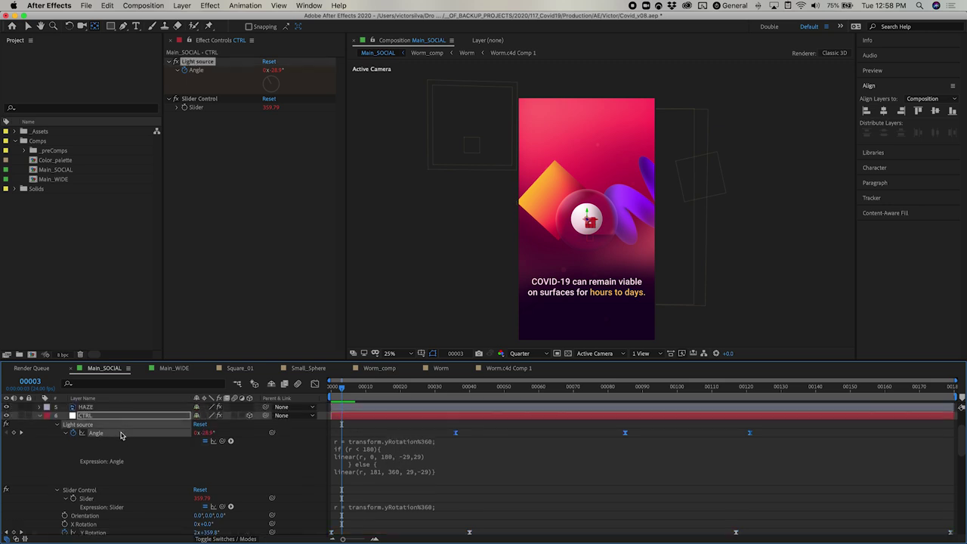
pyautogui.click(404, 460)
pyautogui.click(447, 455)
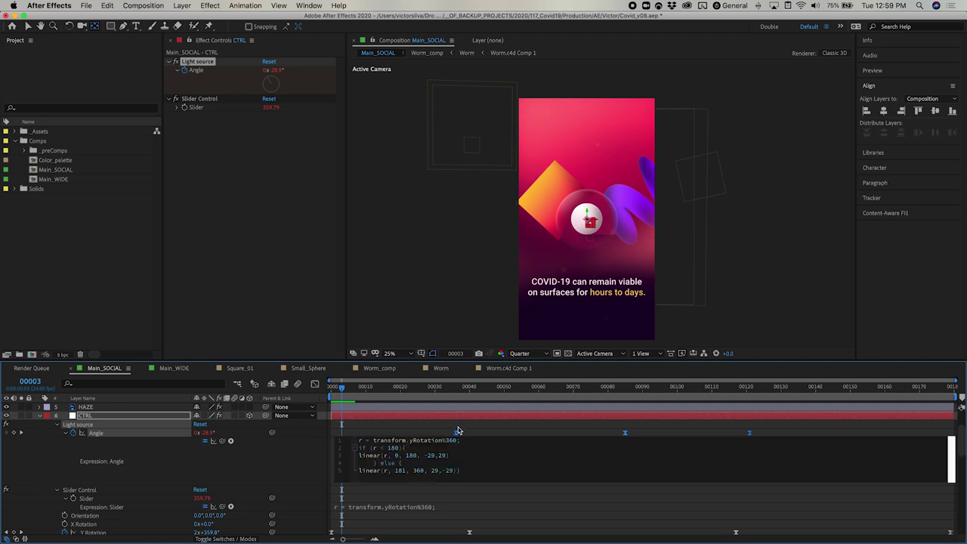
# Commit the Angle expression and switch to the Square_01 composition.
pyautogui.click(457, 431)
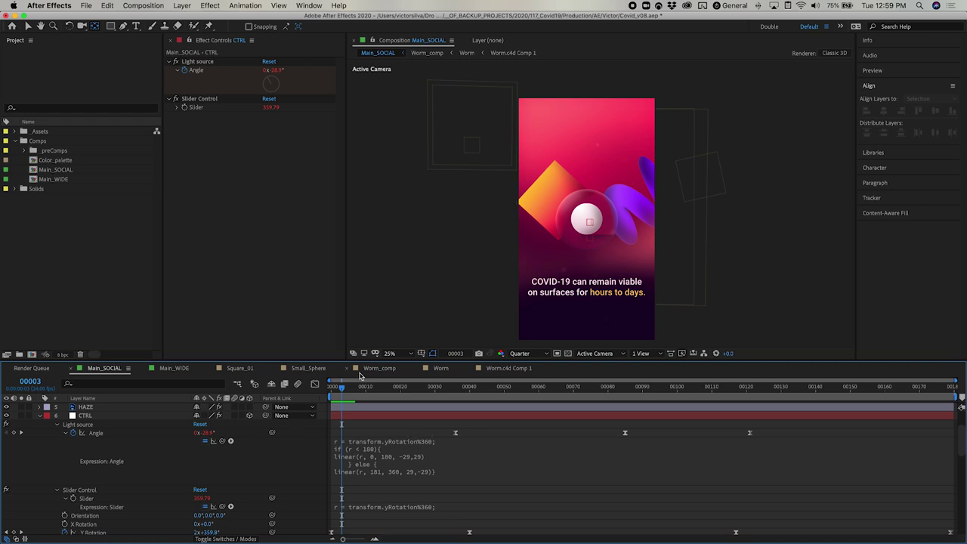
pyautogui.click(264, 370)
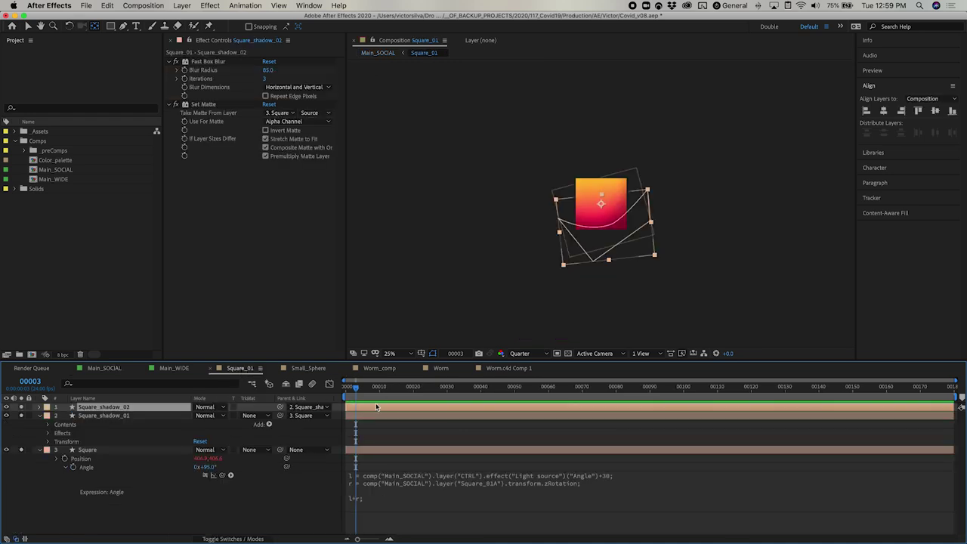
# Scrub the Square layer's Angle in Square_01 to 261°, then go back to Main_SOCIAL.
pyautogui.moveTo(205, 467); pyautogui.dragTo(276, 467)
pyautogui.moveTo(319, 467); pyautogui.dragTo(344, 459)
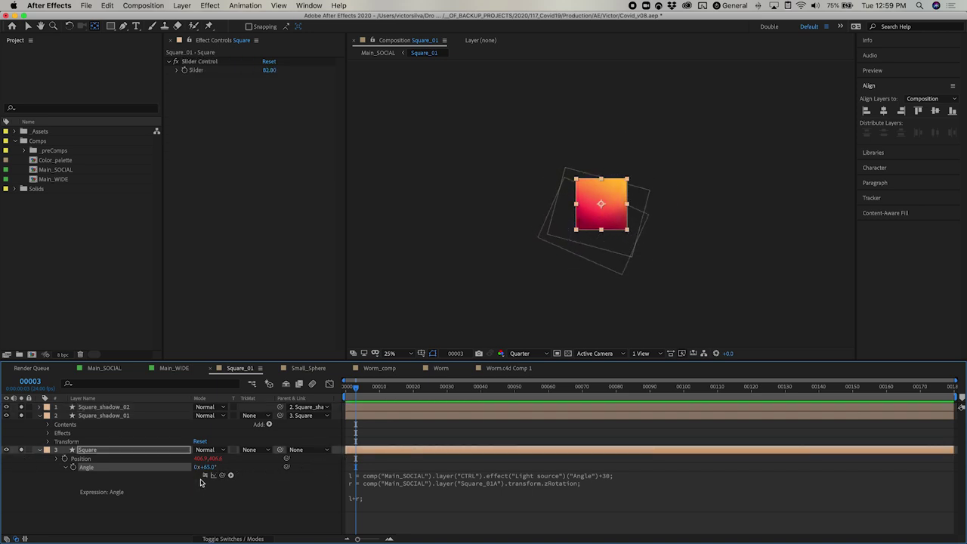
pyautogui.moveTo(206, 467); pyautogui.dragTo(295, 462)
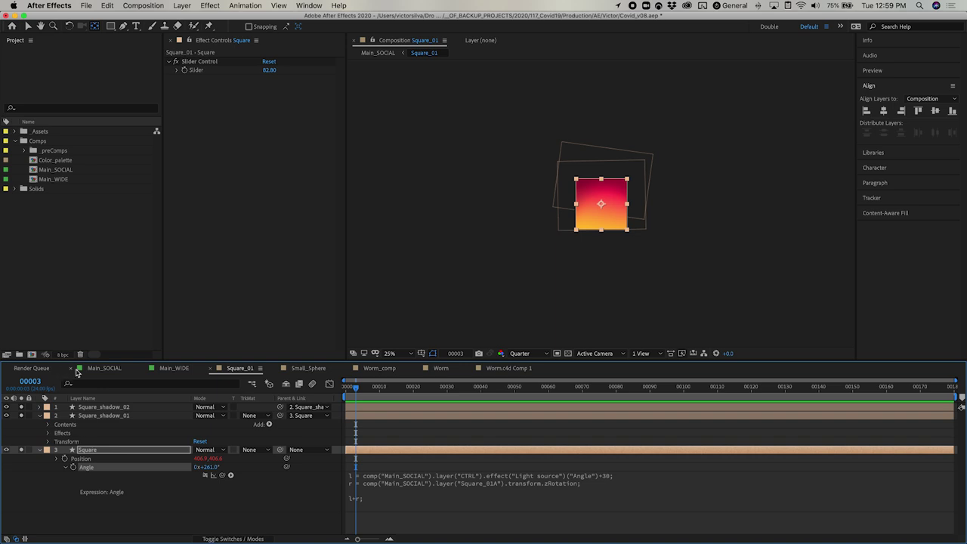
pyautogui.click(95, 369)
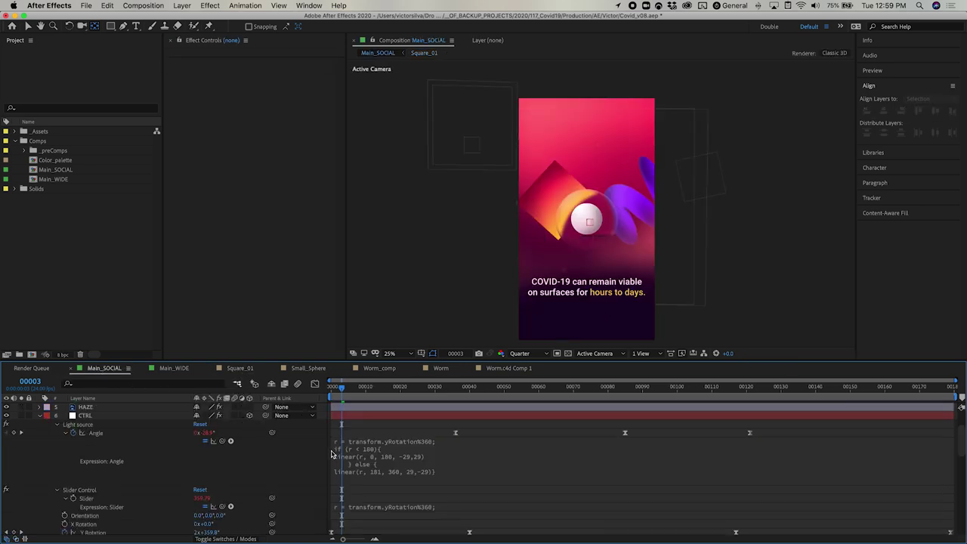
# Review CTRL's Angle expression, checking the linear values 0, 180, -29 and 29.
pyautogui.scroll(-1, 354, 469)
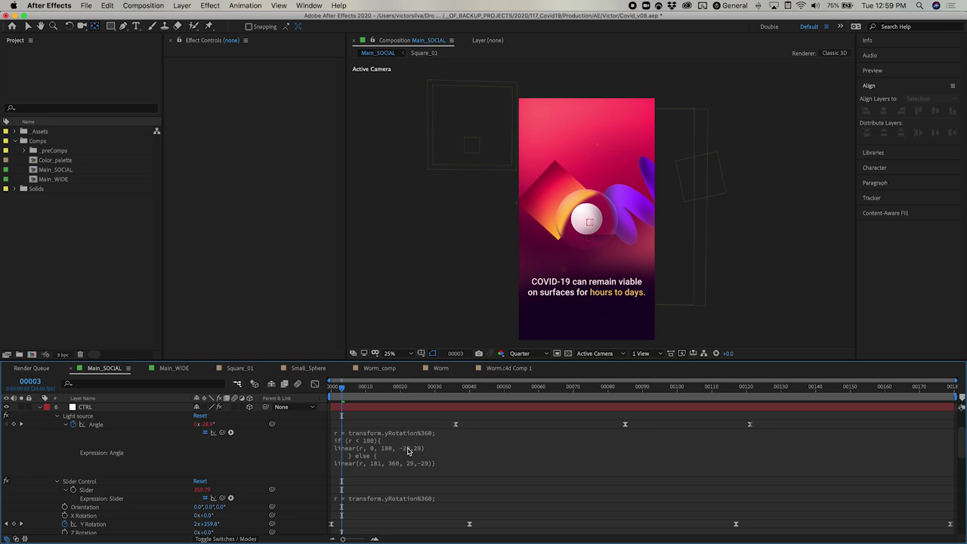
pyautogui.click(365, 455)
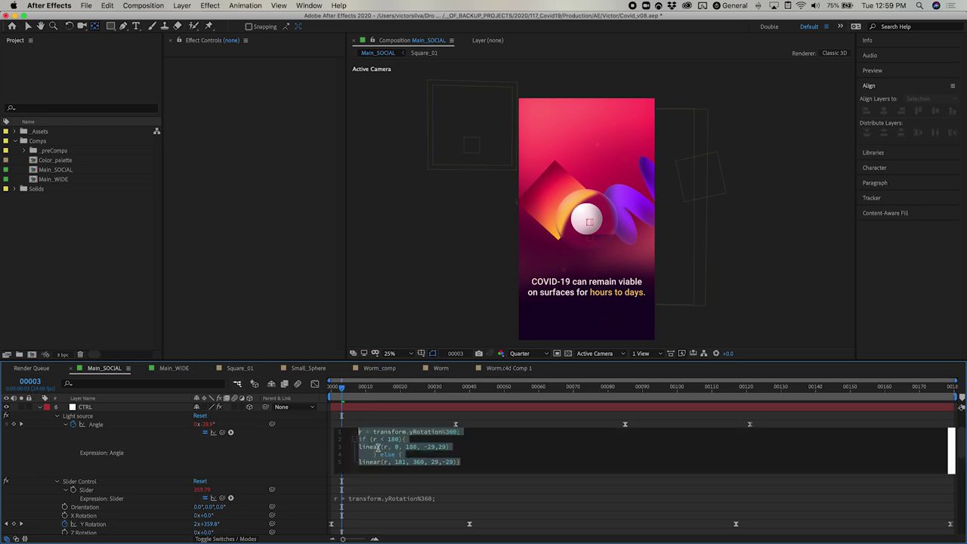
pyautogui.click(386, 447)
pyautogui.moveTo(459, 432); pyautogui.dragTo(366, 432)
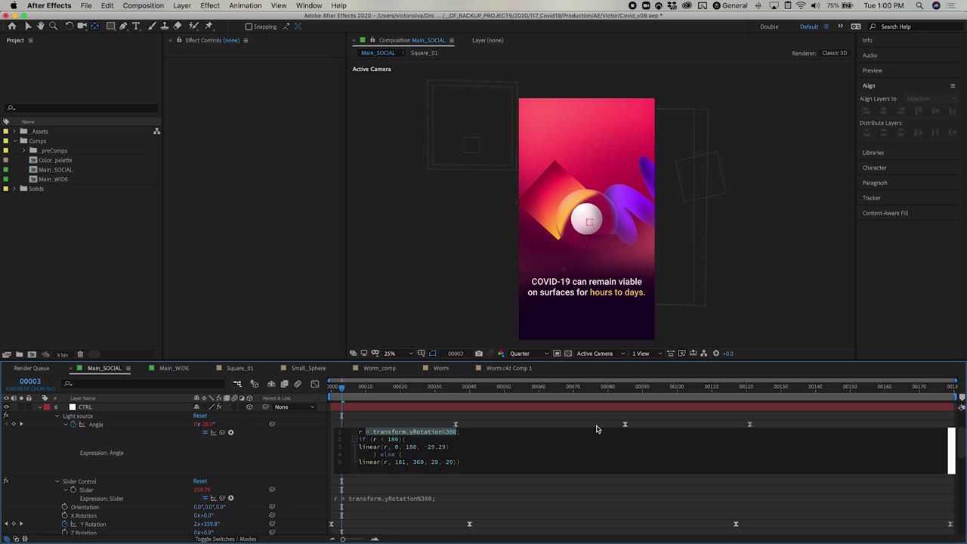
pyautogui.click(446, 447)
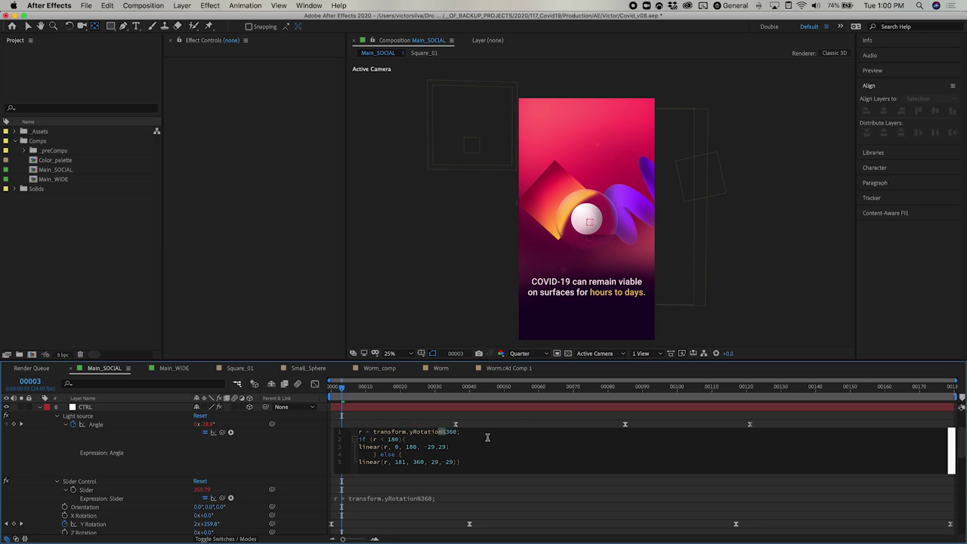
pyautogui.press('Up')
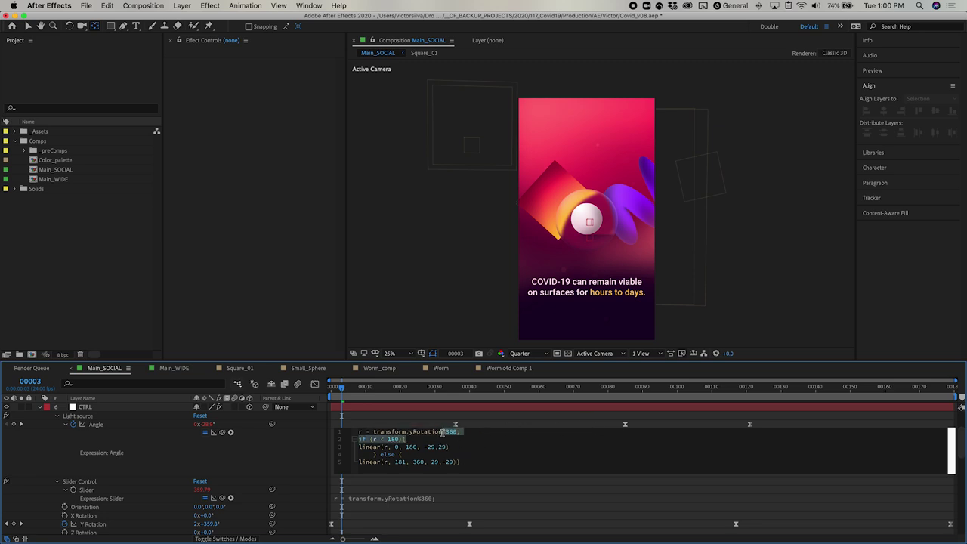
pyautogui.click(482, 432)
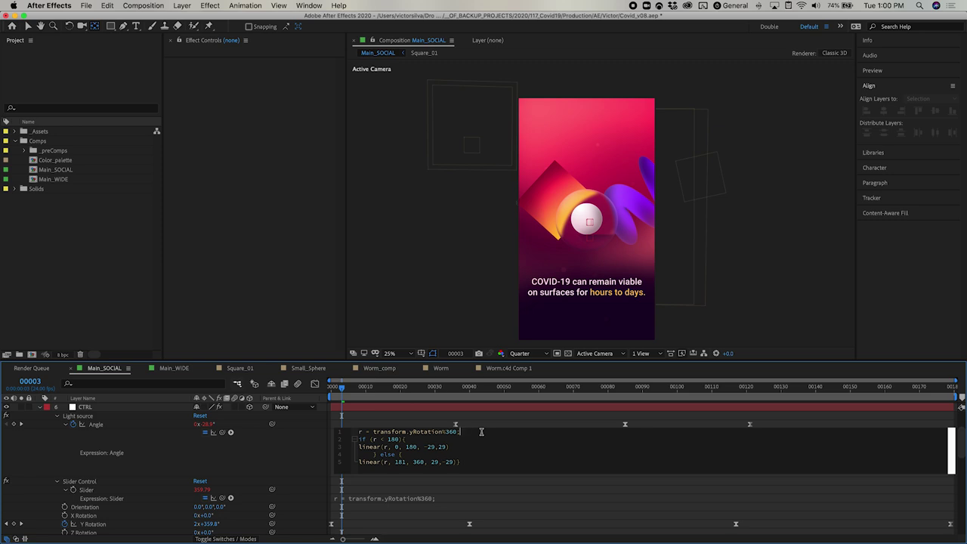
pyautogui.moveTo(387, 447); pyautogui.dragTo(415, 446)
pyautogui.click(425, 447)
pyautogui.doubleClick(412, 447)
pyautogui.doubleClick(394, 447)
pyautogui.doubleClick(432, 447)
pyautogui.doubleClick(412, 447)
pyautogui.doubleClick(443, 446)
pyautogui.click(447, 449)
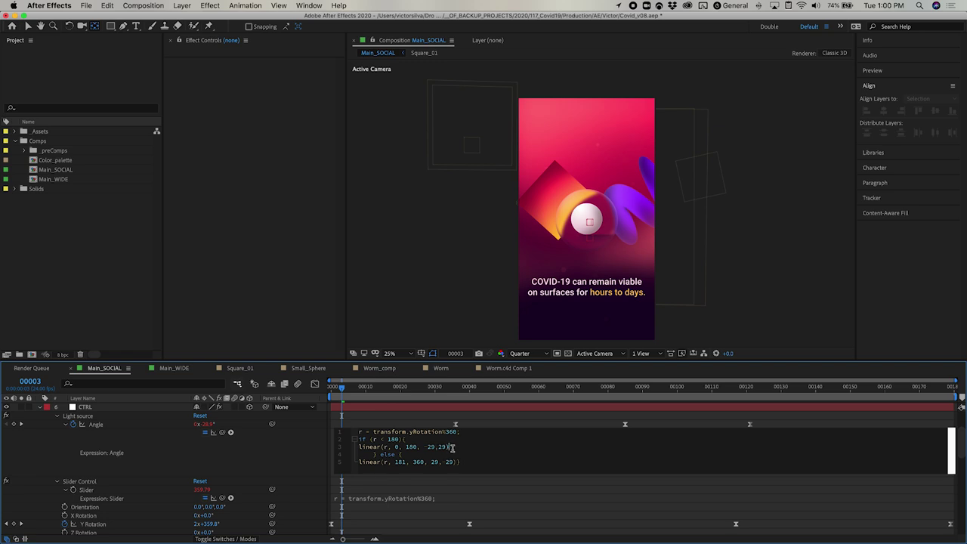
# Add a space after 'r,' on line 5 of the Angle expression and commit it.
pyautogui.moveTo(384, 447); pyautogui.dragTo(358, 447)
pyautogui.click(391, 447)
pyautogui.click(390, 462)
pyautogui.moveTo(386, 462); pyautogui.dragTo(443, 462)
pyautogui.click(500, 460)
pyautogui.click(380, 417)
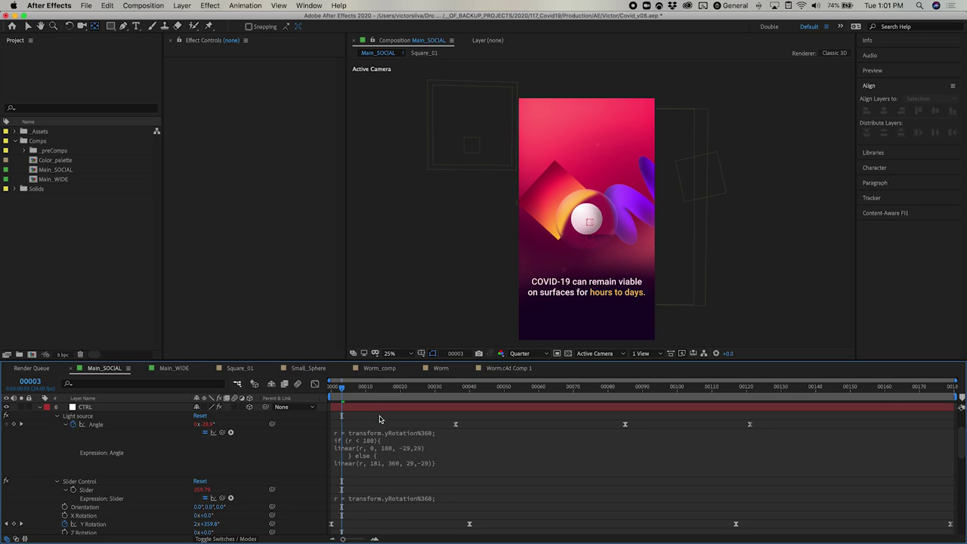
pyautogui.click(361, 497)
pyautogui.click(366, 490)
# Show CTRL's animated properties, then open the BOKEH_back precomp from the layer list.
pyautogui.press('u')
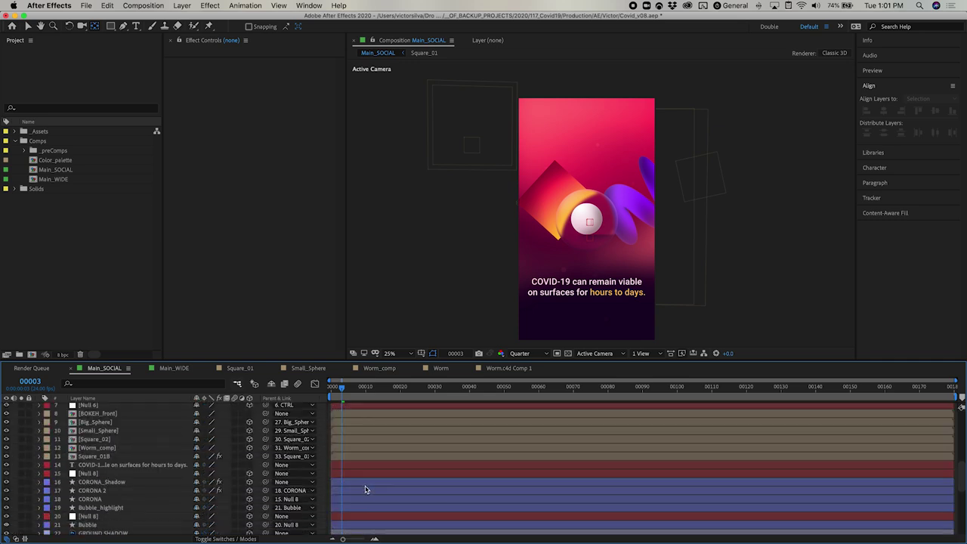
pyautogui.press('u')
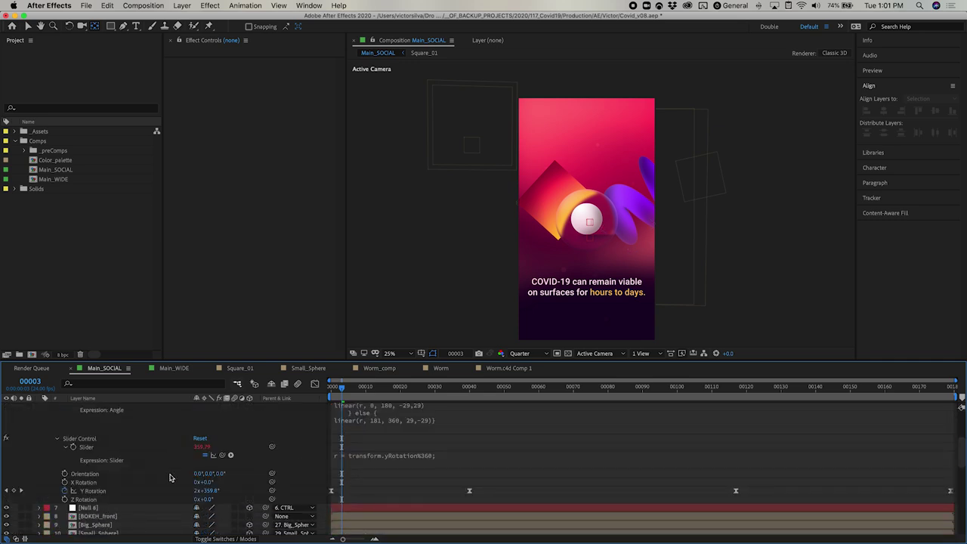
pyautogui.scroll(-2, 170, 477)
pyautogui.scroll(-10, 169, 476)
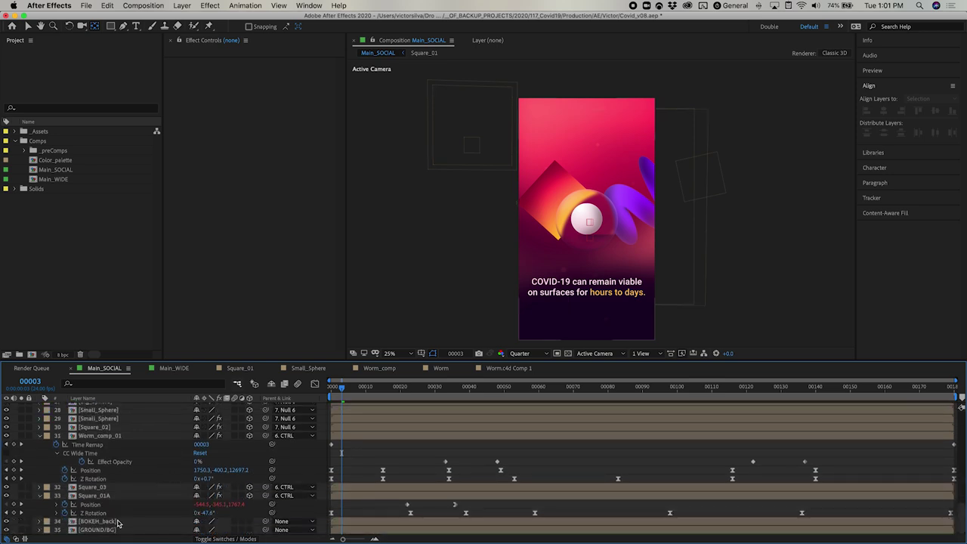
pyautogui.doubleClick(108, 522)
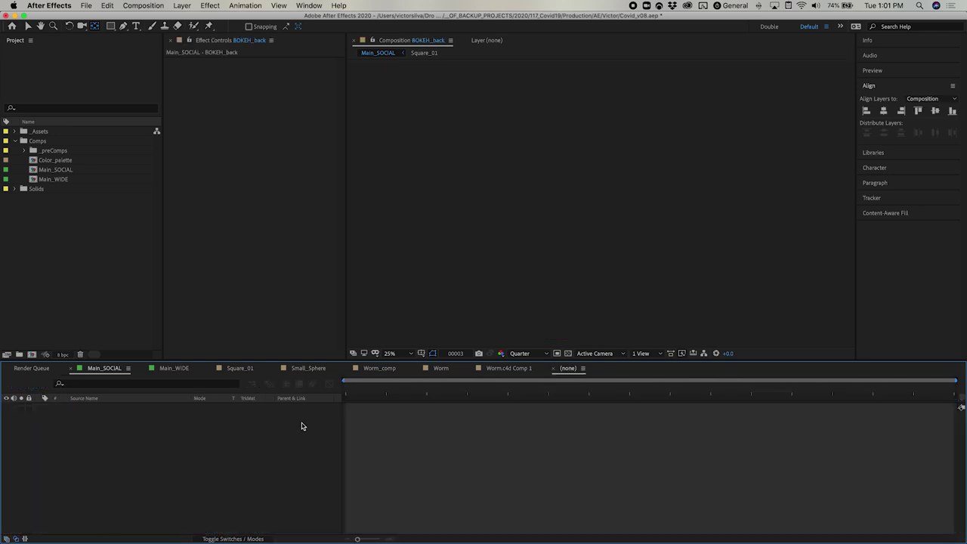
# Select Particular 2 in BOKEH_back and reveal its Y Rotation W property.
pyautogui.moveTo(428, 391); pyautogui.dragTo(612, 393)
pyautogui.scroll(-1, 501, 470)
pyautogui.scroll(-3, 501, 471)
pyautogui.click(103, 509)
pyautogui.scroll(-6, 218, 299)
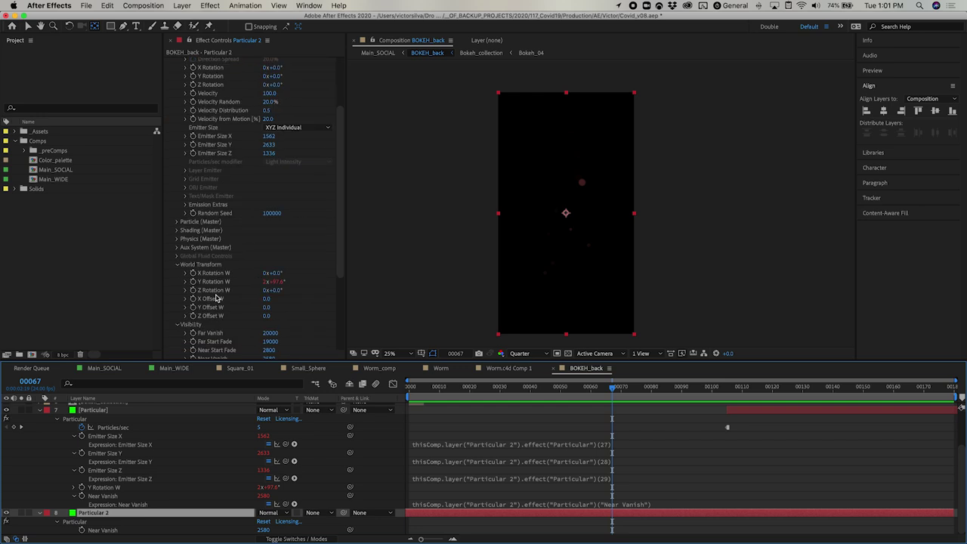
pyautogui.click(218, 218)
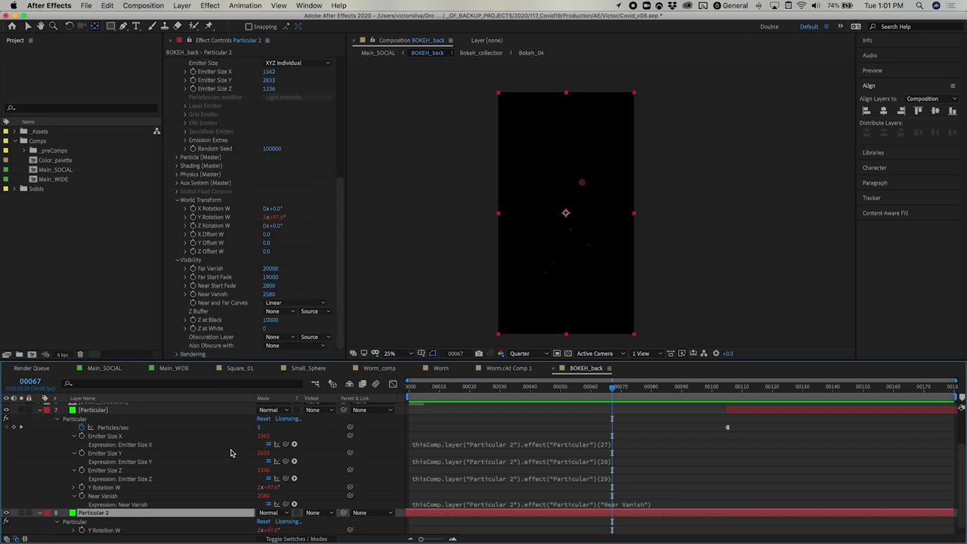
pyautogui.press('s')
pyautogui.press('s')
# Set Y Rotation W's expression to comp("Main_SOCIAL").layer("CTRL").rotationY, then return to Main_SOCIAL.
pyautogui.click(76, 523)
pyautogui.write('comp("Main_SOCIAL").layer("CTRL").rotationY;')
pyautogui.click(511, 528)
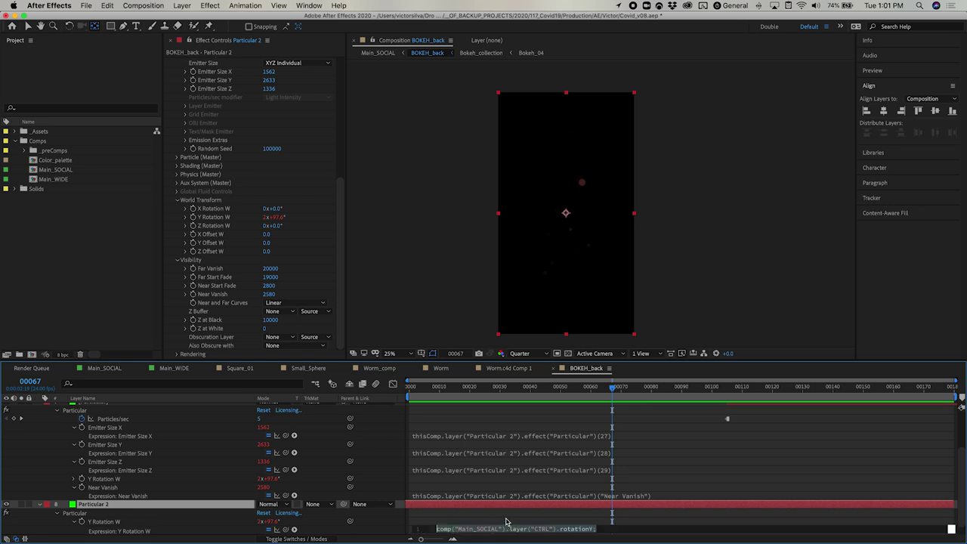
pyautogui.scroll(-1, 505, 519)
pyautogui.click(506, 519)
pyautogui.press('KP_Enter')
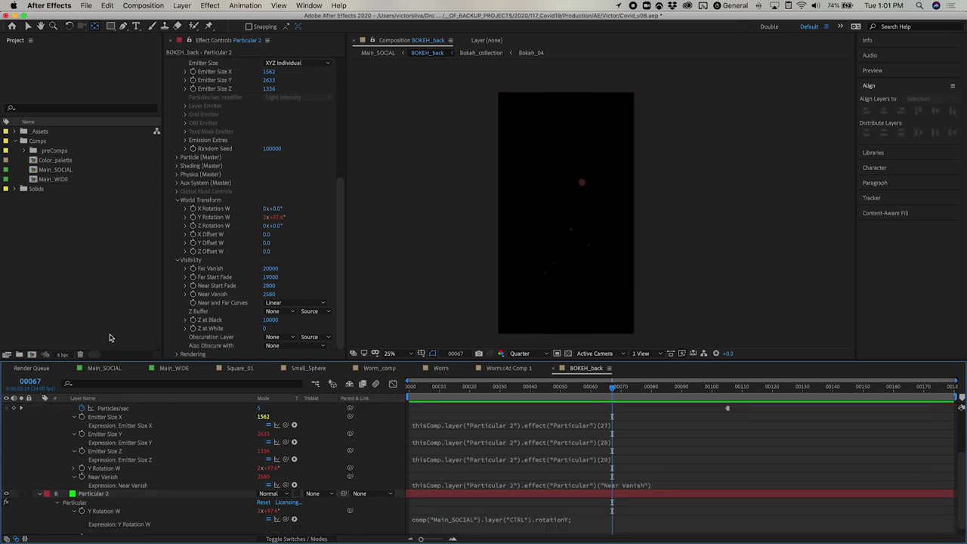
pyautogui.click(114, 370)
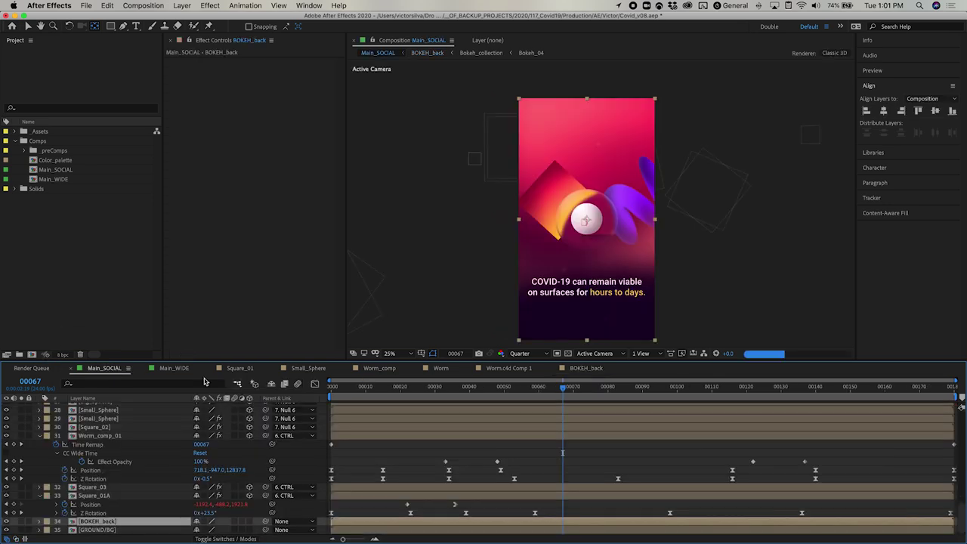
pyautogui.click(438, 396)
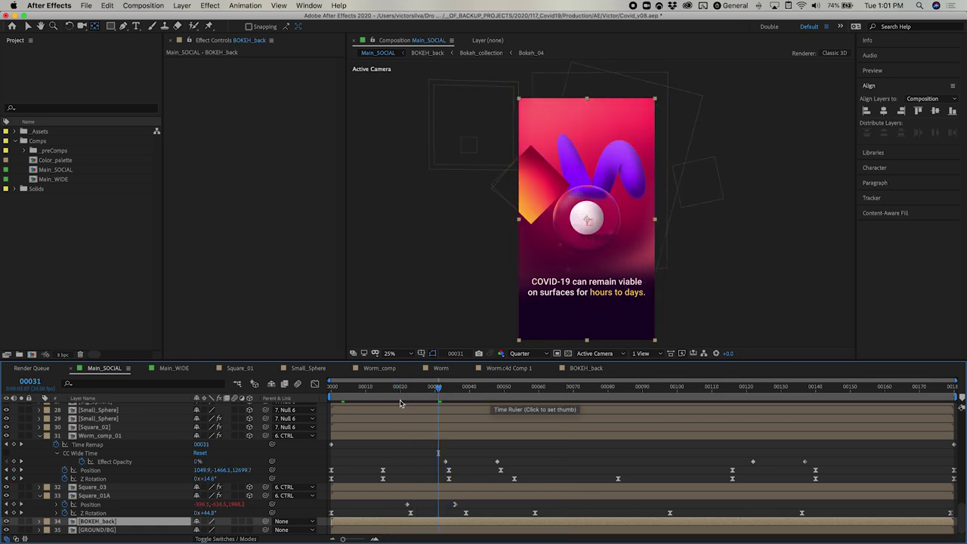
pyautogui.click(583, 369)
pyautogui.click(559, 392)
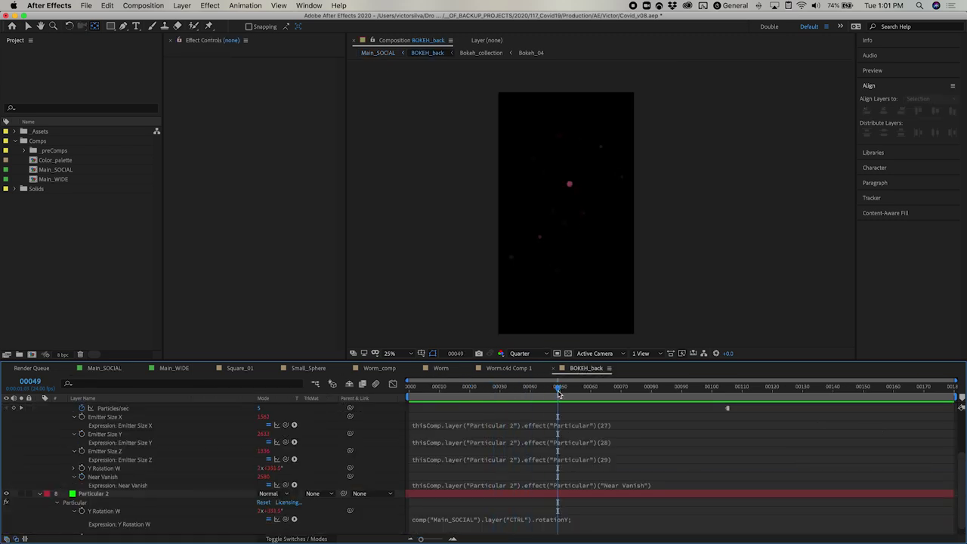
pyautogui.click(104, 368)
pyautogui.click(114, 496)
pyautogui.scroll(10, 109, 463)
pyautogui.scroll(2, 107, 463)
pyautogui.click(110, 424)
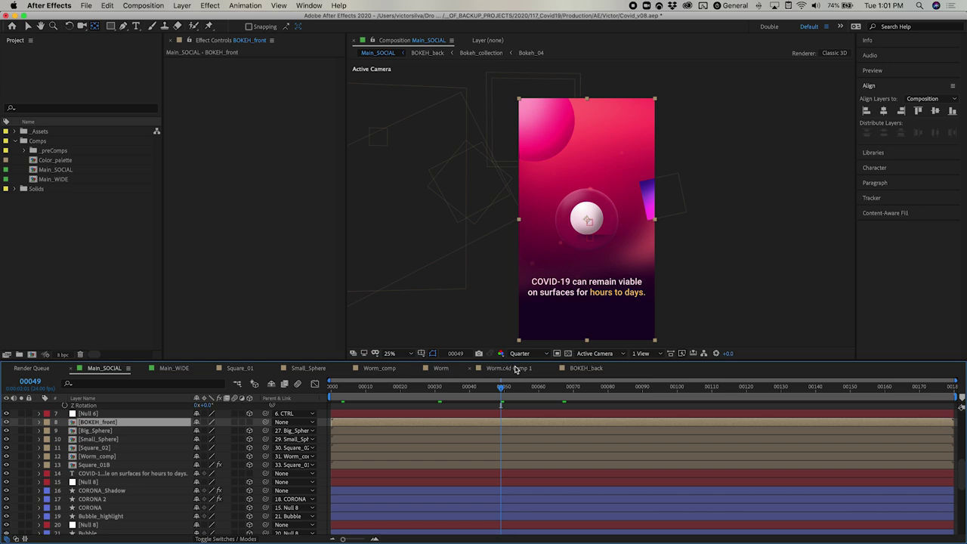
pyautogui.click(586, 368)
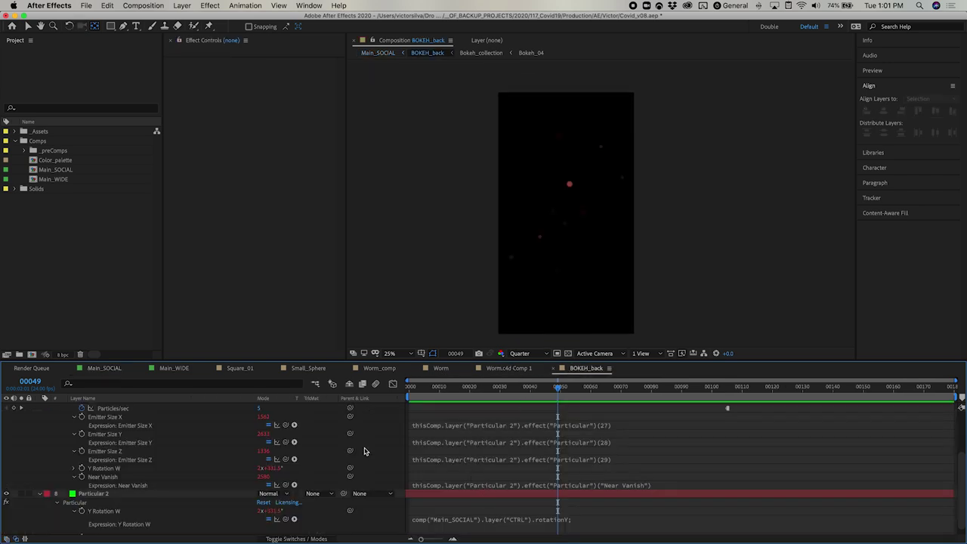
pyautogui.click(119, 495)
pyautogui.scroll(-1, 135, 493)
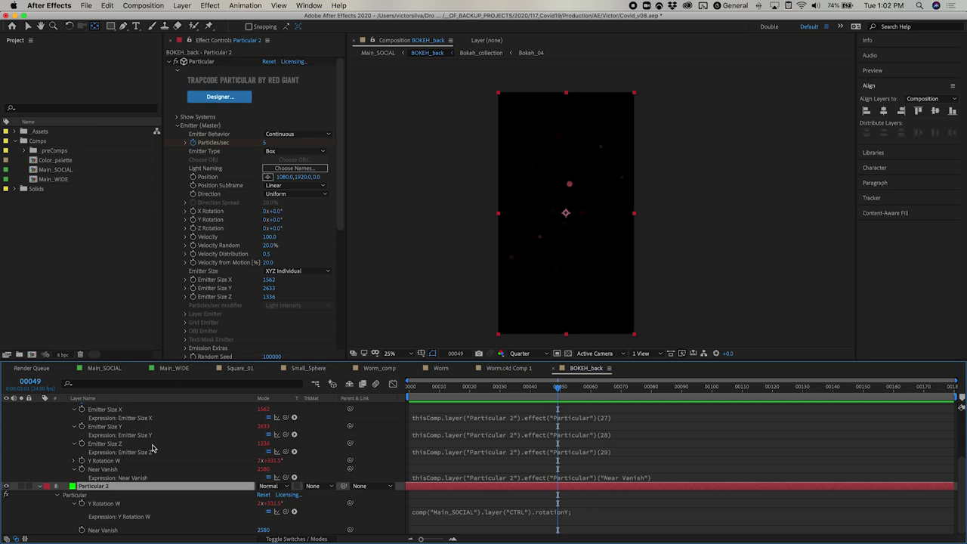
pyautogui.scroll(3, 163, 470)
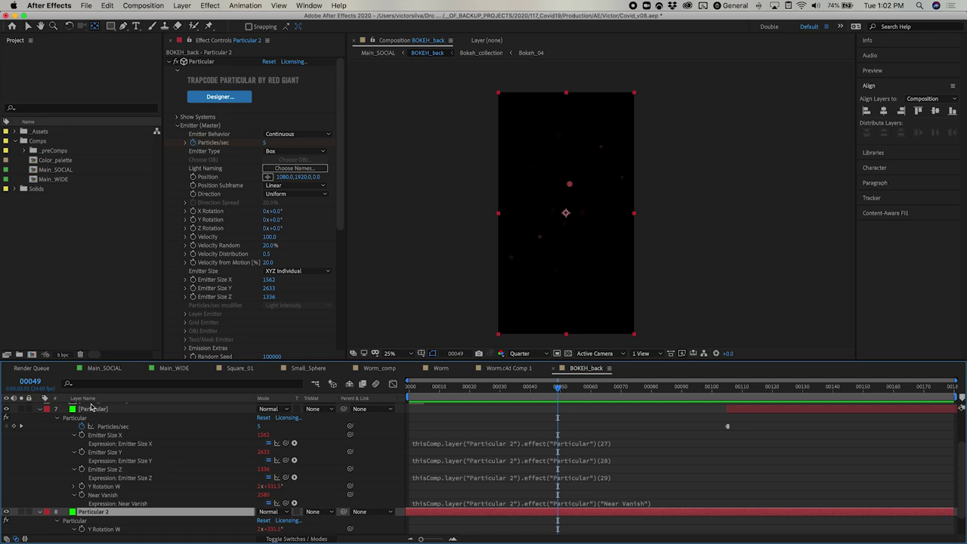
pyautogui.click(39, 409)
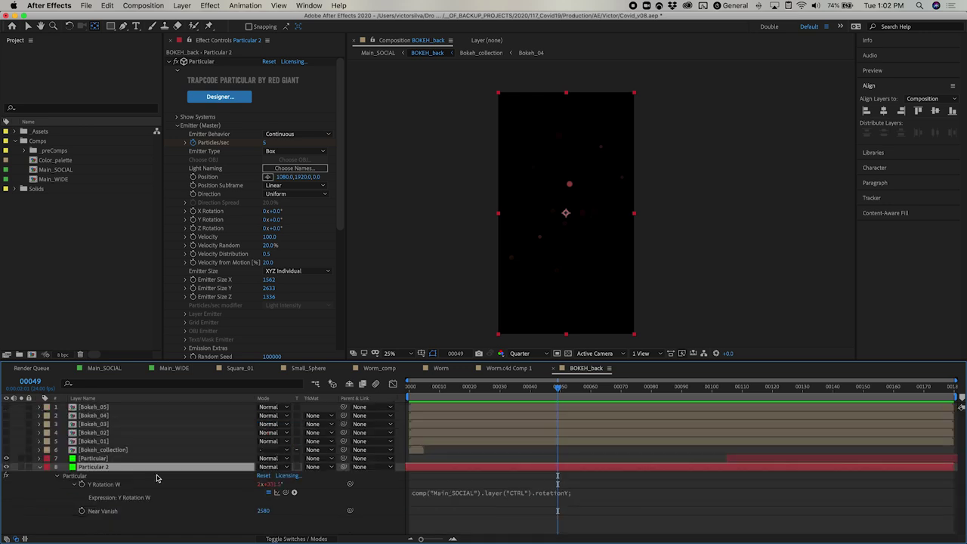
pyautogui.click(531, 388)
pyautogui.click(105, 369)
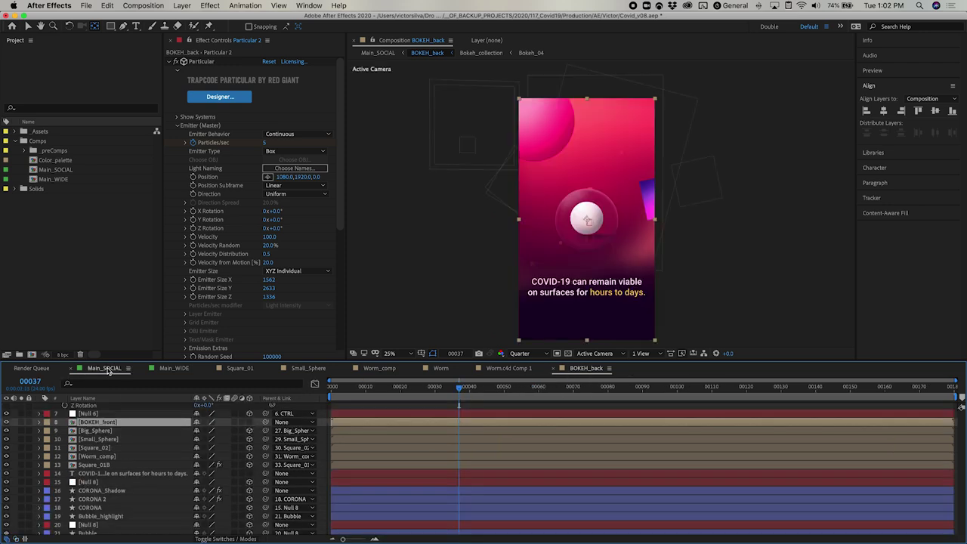
pyautogui.scroll(1, 104, 463)
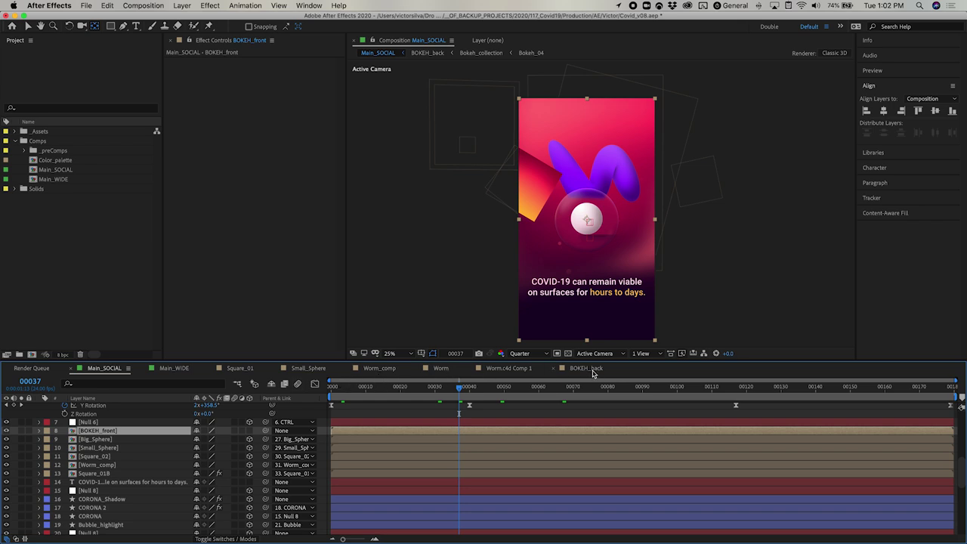
pyautogui.click(594, 371)
pyautogui.moveTo(480, 392); pyautogui.dragTo(495, 392)
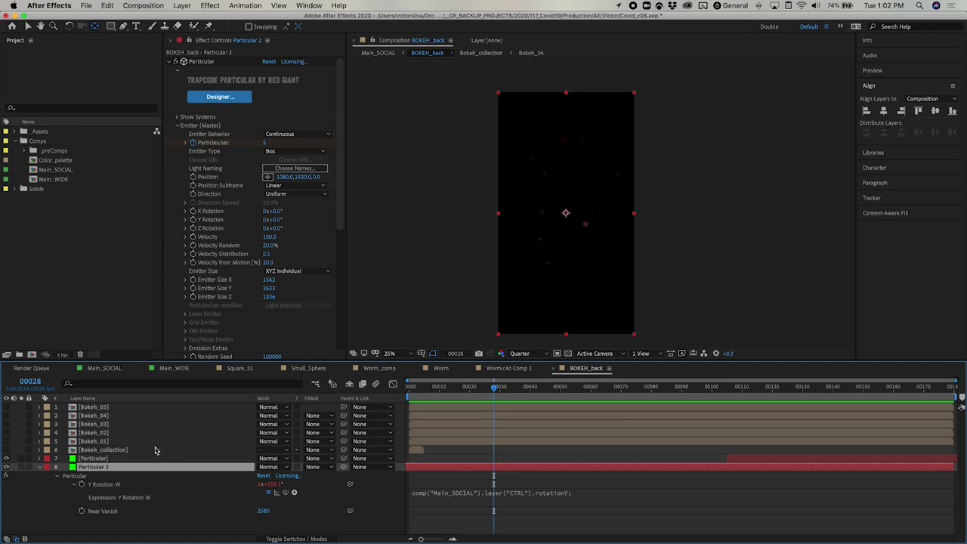
pyautogui.click(106, 369)
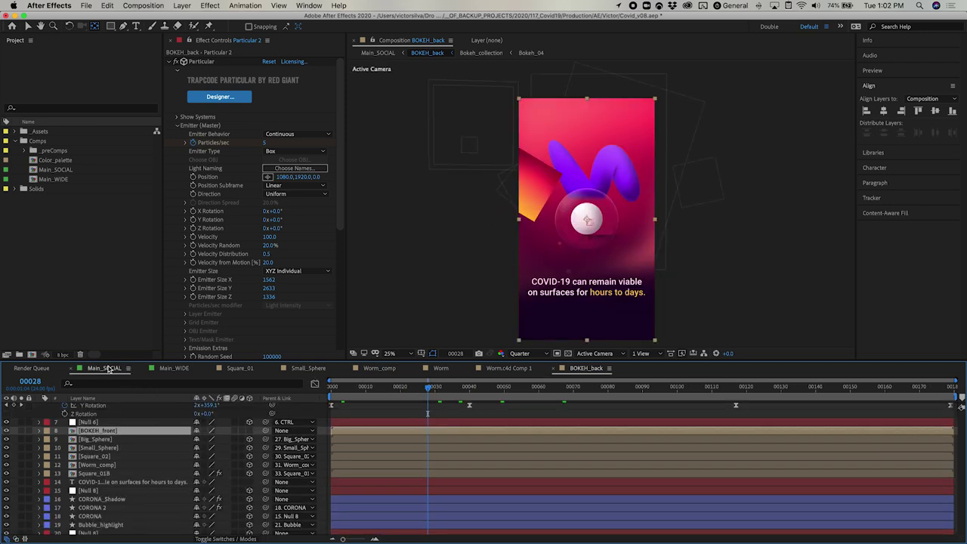
pyautogui.scroll(2, 111, 439)
pyautogui.scroll(5, 110, 439)
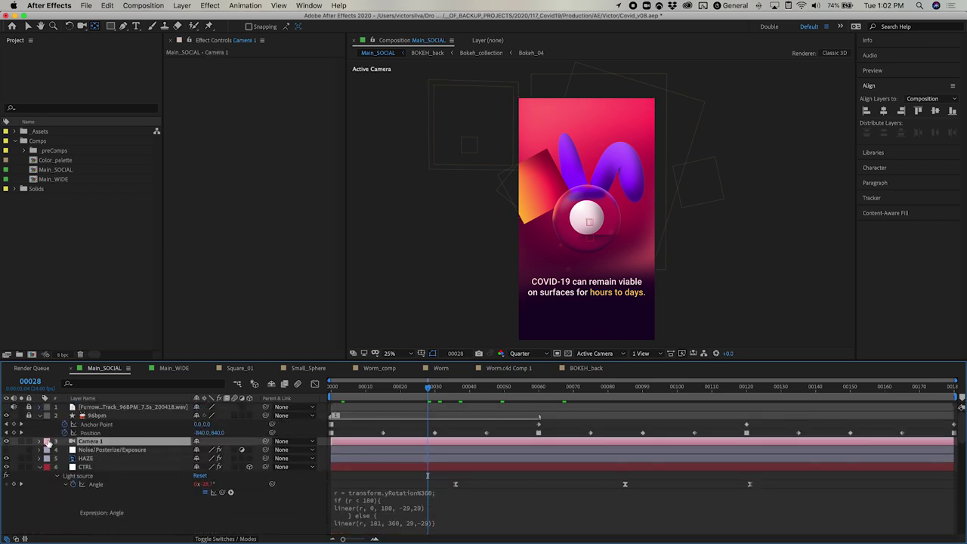
# Expand Camera 1's Camera Options to check Blur Level, then collapse the camera.
pyautogui.click(41, 442)
pyautogui.scroll(-1, 102, 470)
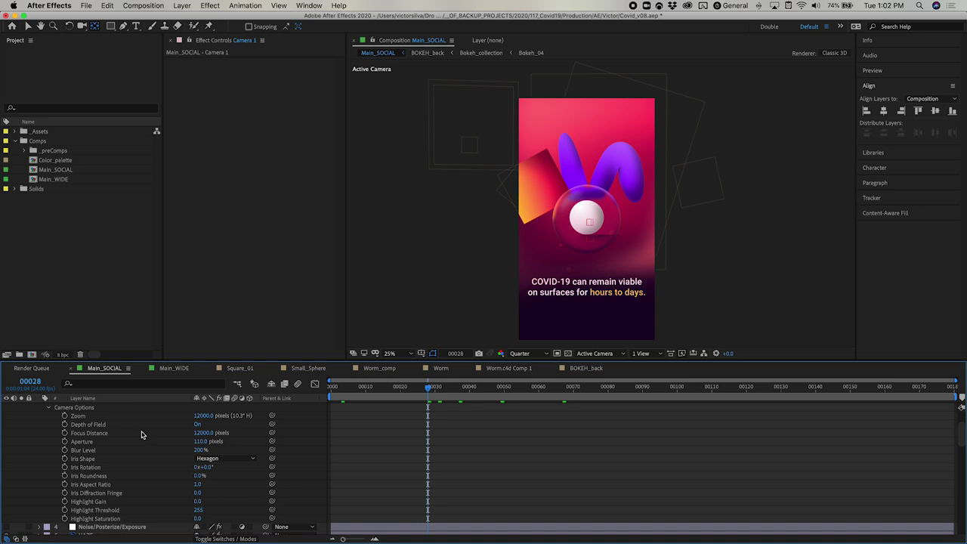
pyautogui.click(84, 450)
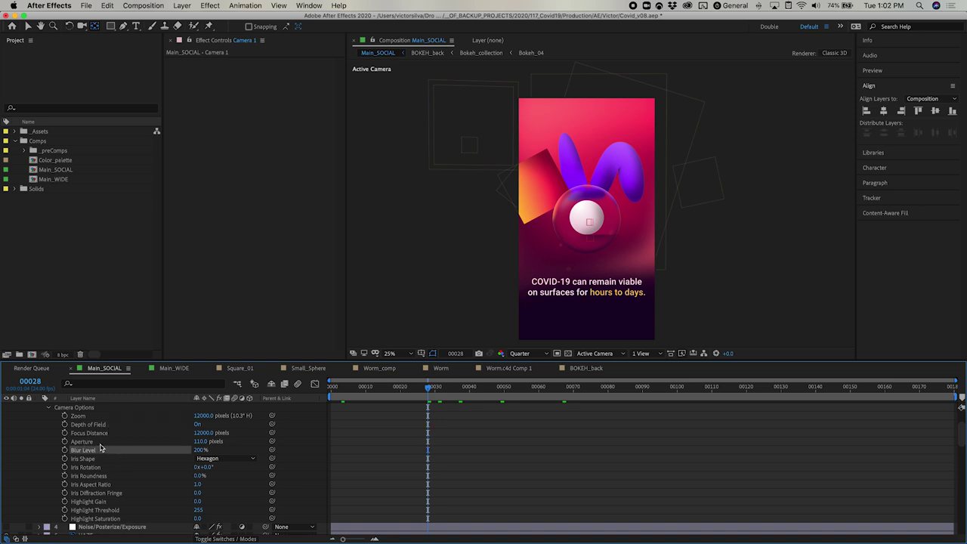
pyautogui.scroll(1, 102, 448)
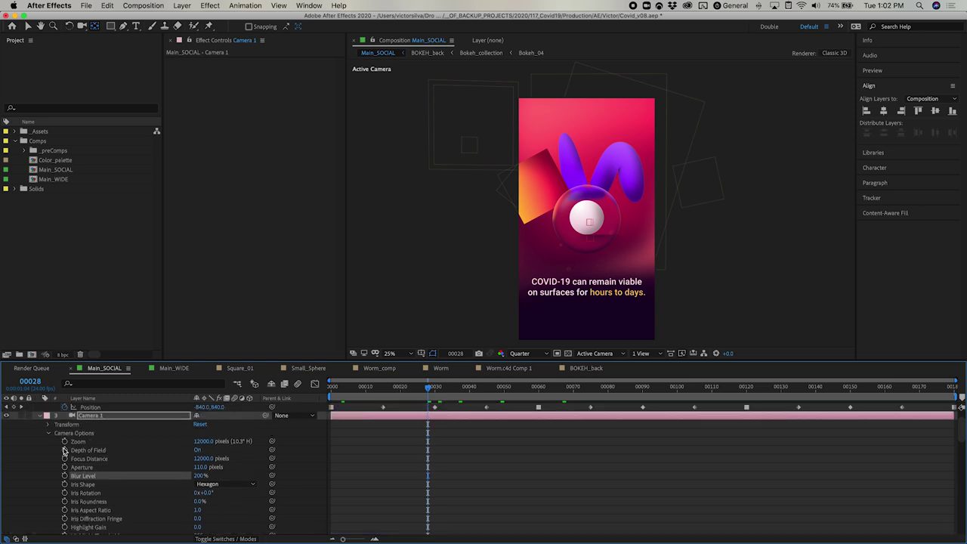
pyautogui.click(40, 416)
# Preview from frame 00040, stop at 00043, and switch the 3D view to Custom View 1.
pyautogui.moveTo(434, 390); pyautogui.dragTo(475, 390)
pyautogui.press('space')
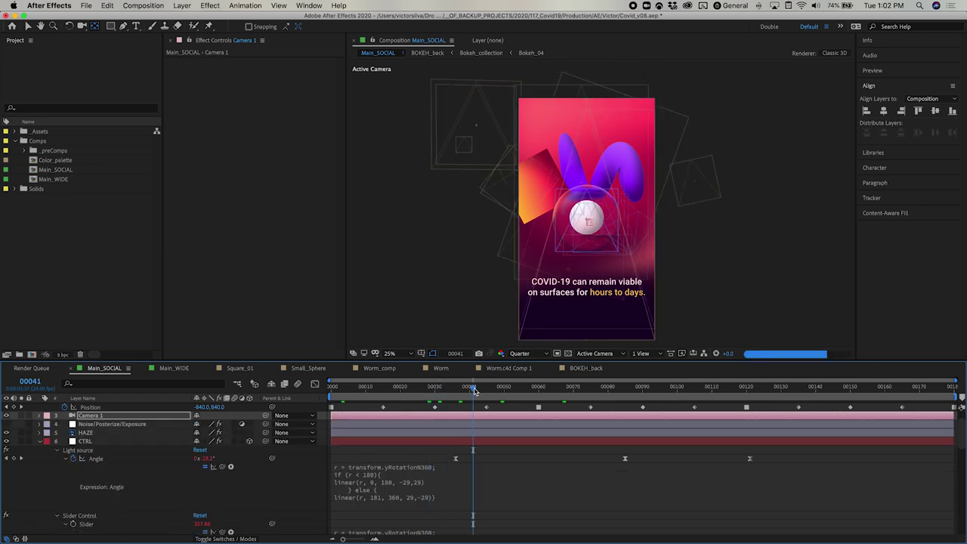
pyautogui.moveTo(474, 394)
pyautogui.mouseDown()
pyautogui.moveTo(432, 391)
pyautogui.moveTo(481, 394)
pyautogui.mouseUp()
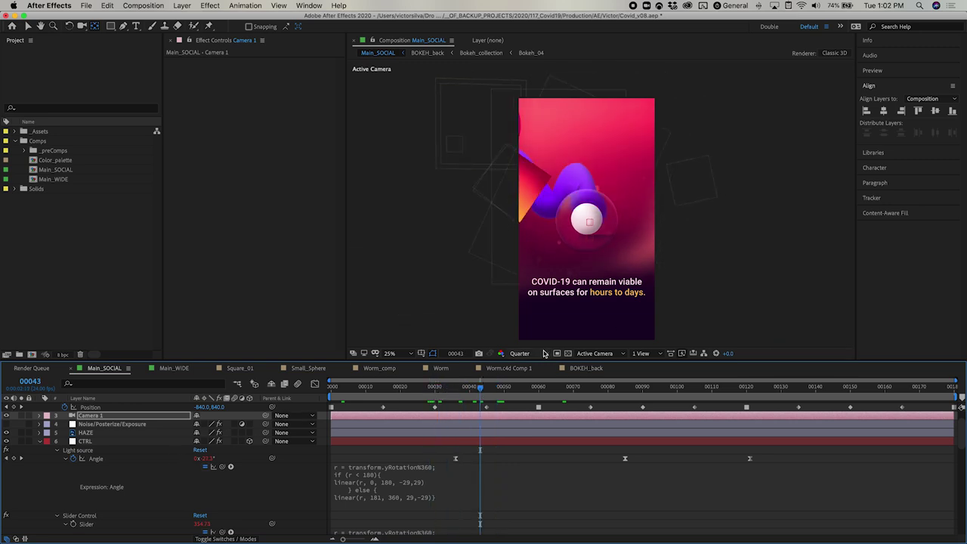
pyautogui.click(594, 353)
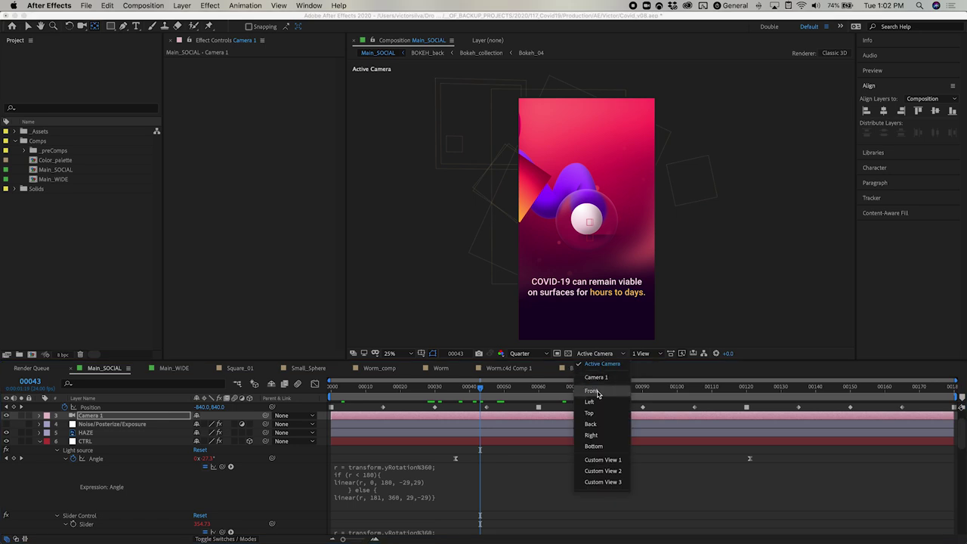
pyautogui.click(607, 459)
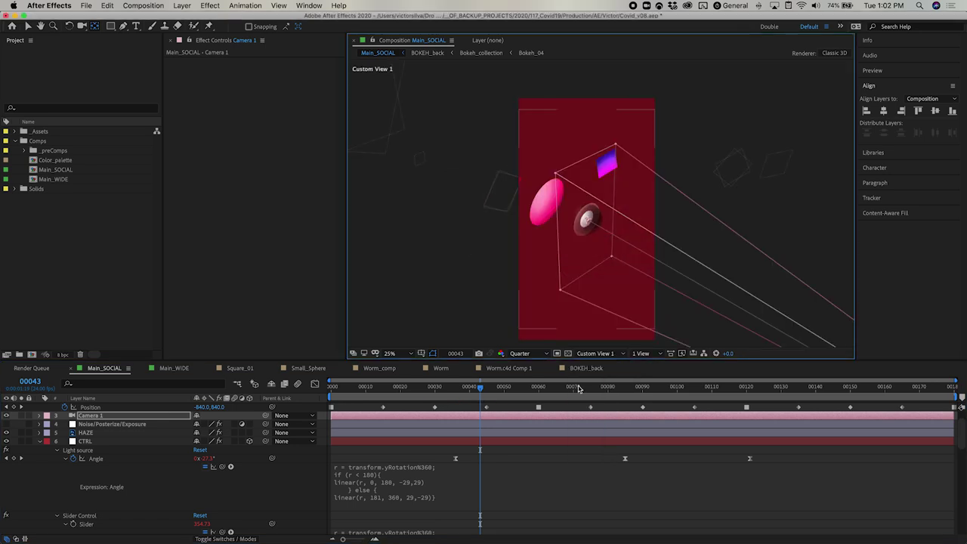
pyautogui.moveTo(480, 388)
pyautogui.mouseDown()
pyautogui.moveTo(401, 389)
pyautogui.moveTo(611, 402)
pyautogui.moveTo(576, 403)
pyautogui.mouseUp()
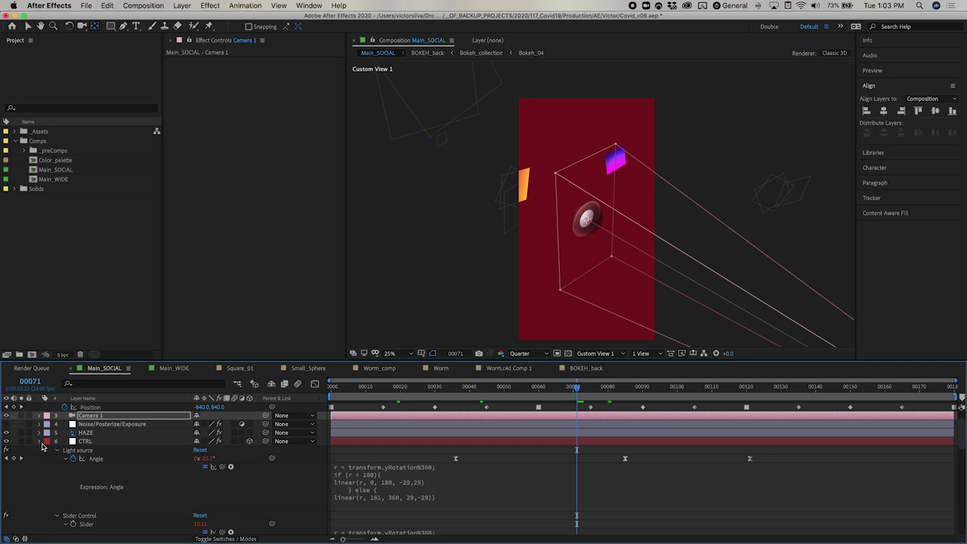
pyautogui.click(40, 441)
pyautogui.scroll(-4, 92, 495)
pyautogui.scroll(-3, 92, 495)
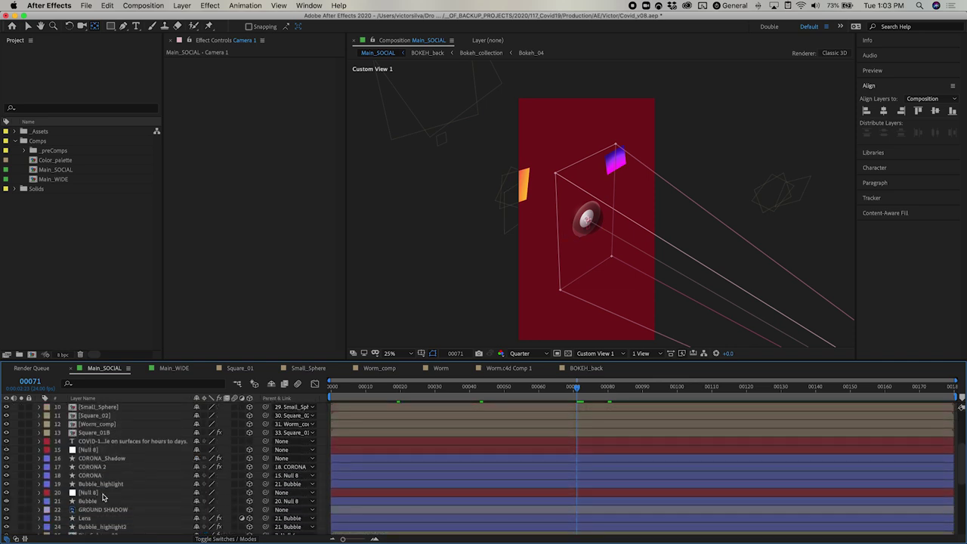
pyautogui.scroll(-2, 106, 484)
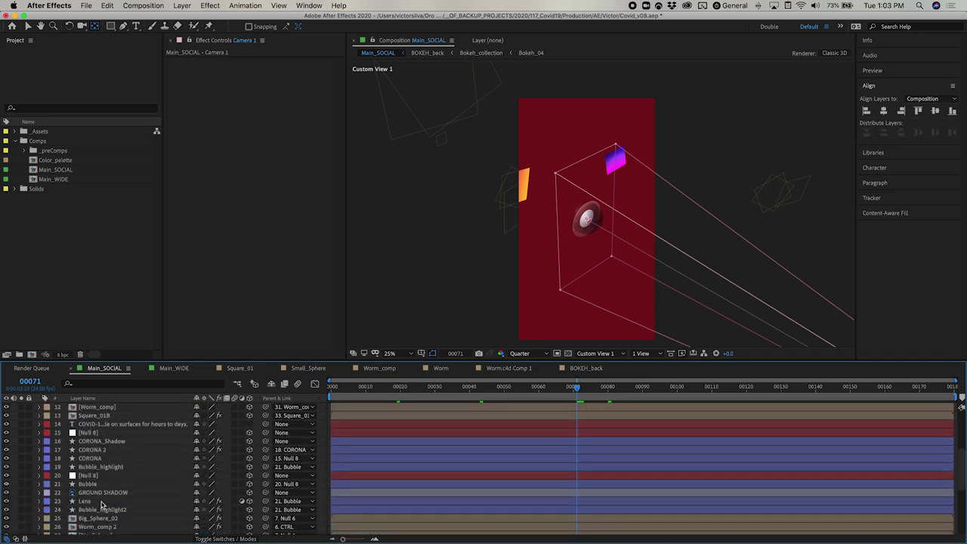
pyautogui.click(98, 502)
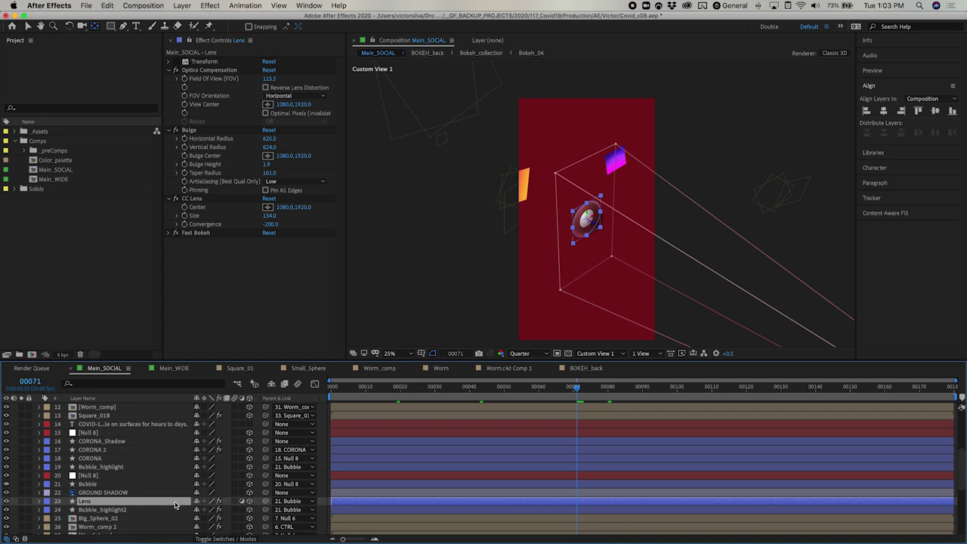
pyautogui.scroll(-5, 114, 495)
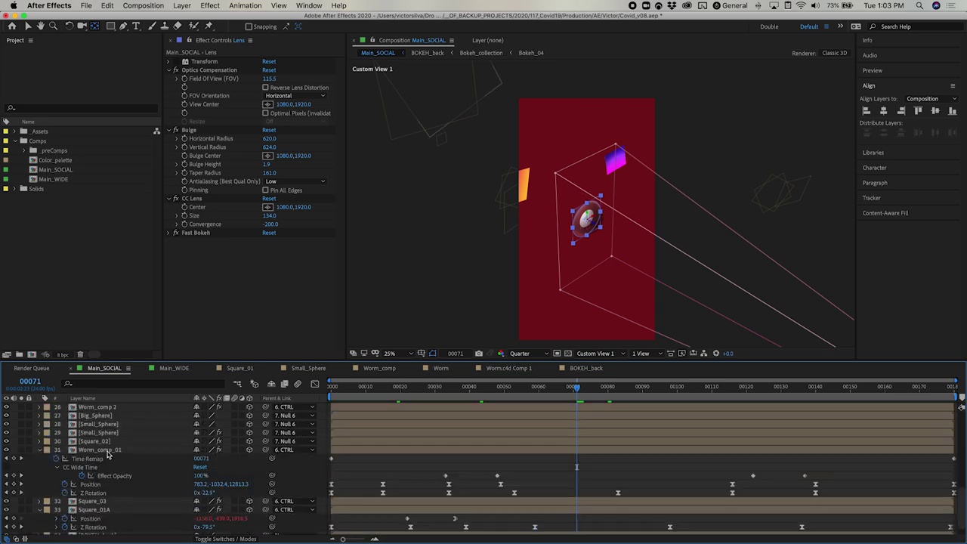
pyautogui.click(110, 450)
pyautogui.click(109, 416)
pyautogui.scroll(2, 114, 446)
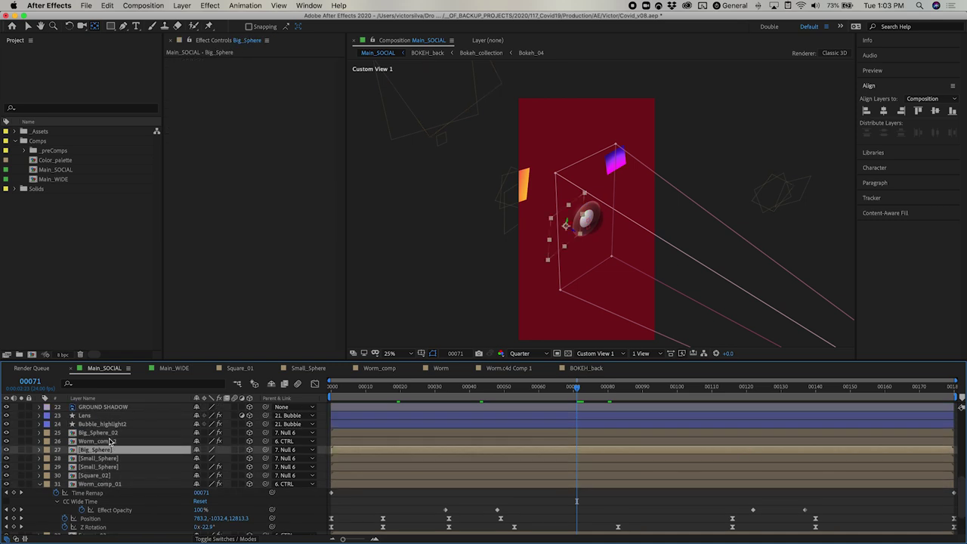
pyautogui.click(109, 434)
pyautogui.scroll(2, 118, 461)
pyautogui.scroll(3, 118, 461)
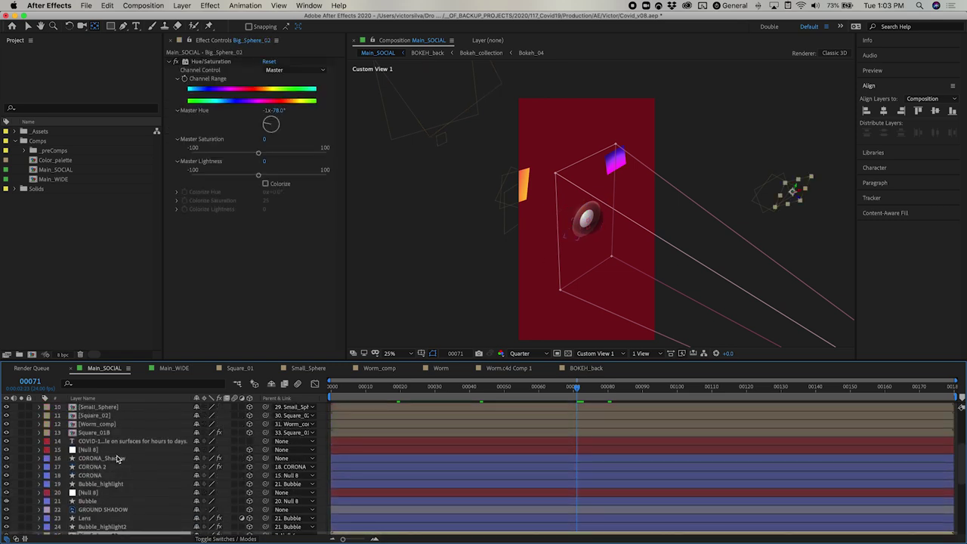
pyautogui.scroll(3, 105, 411)
pyautogui.click(107, 424)
pyautogui.scroll(4, 108, 446)
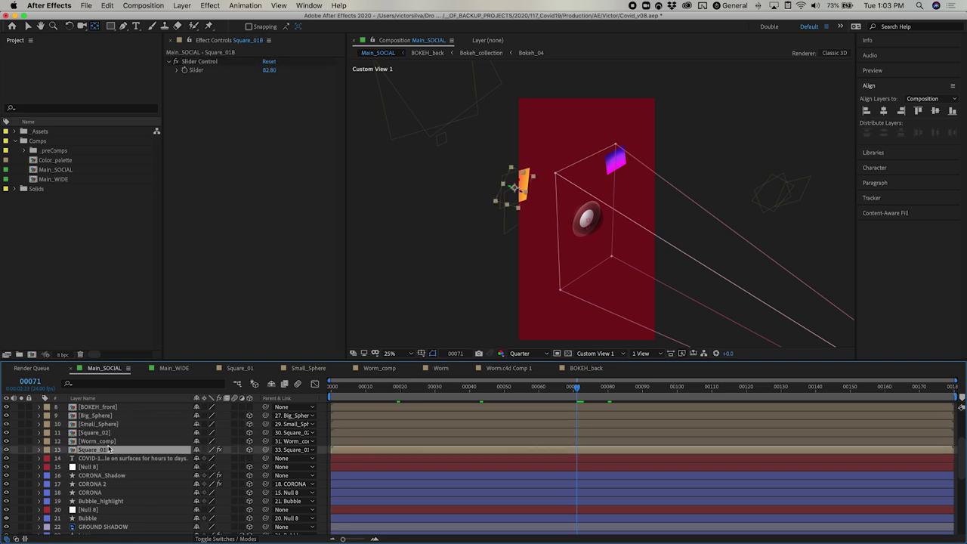
pyautogui.click(104, 477)
pyautogui.click(107, 493)
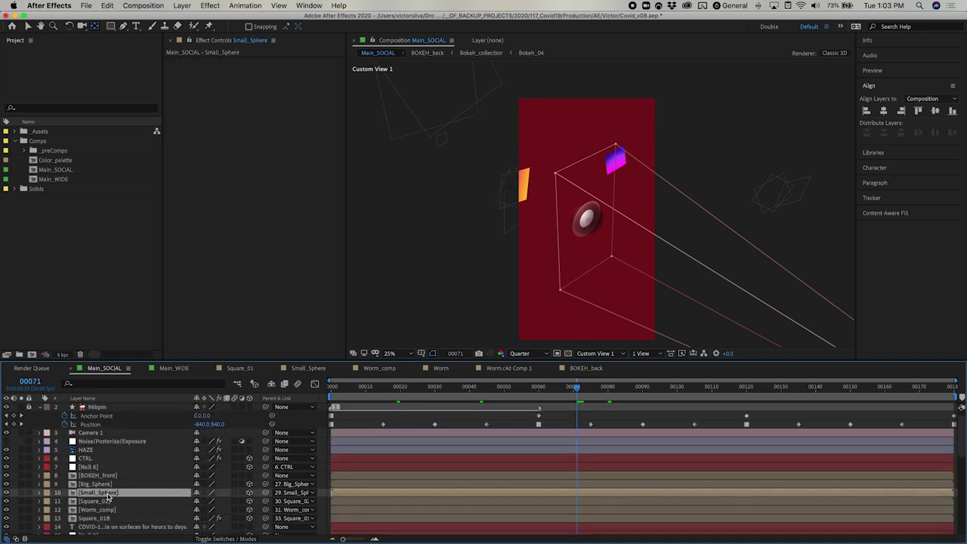
pyautogui.press('e')
pyautogui.press('e')
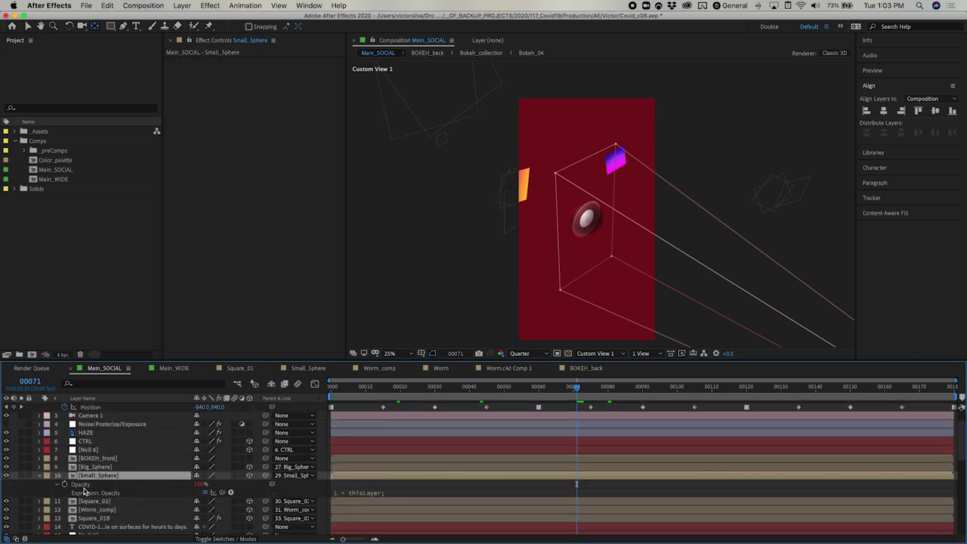
# Glance at Small_Sphere's Opacity expression, collapse it, and select the GROUND SHADOW layer.
pyautogui.click(359, 492)
pyautogui.click(370, 489)
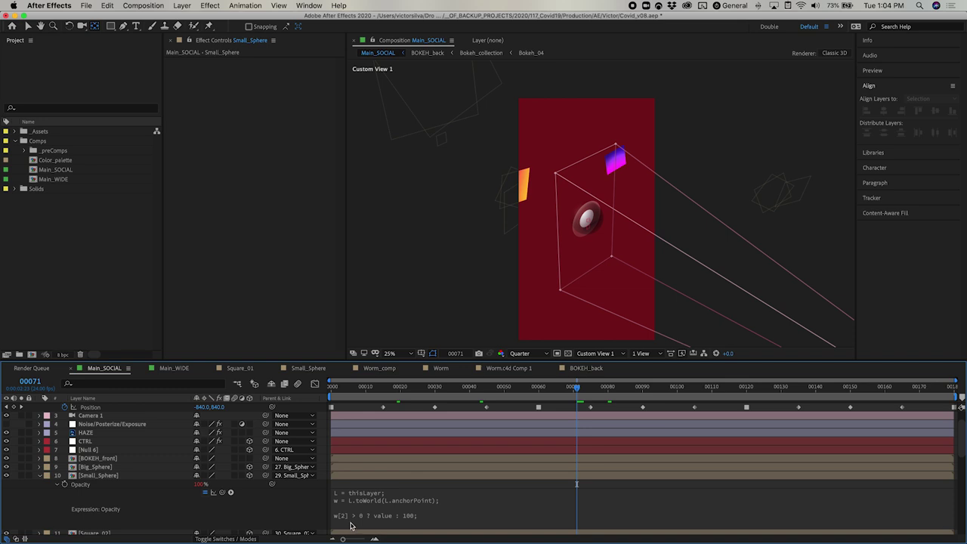
pyautogui.click(39, 476)
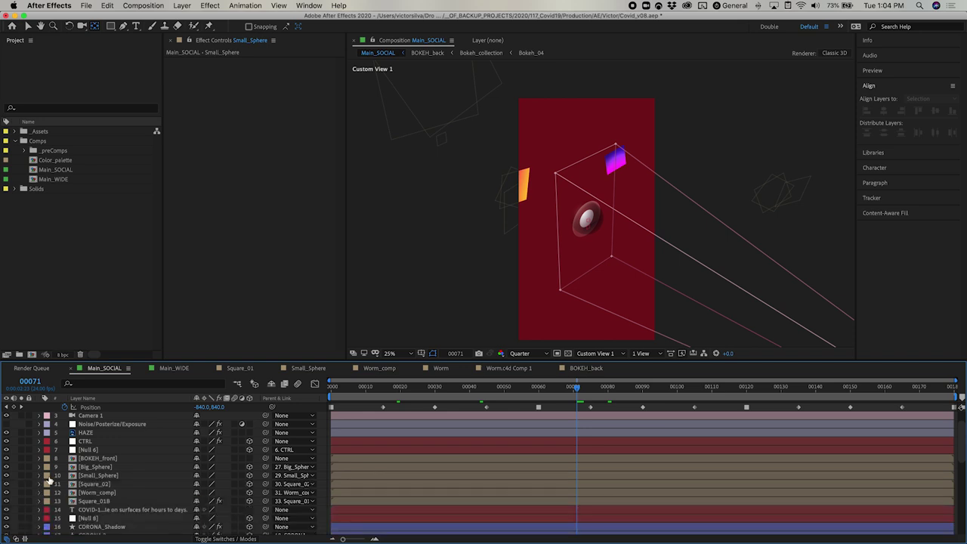
pyautogui.scroll(-2, 145, 479)
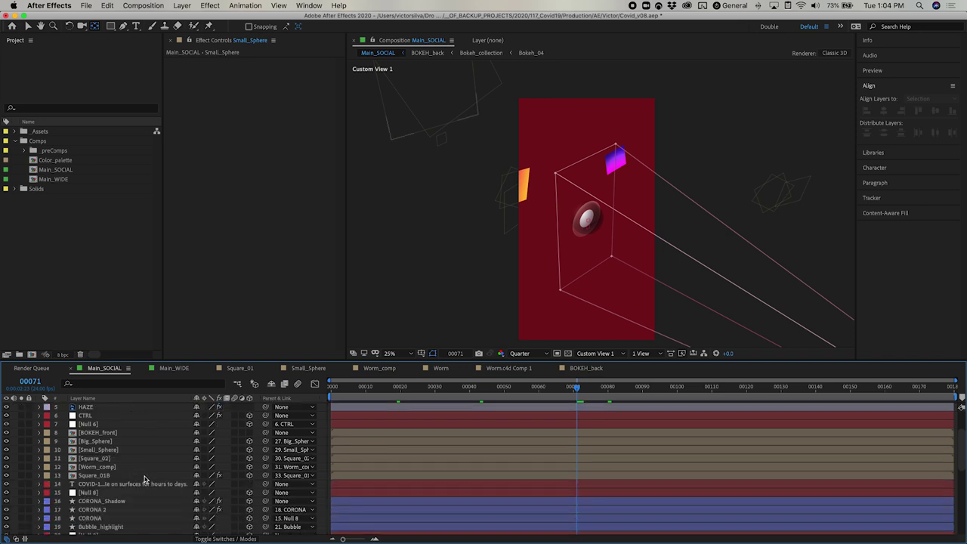
pyautogui.scroll(-9, 145, 479)
pyautogui.click(103, 432)
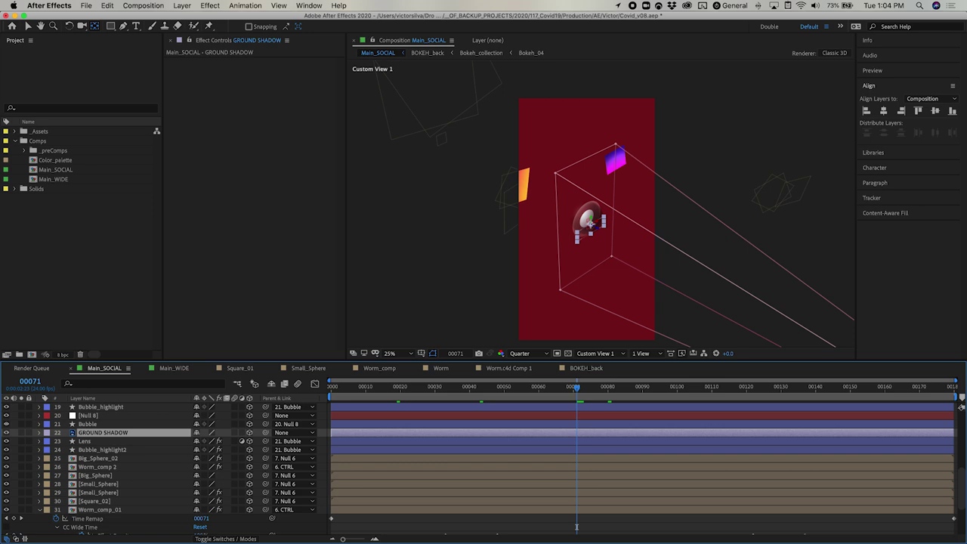
# Show GROUND SHADOW's expressions and expand X Position's linear(a, -50, 50, 1400, 713).
pyautogui.press('e')
pyautogui.press('e')
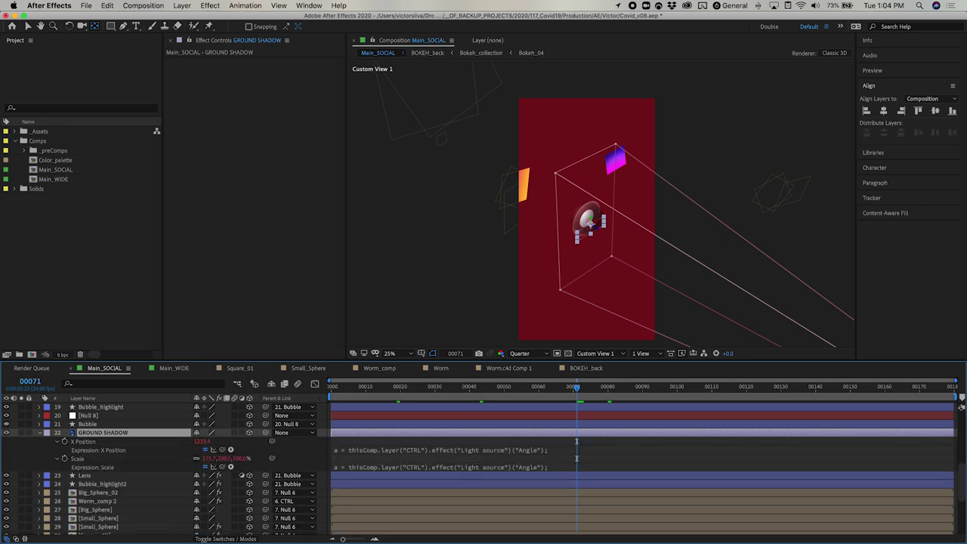
pyautogui.scroll(3, 52, 459)
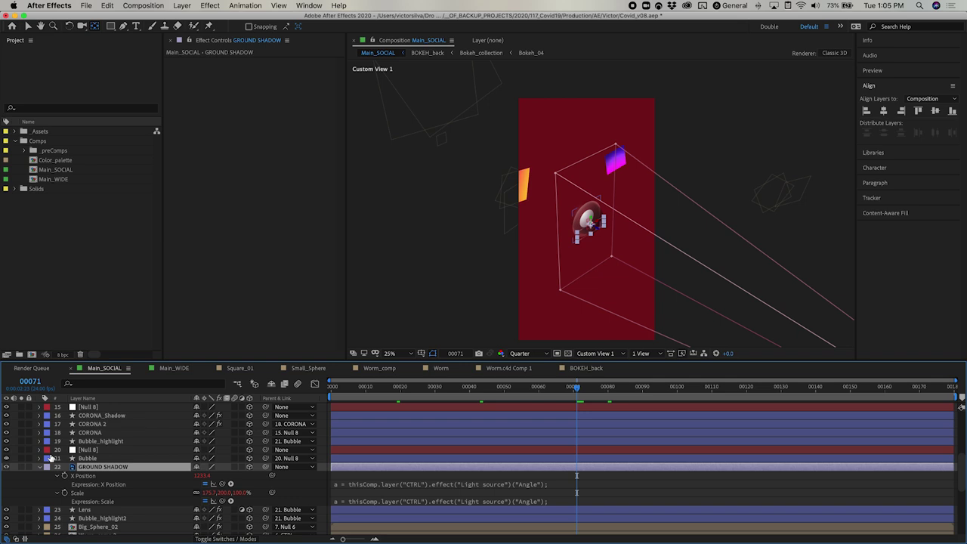
pyautogui.scroll(-3, 127, 504)
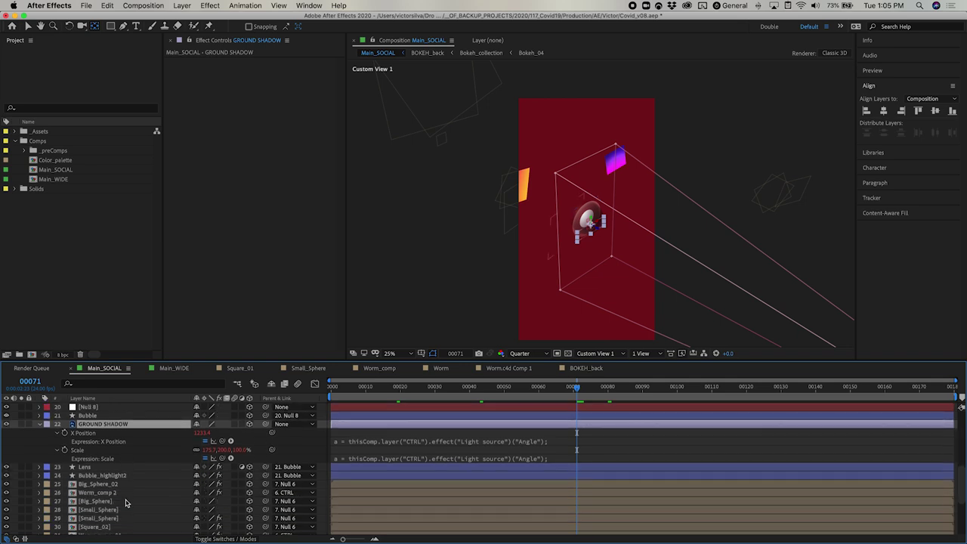
pyautogui.scroll(1, 127, 504)
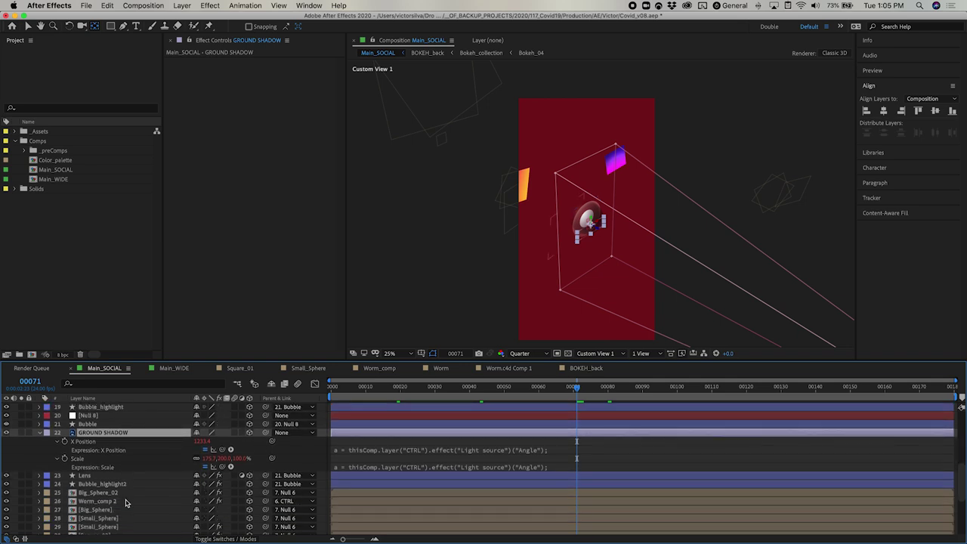
pyautogui.click(341, 451)
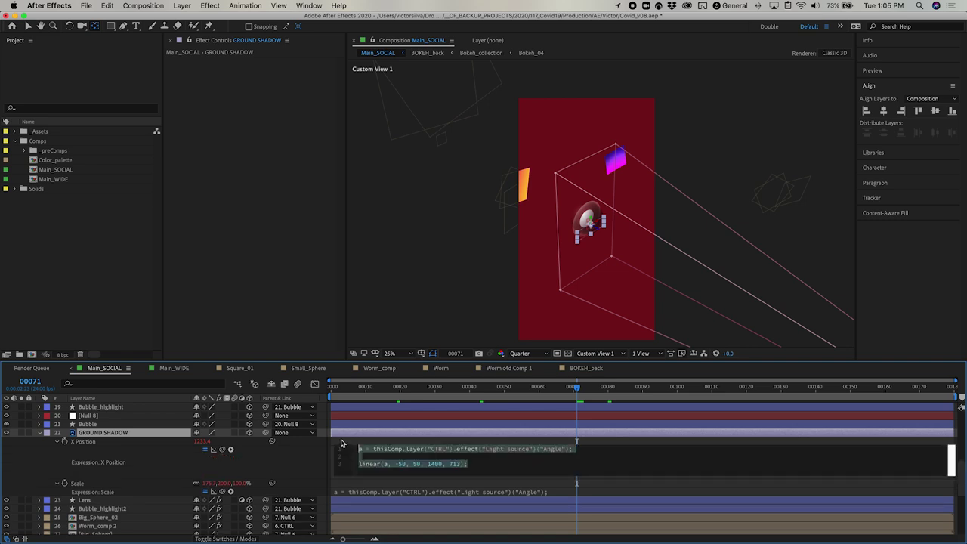
# Move through the layer list, selecting CORONA 2 and then Small_Sphere.
pyautogui.scroll(-1, 352, 448)
pyautogui.scroll(2, 346, 476)
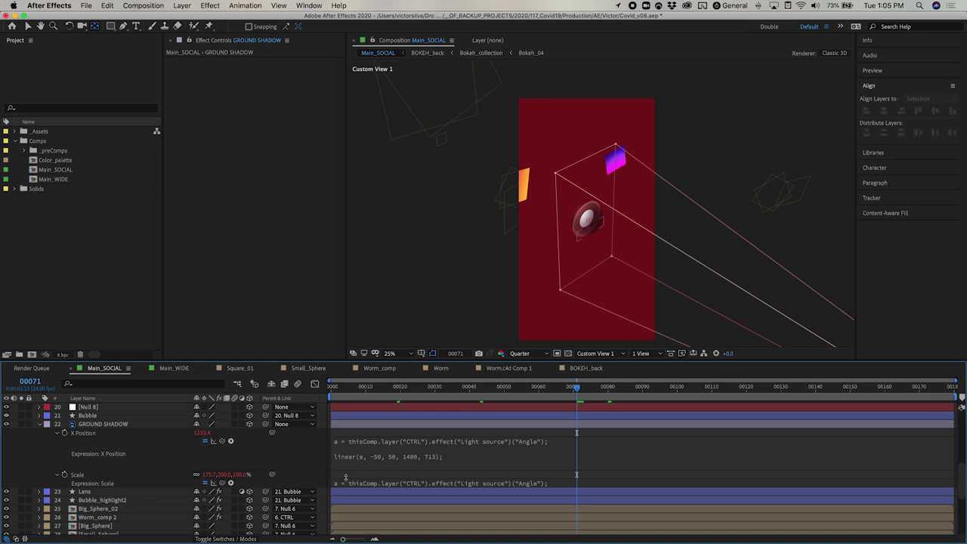
pyautogui.scroll(2, 346, 480)
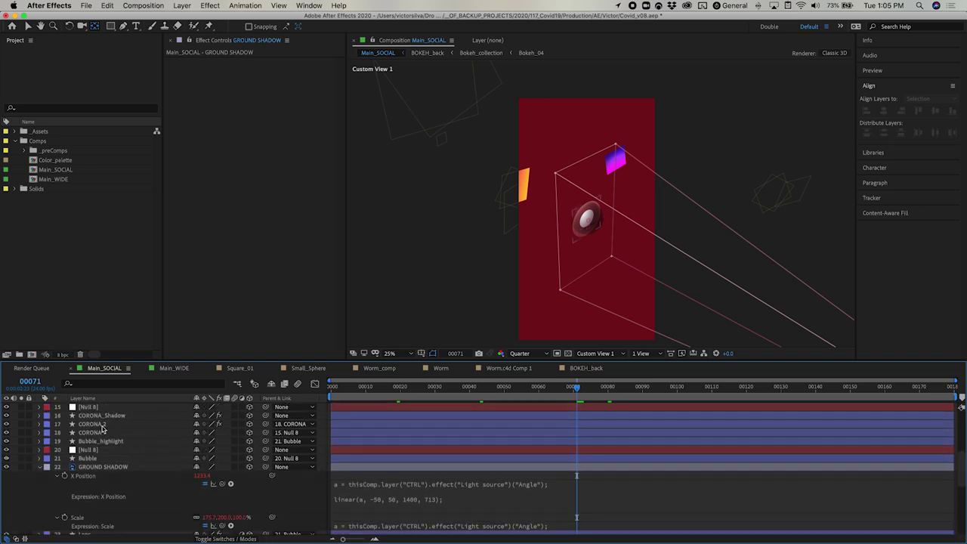
pyautogui.click(106, 427)
pyautogui.scroll(5, 102, 454)
pyautogui.click(96, 492)
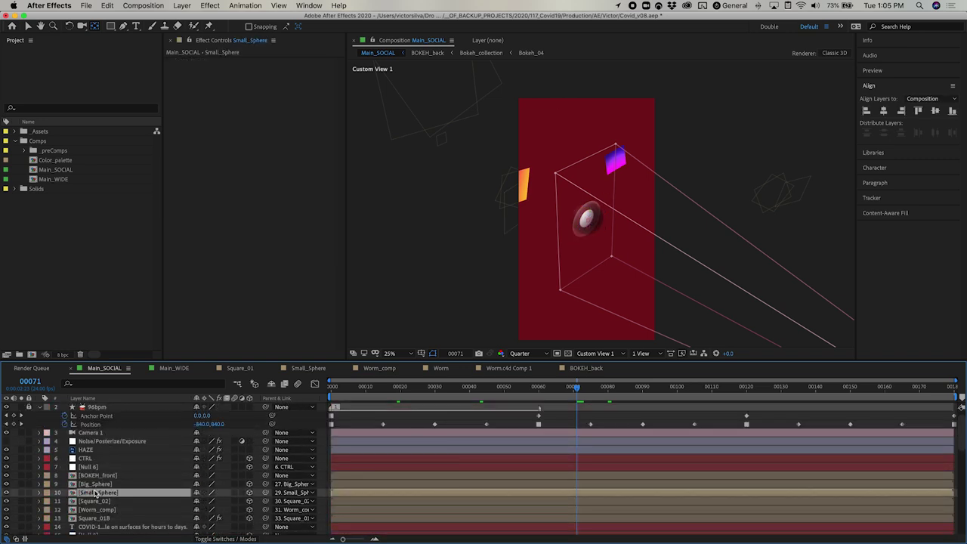
# Reveal Small_Sphere's Opacity expression and highlight its w[2] > 0 ? value : 100 line.
pyautogui.press('e')
pyautogui.press('e')
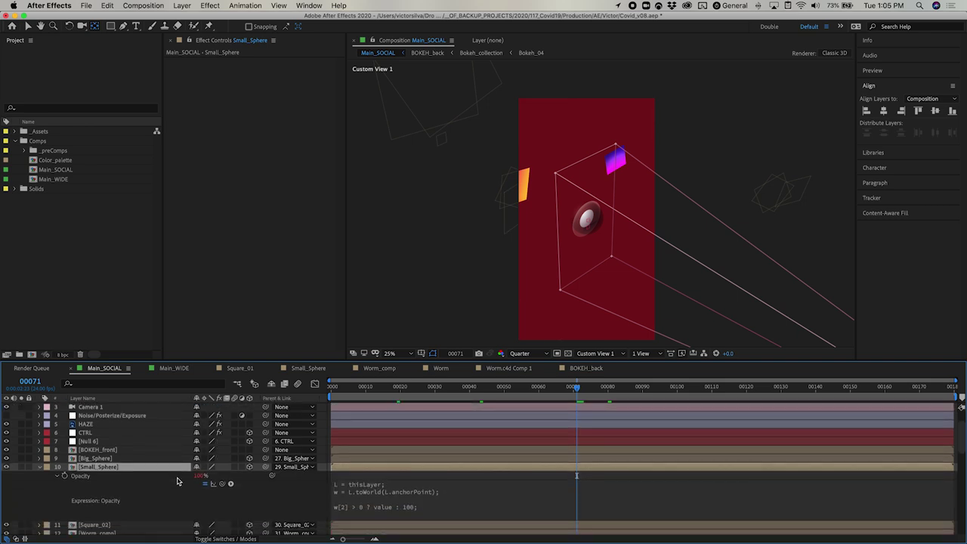
pyautogui.click(379, 503)
pyautogui.click(389, 505)
pyautogui.moveTo(452, 505); pyautogui.dragTo(359, 505)
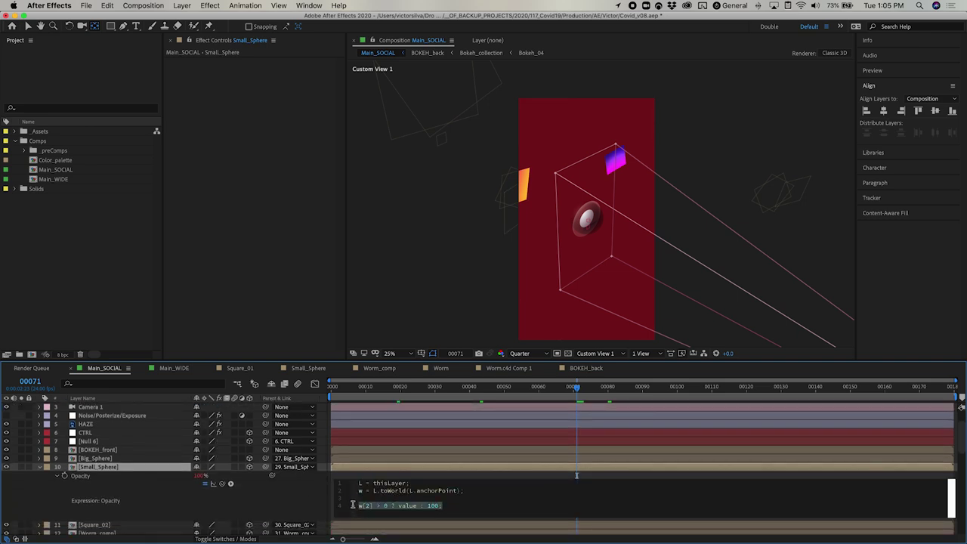
pyautogui.click(391, 480)
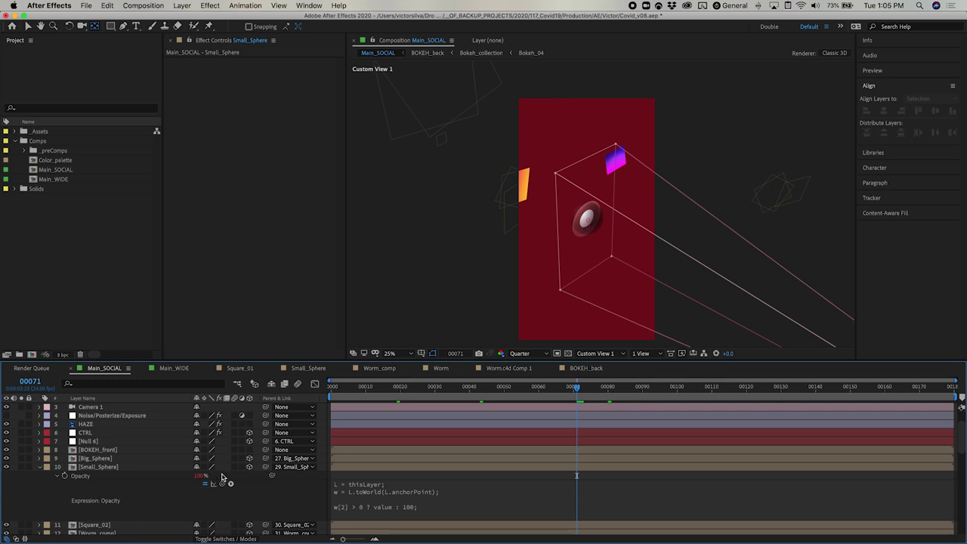
# Fold the Opacity expression text away, leaving Opacity at 100%.
pyautogui.scroll(-3, 222, 476)
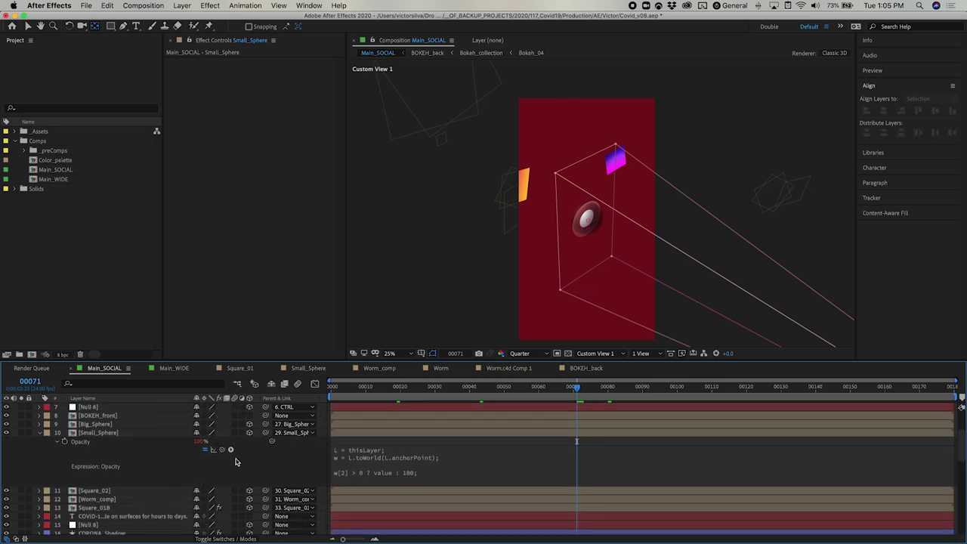
pyautogui.scroll(-2, 161, 478)
pyautogui.scroll(-3, 161, 478)
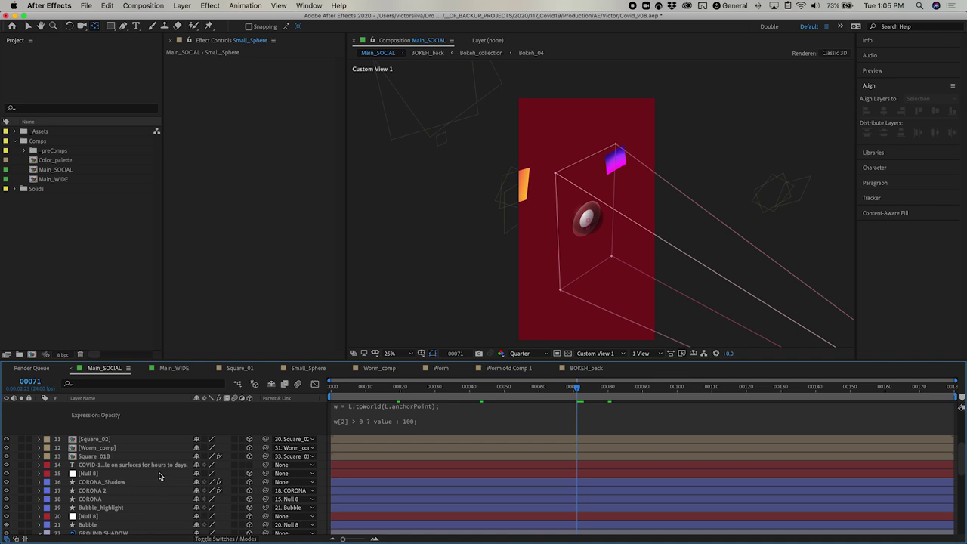
pyautogui.scroll(3, 161, 477)
pyautogui.click(56, 416)
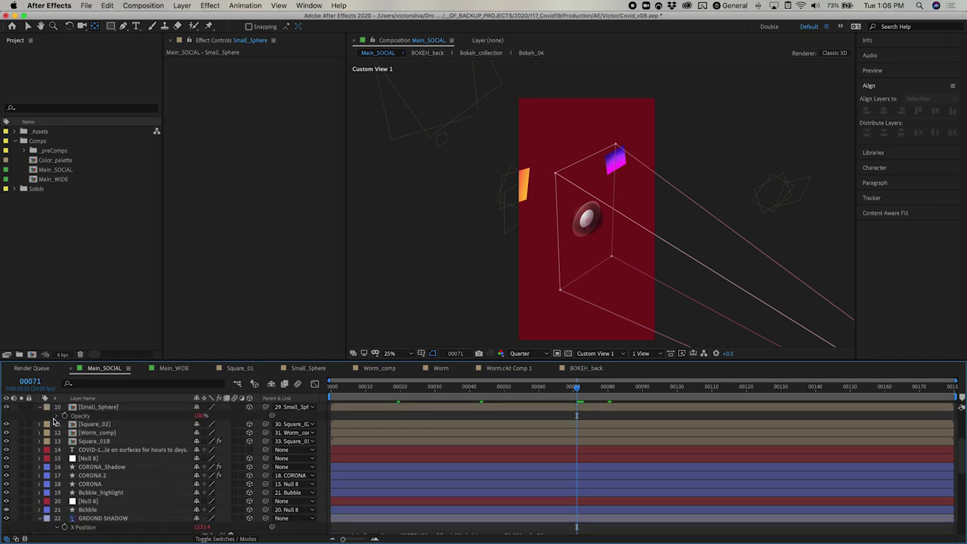
# Collapse Small_Sphere's Opacity and show GROUND SHADOW's X Position and Scale expressions.
pyautogui.click(39, 409)
pyautogui.scroll(3, 118, 465)
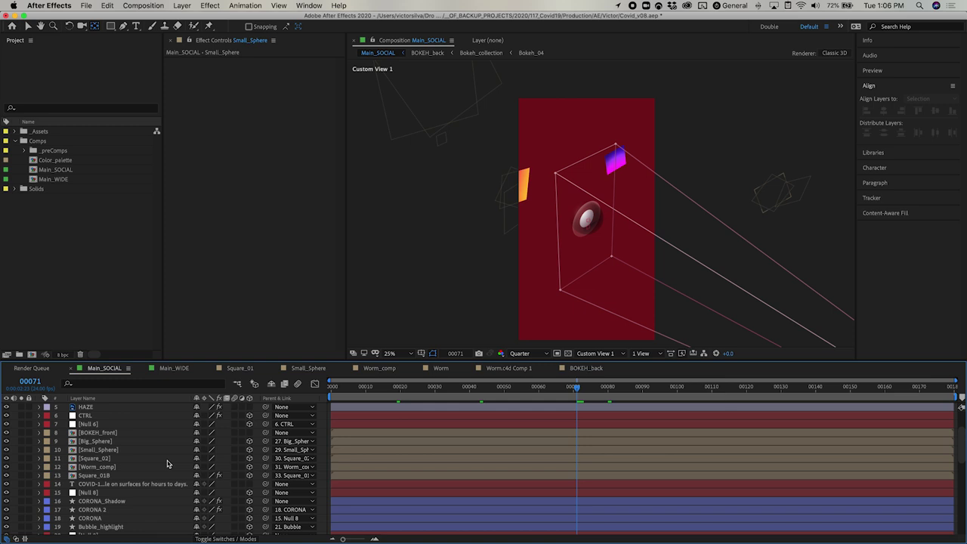
pyautogui.scroll(-3, 161, 466)
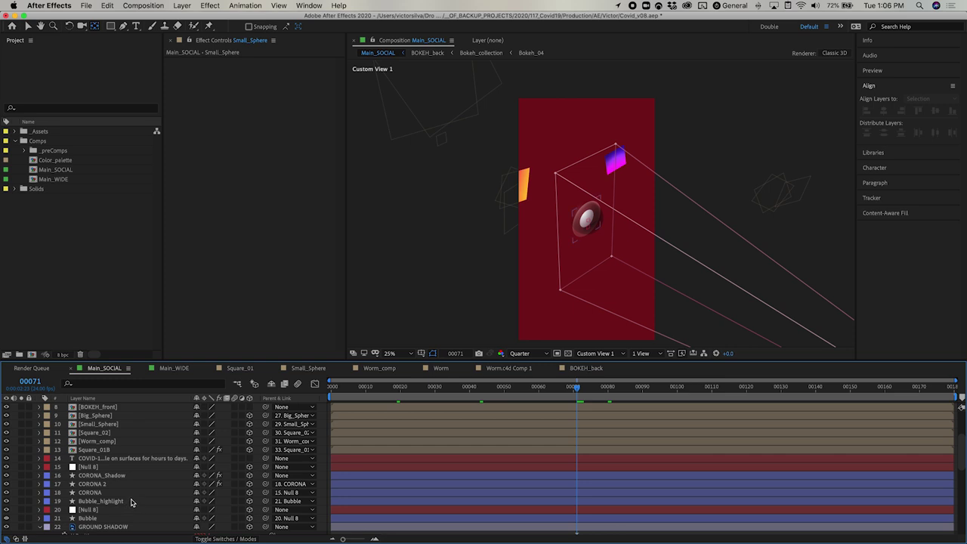
pyautogui.press('e')
pyautogui.press('e')
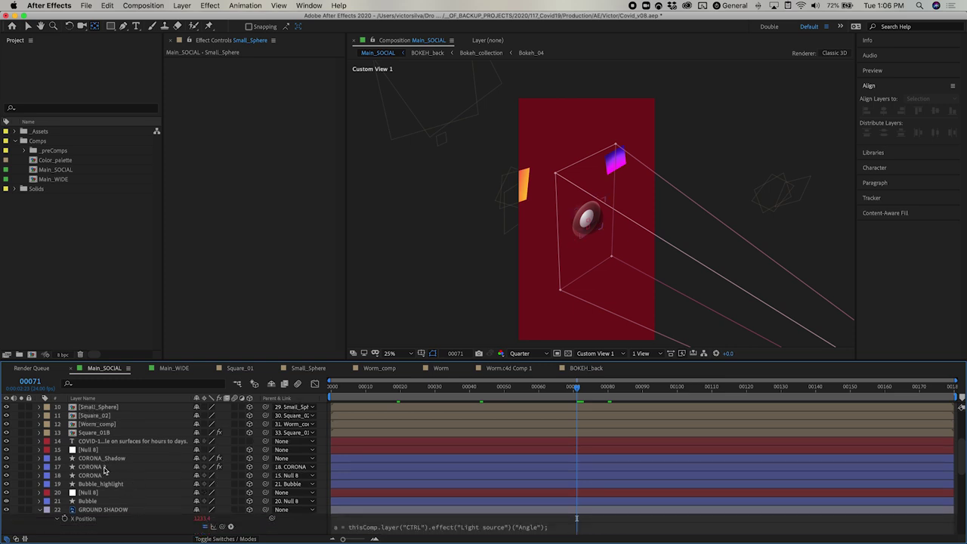
pyautogui.click(40, 513)
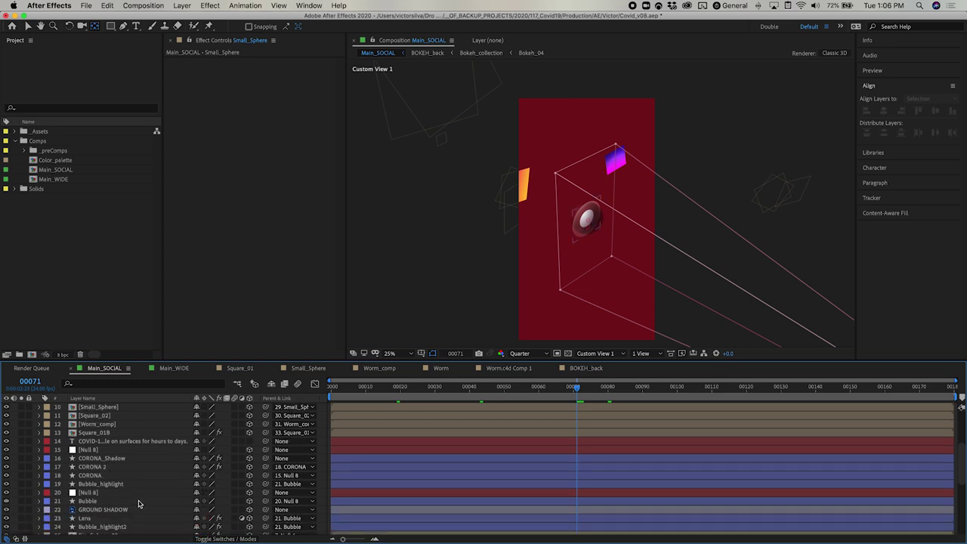
pyautogui.scroll(-1, 139, 503)
pyautogui.click(124, 494)
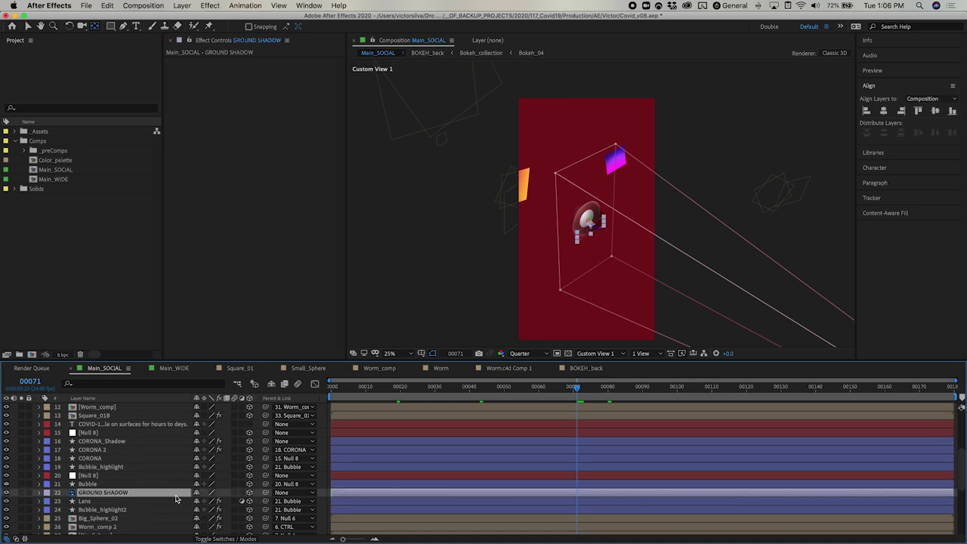
pyautogui.press('e')
pyautogui.press('e')
# Show Bubble_highlight's Angle expression, -thisComp.layer("CORONA").transform.rotation+181.
pyautogui.scroll(-1, 126, 487)
pyautogui.scroll(-1, 125, 485)
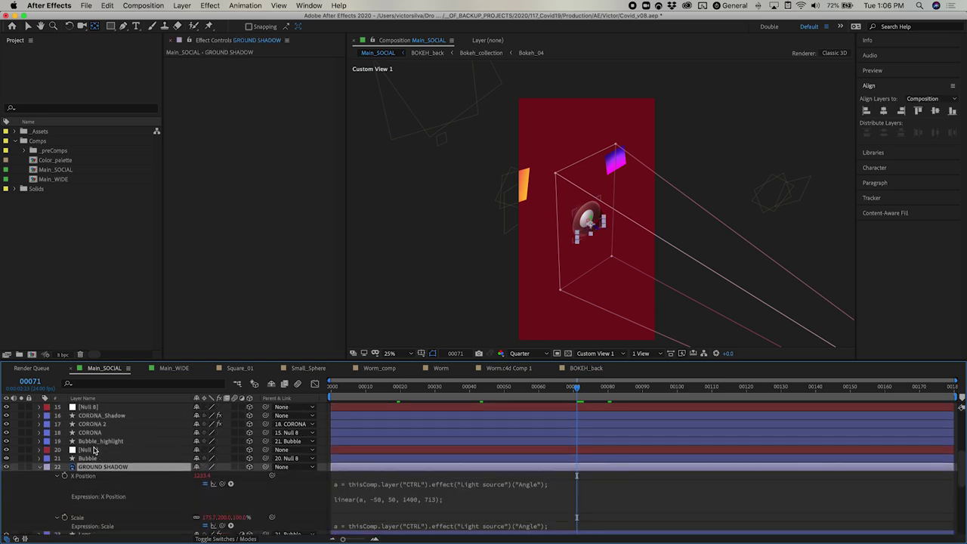
pyautogui.click(99, 444)
pyautogui.press('e')
pyautogui.press('e')
pyautogui.scroll(-2, 140, 461)
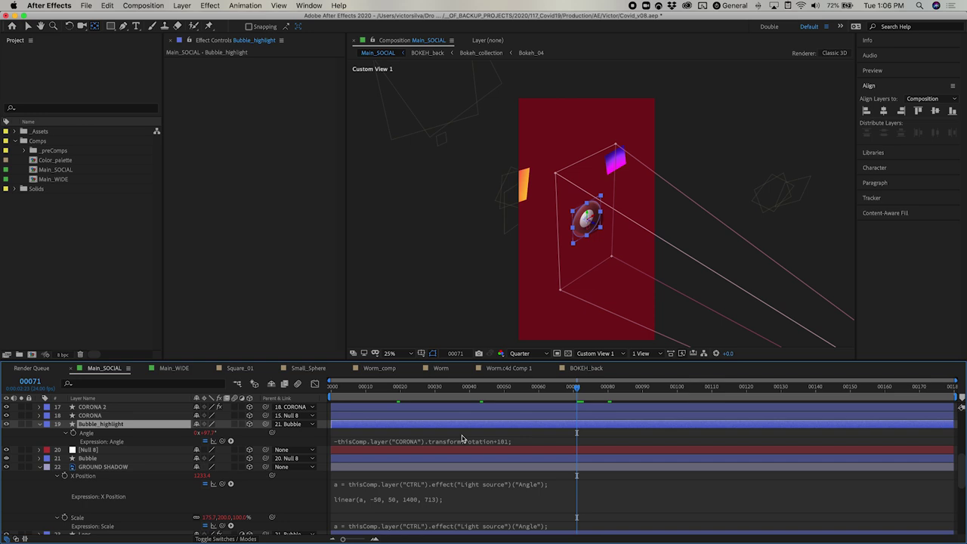
pyautogui.scroll(-1, 453, 444)
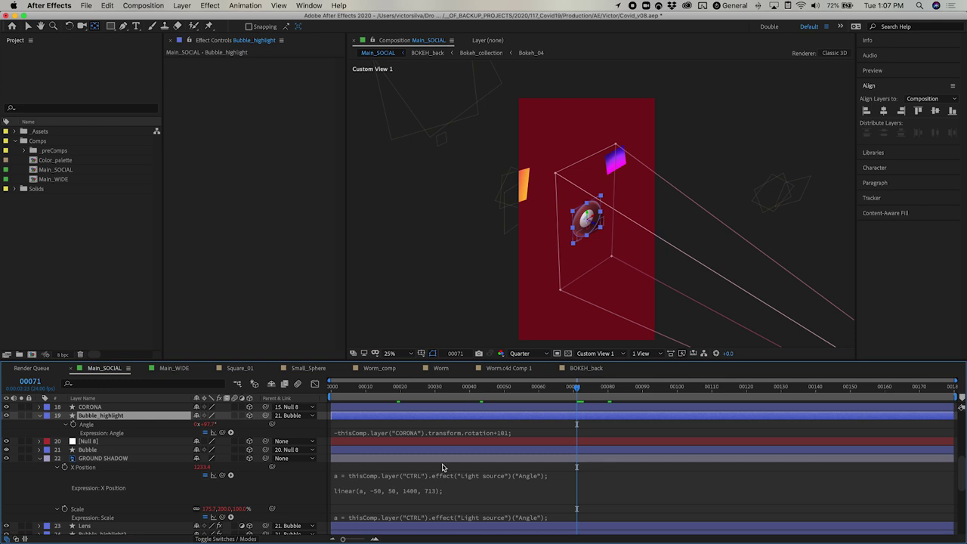
pyautogui.scroll(5, 443, 467)
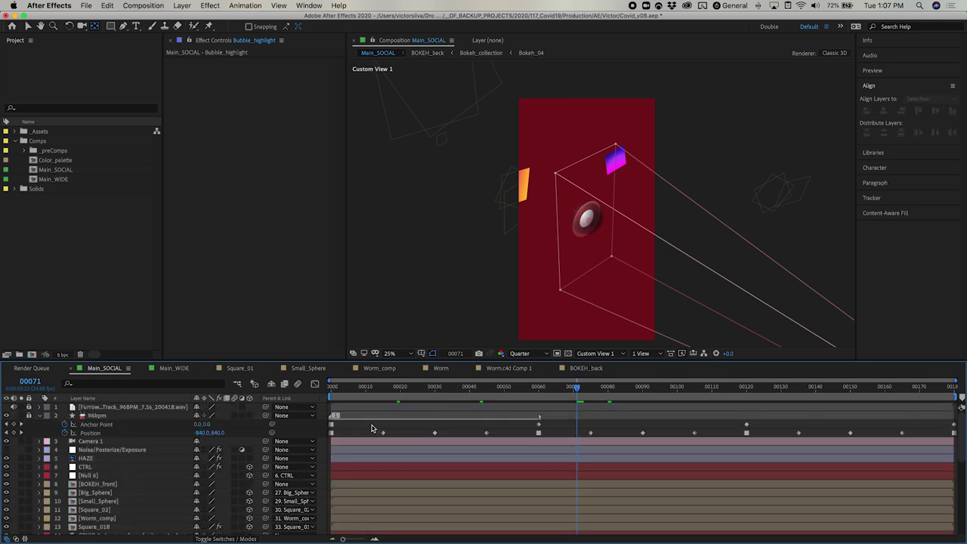